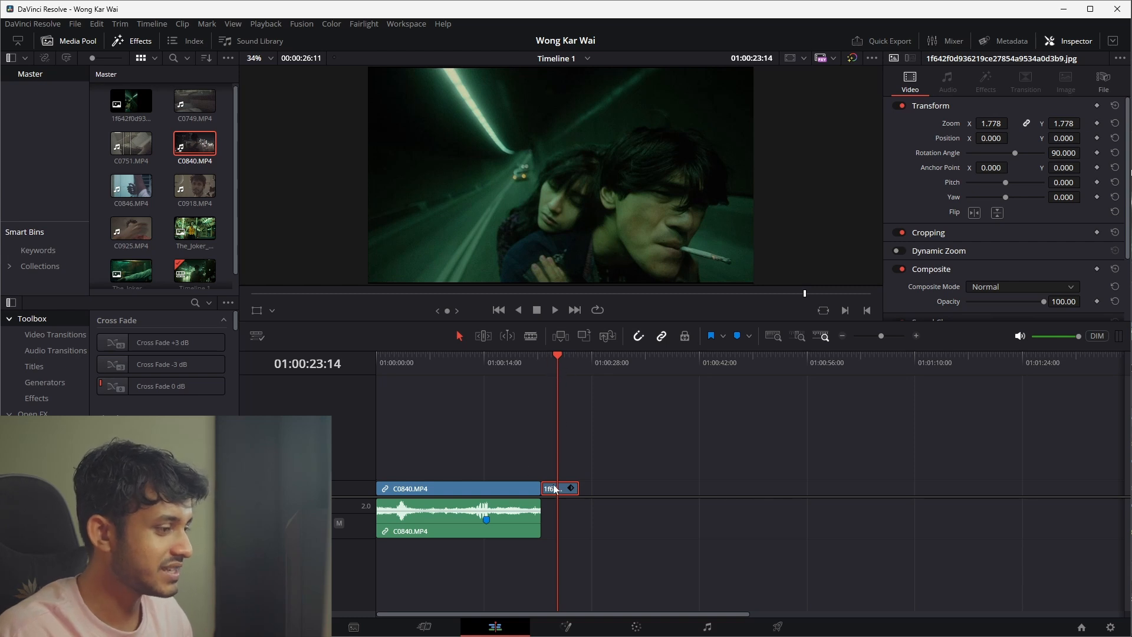
# Step: Select the reference image clip, switch to the Color page and delete both old stills from the Stills 1 album
pyautogui.moveTo(560, 488)
pyautogui.mouseDown()
pyautogui.moveTo(584, 488)
pyautogui.moveTo(560, 488)
pyautogui.mouseUp()
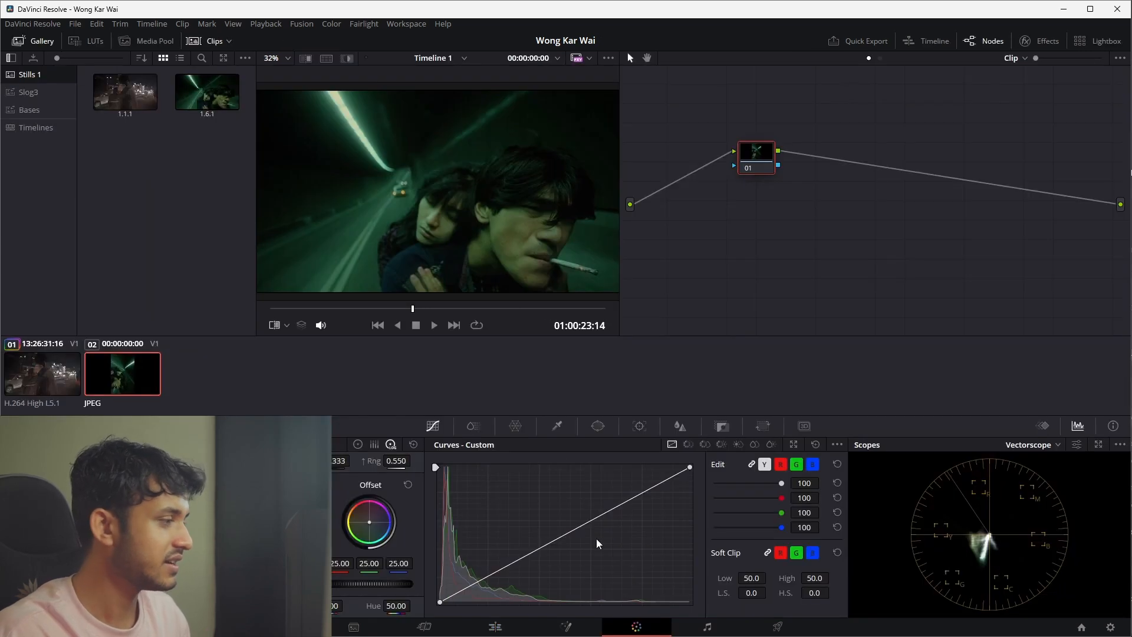
pyautogui.click(636, 627)
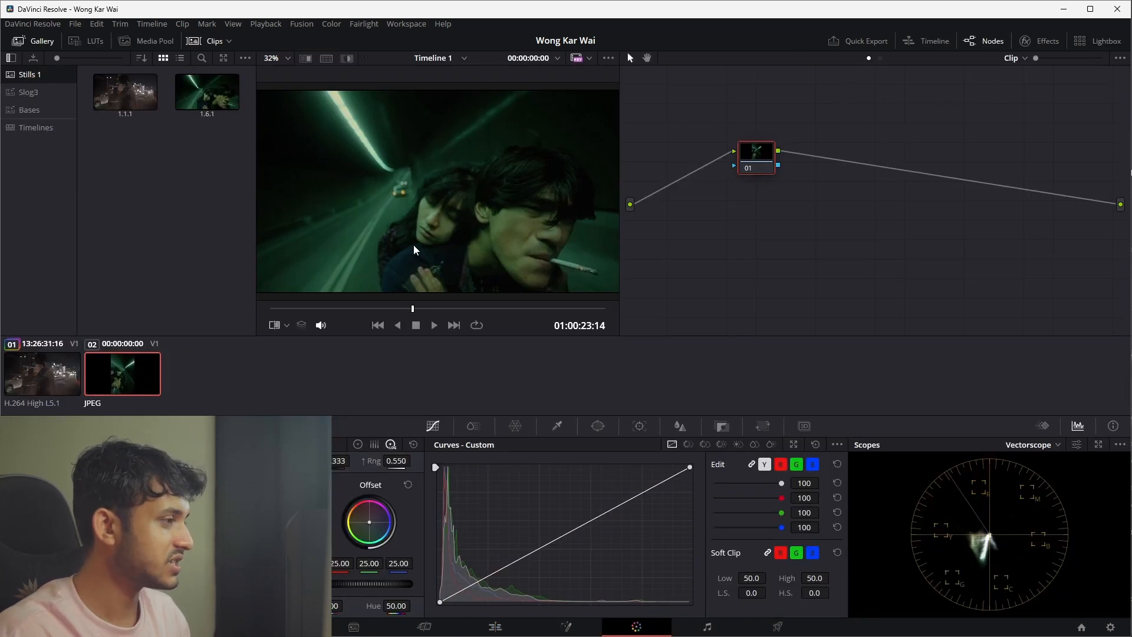
pyautogui.click(205, 93)
pyautogui.rightClick(203, 98)
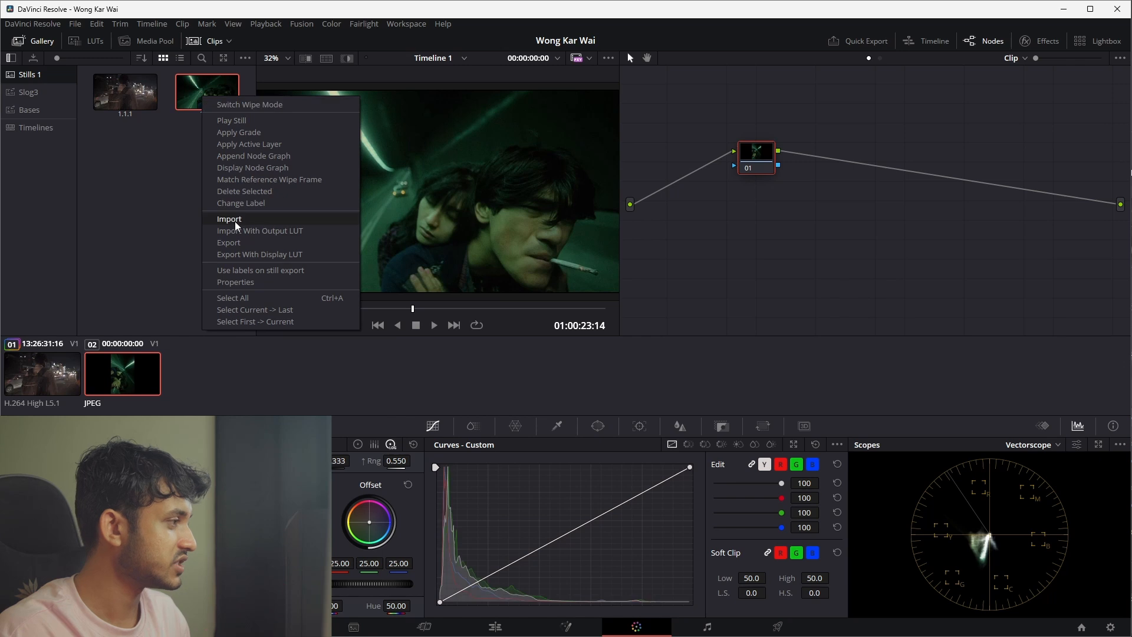
pyautogui.click(186, 88)
pyautogui.press('Delete')
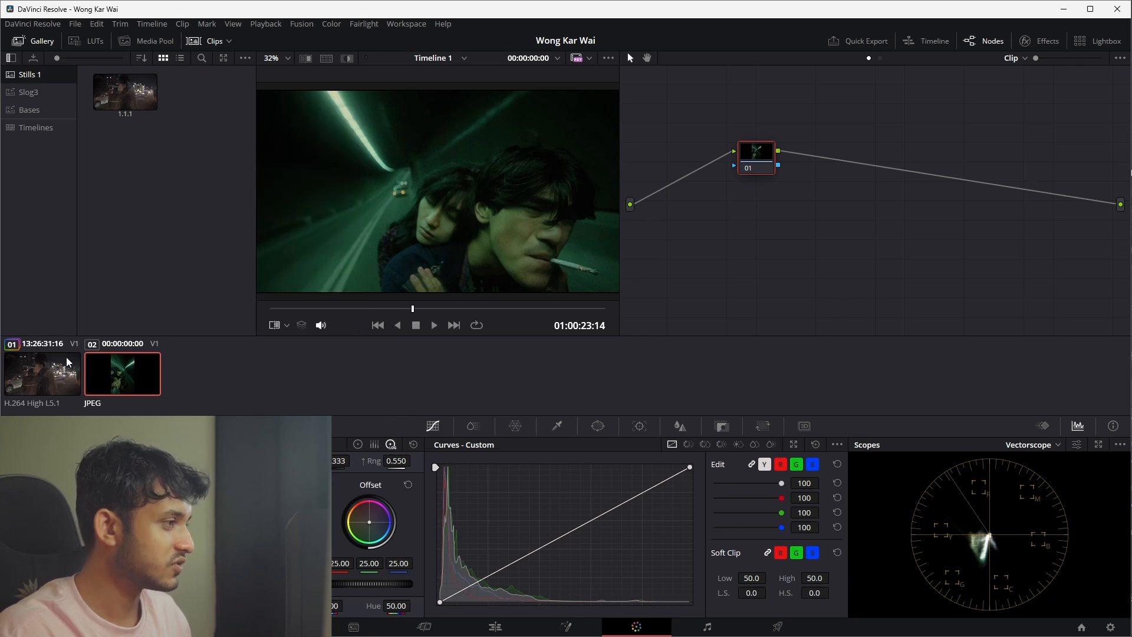
pyautogui.click(129, 98)
pyautogui.press('Delete')
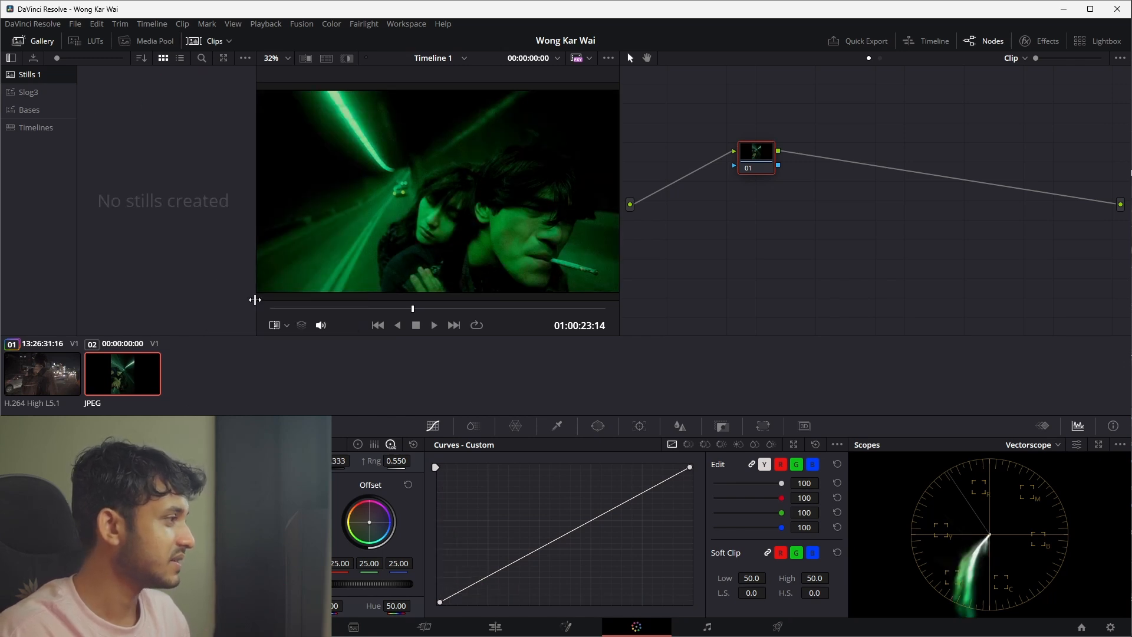
# Step: Grab a gallery still of clip 02, the green-tinted tunnel reference image
pyautogui.click(42, 373)
pyautogui.click(112, 373)
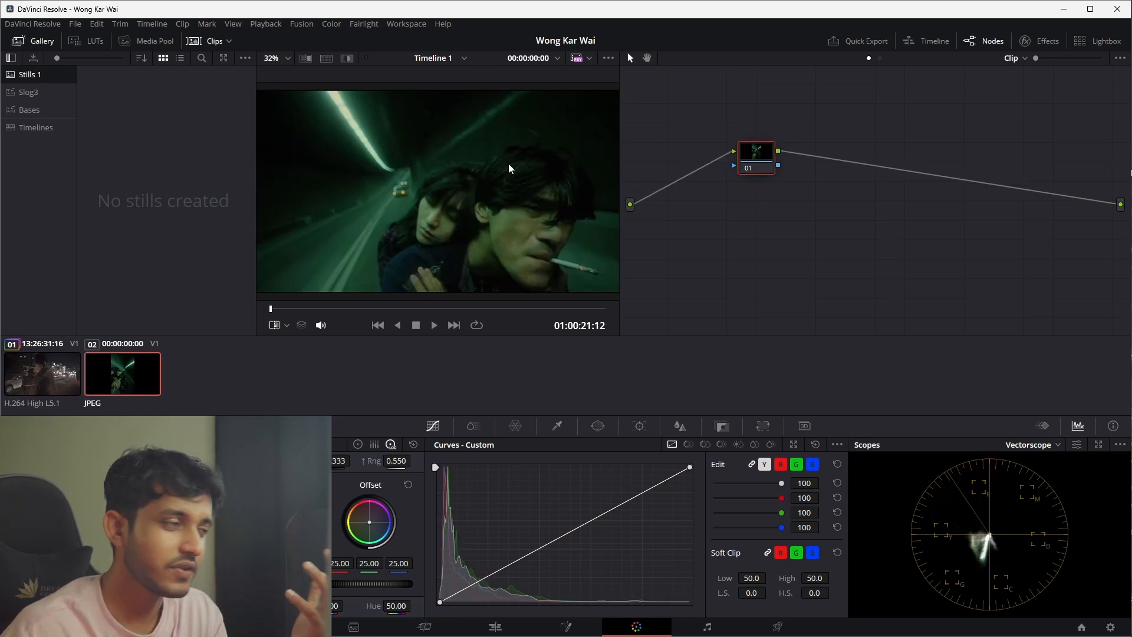
pyautogui.rightClick(411, 168)
pyautogui.click(450, 171)
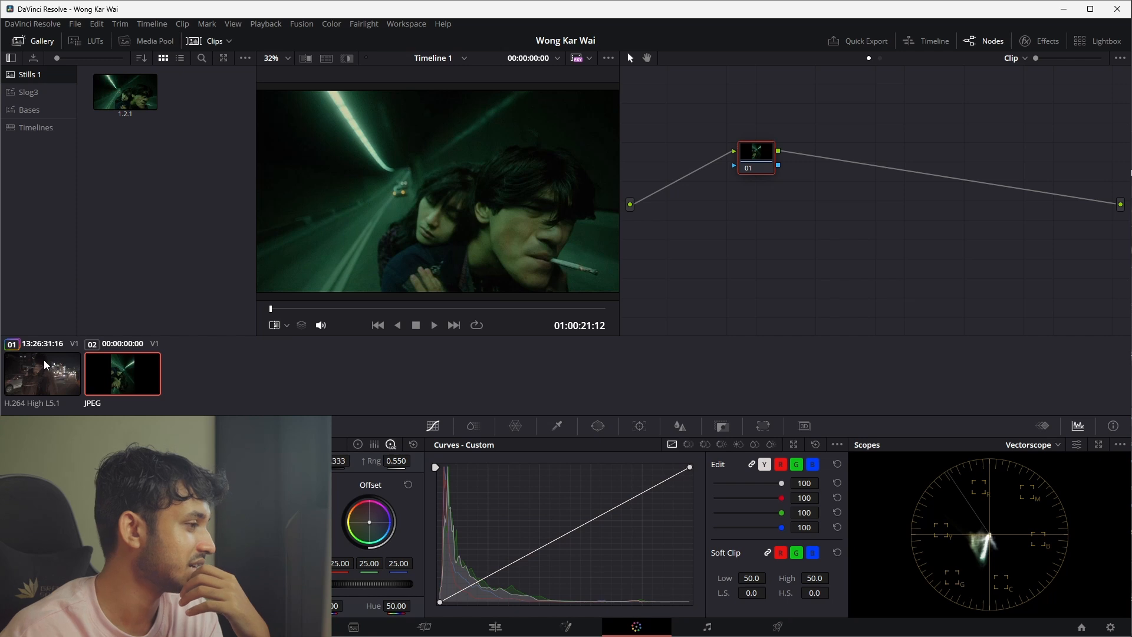
# Step: Compare clip 01, the night street footage, with the reference still using an image wipe, and turn the wipe off
pyautogui.click(57, 371)
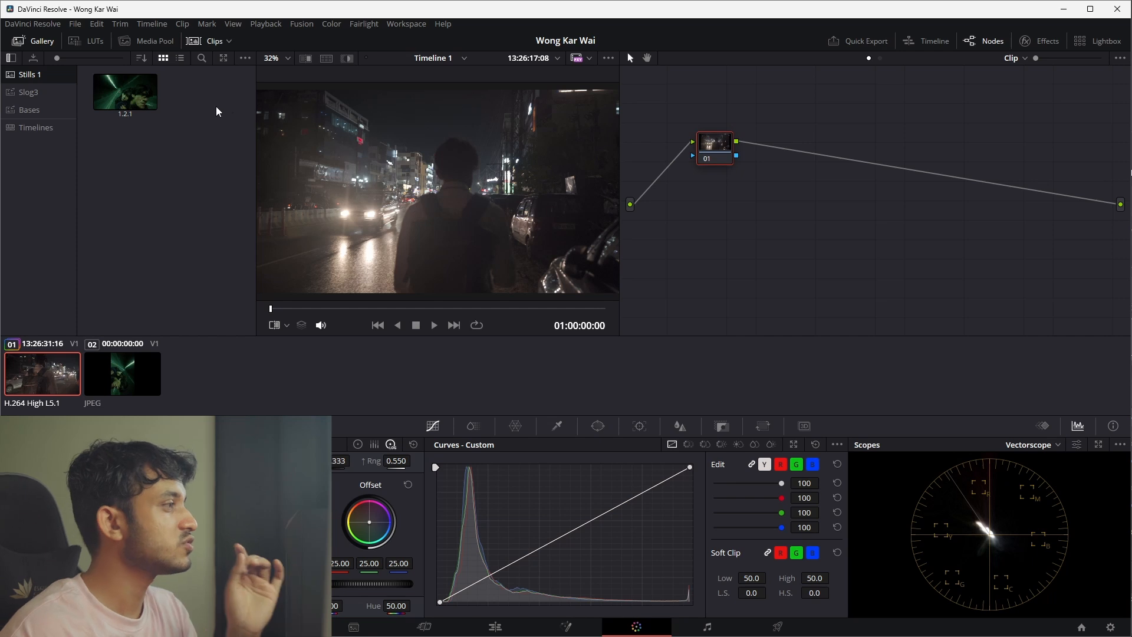
pyautogui.click(144, 93)
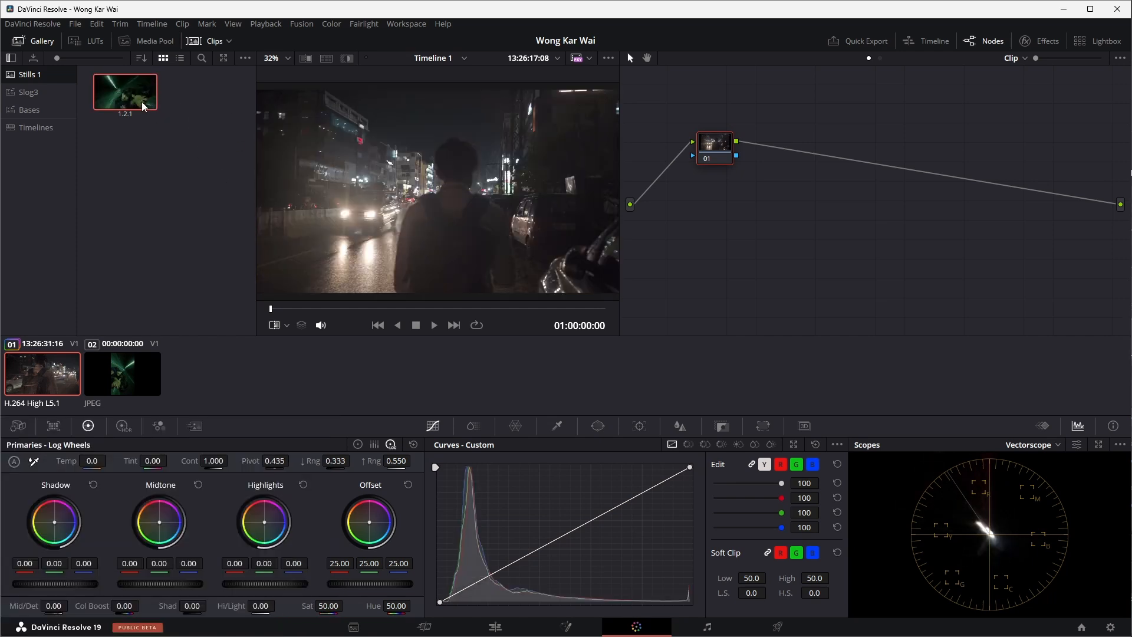
pyautogui.click(307, 59)
pyautogui.moveTo(437, 170); pyautogui.dragTo(342, 156)
pyautogui.click(306, 58)
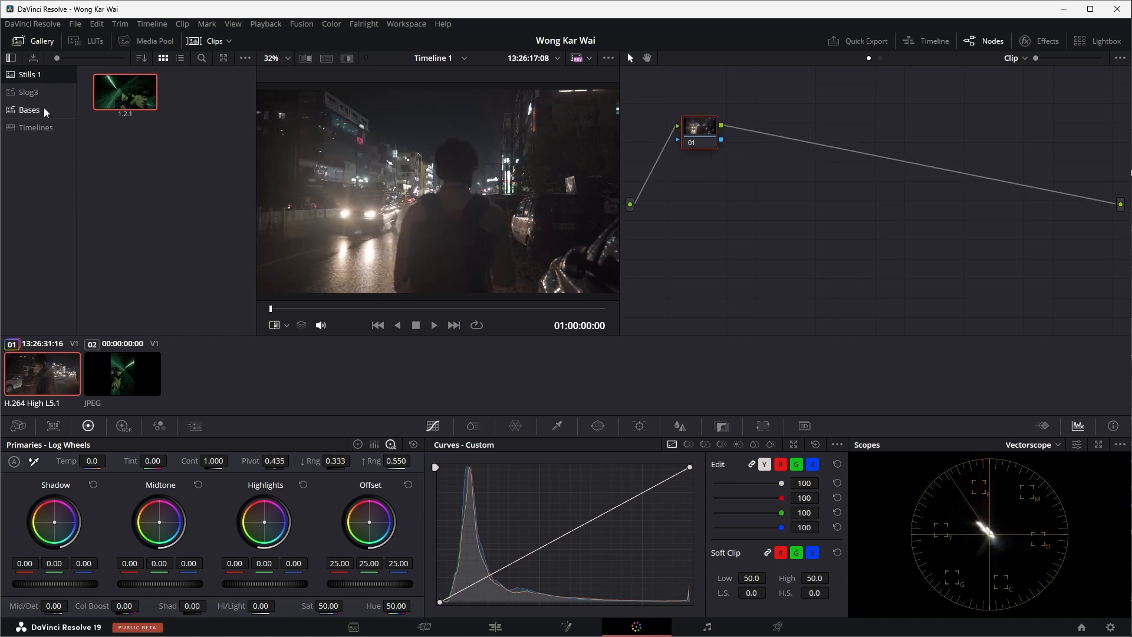
# Step: Apply the BASE grade from the Bases album to clip 01 and clean up its node graph
pyautogui.click(45, 110)
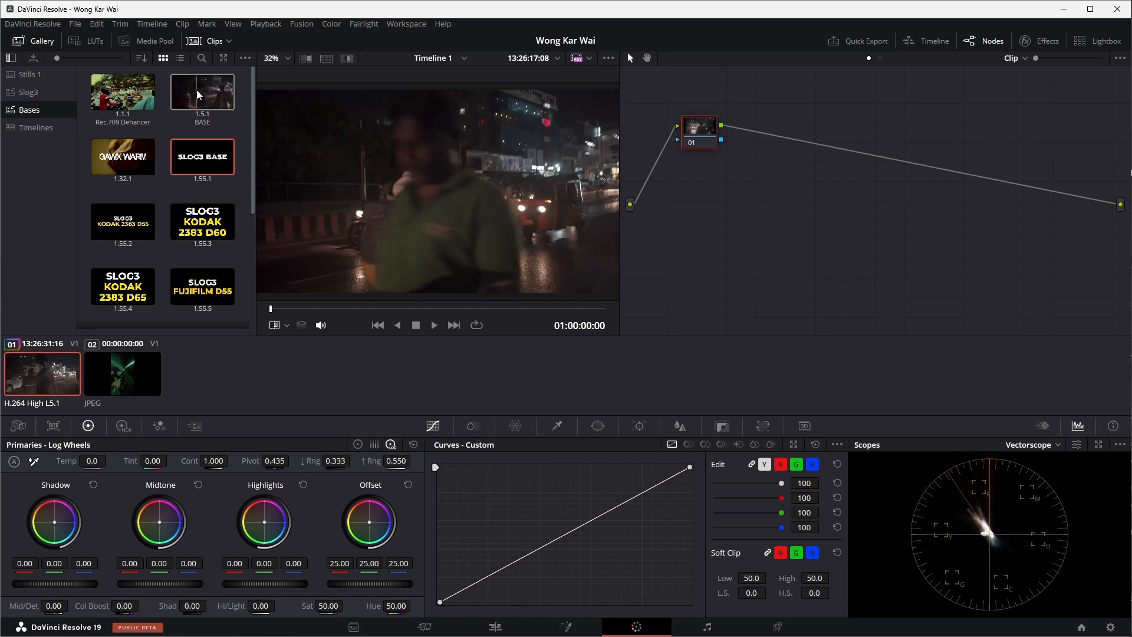
pyautogui.moveTo(196, 88); pyautogui.dragTo(725, 210)
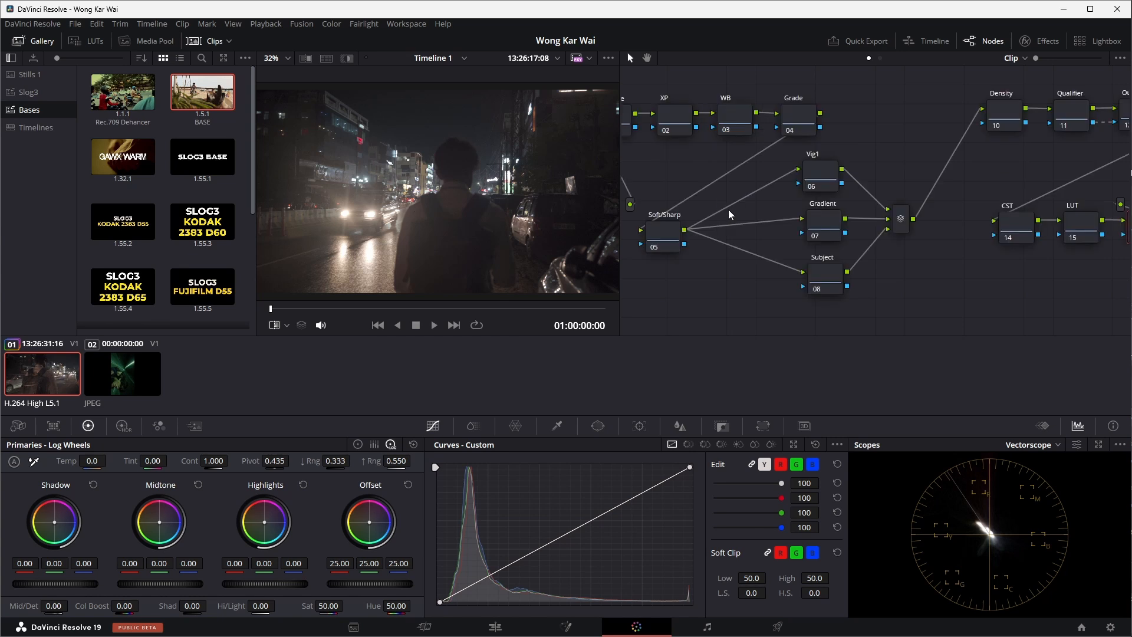
pyautogui.rightClick(892, 163)
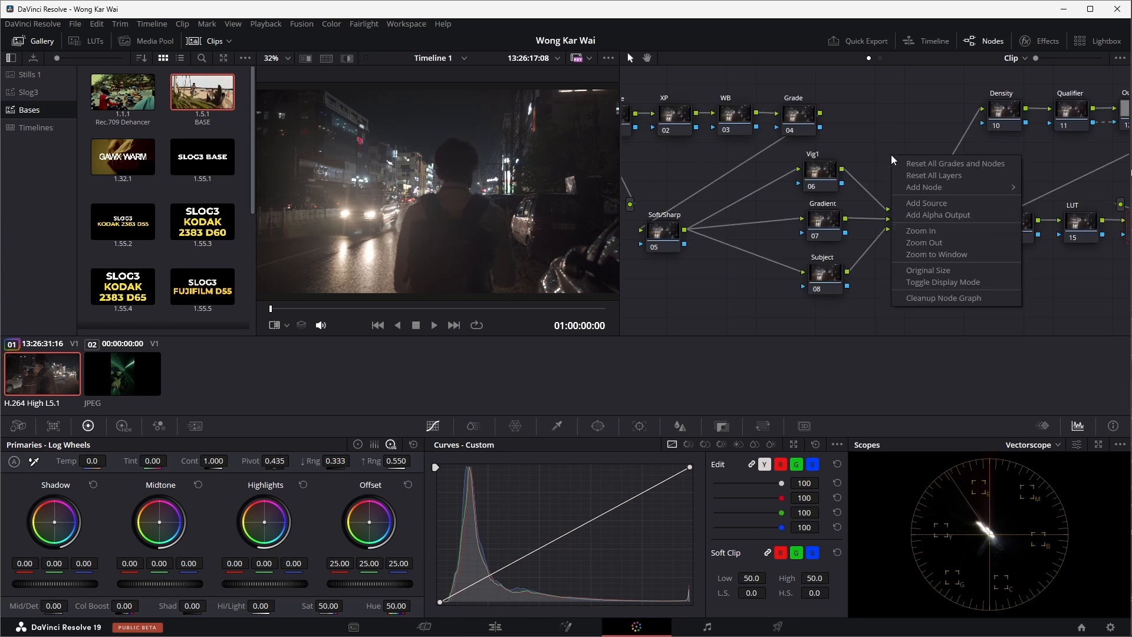
pyautogui.click(932, 298)
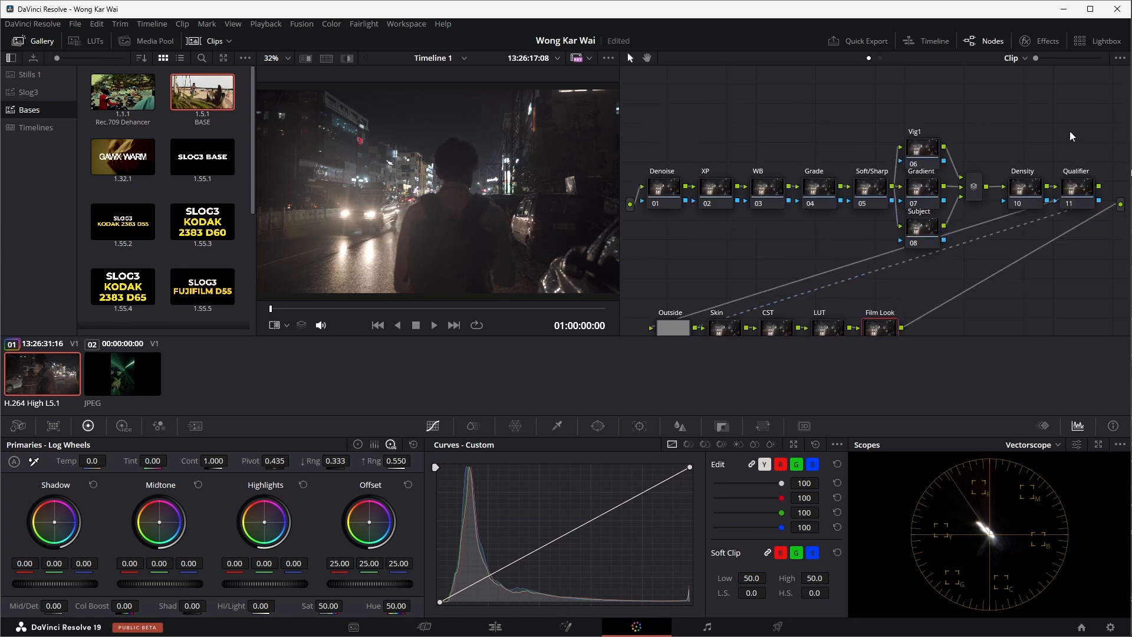
# Step: Add a Color Space Transform to the CST node with input color space Sony S-Gamut3.Cine and input gamma Sony S-Log3
pyautogui.moveTo(977, 148); pyautogui.dragTo(668, 274)
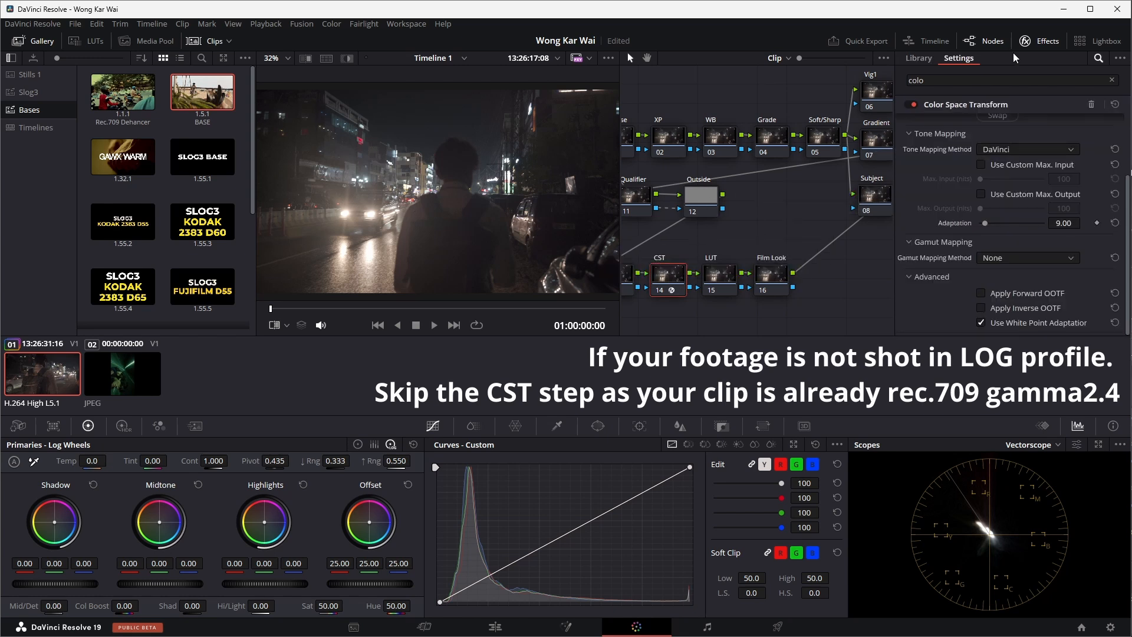
pyautogui.scroll(2, 1014, 182)
pyautogui.click(1030, 144)
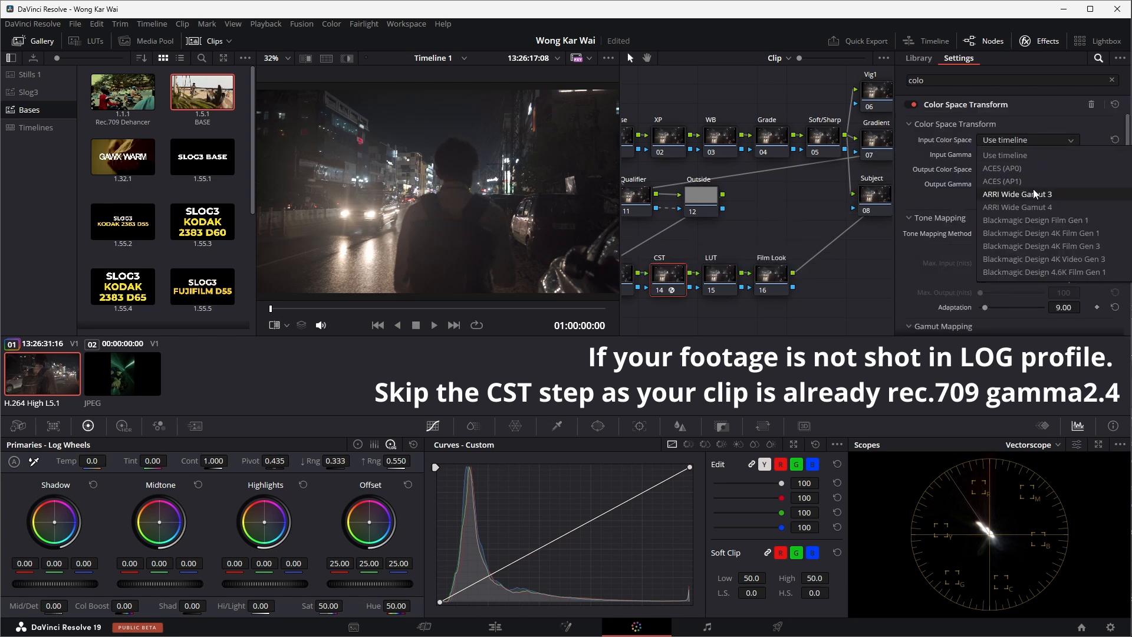
pyautogui.scroll(-2, 1017, 238)
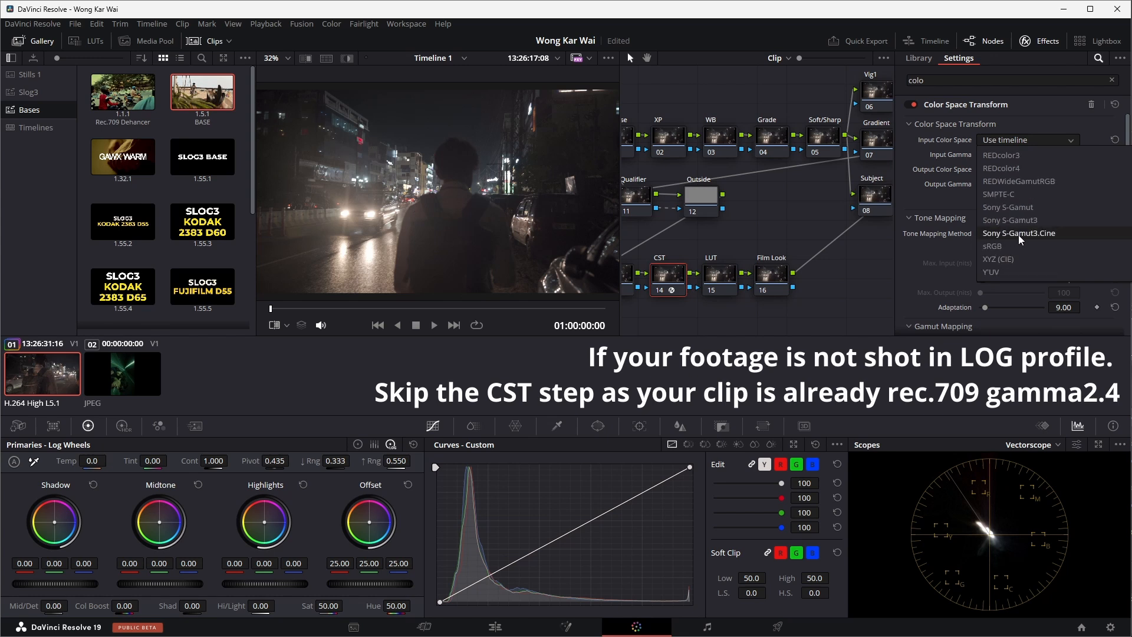
pyautogui.click(1018, 233)
pyautogui.click(1010, 155)
pyautogui.scroll(-5, 1006, 218)
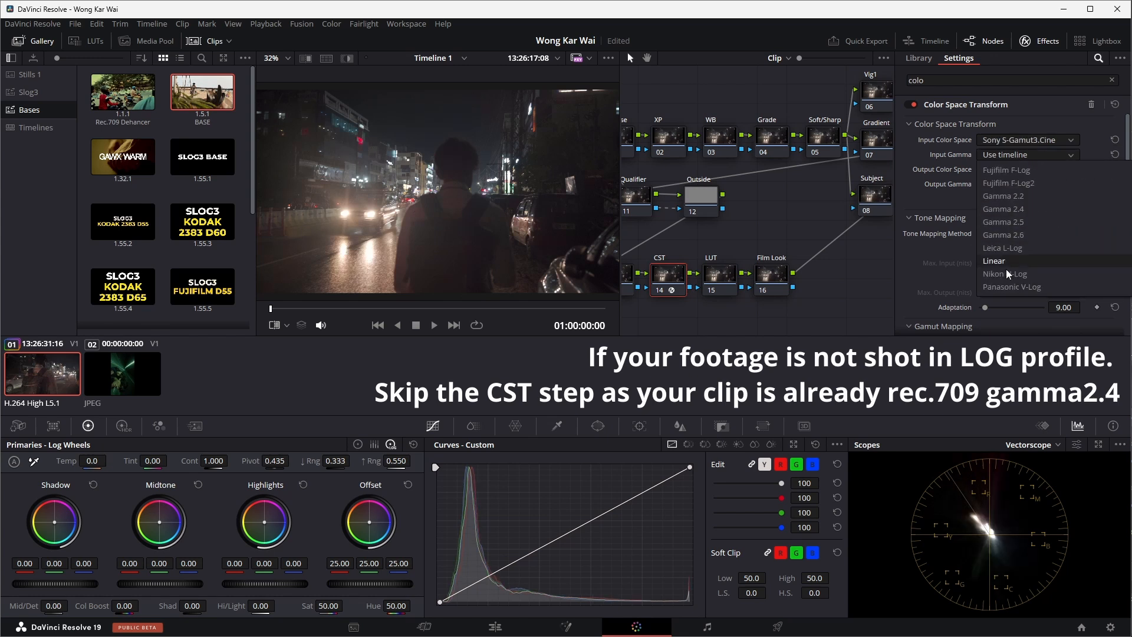
pyautogui.scroll(-3, 1019, 256)
pyautogui.click(1021, 263)
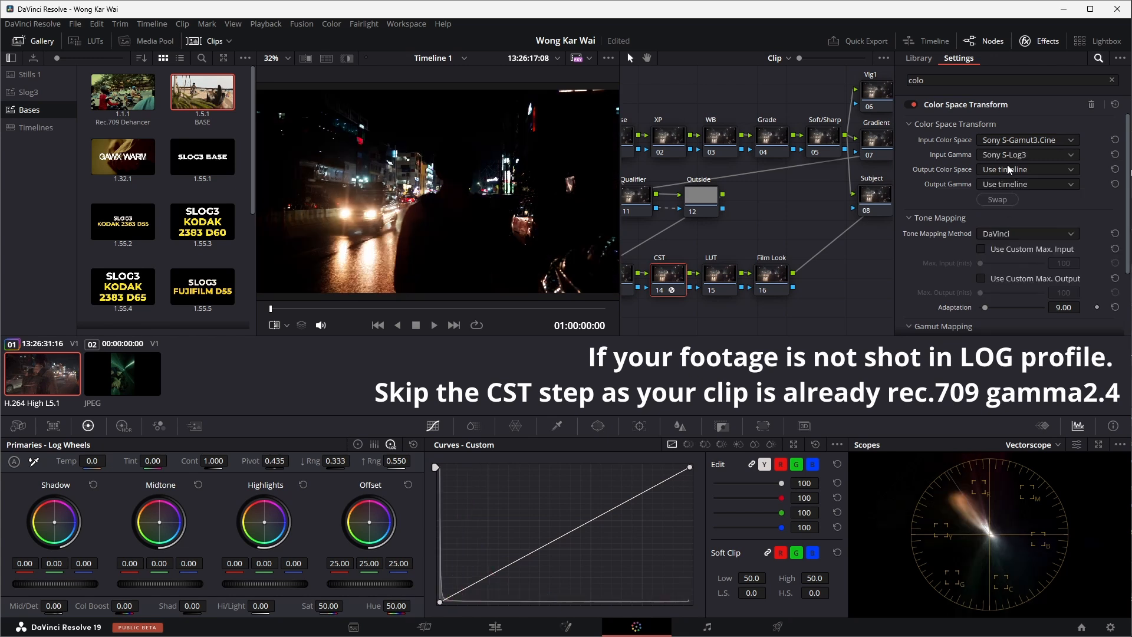
# Step: Set the CST node's output color space to Rec.709 and its output gamma to Gamma 2.4
pyautogui.click(996, 170)
pyautogui.scroll(-5, 1022, 247)
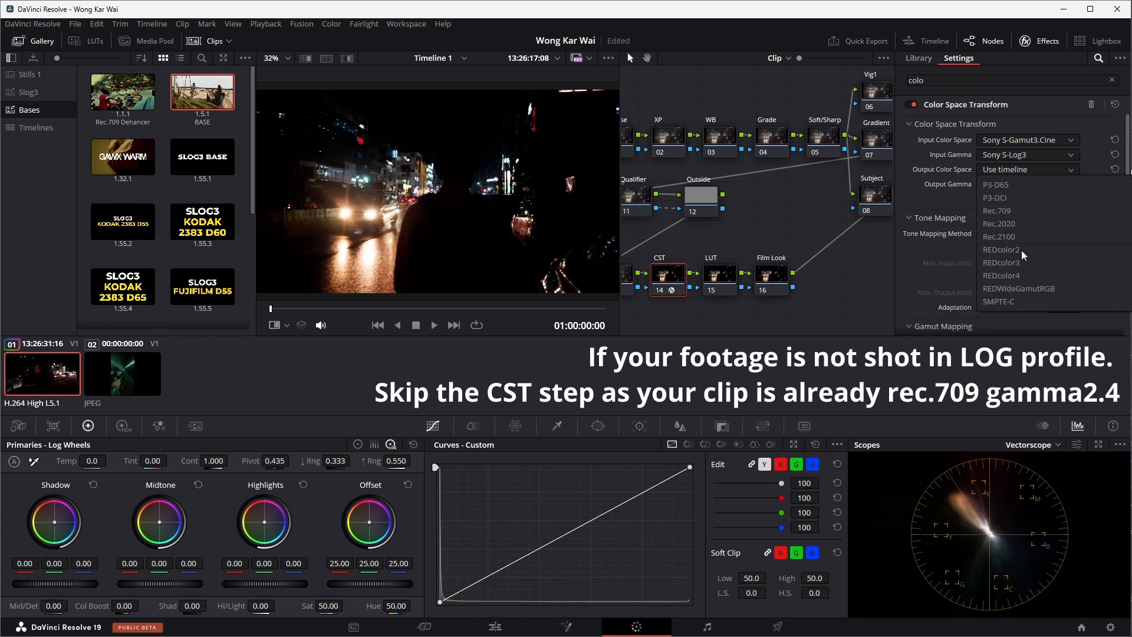
pyautogui.click(1003, 211)
pyautogui.click(1005, 185)
pyautogui.scroll(-6, 1047, 250)
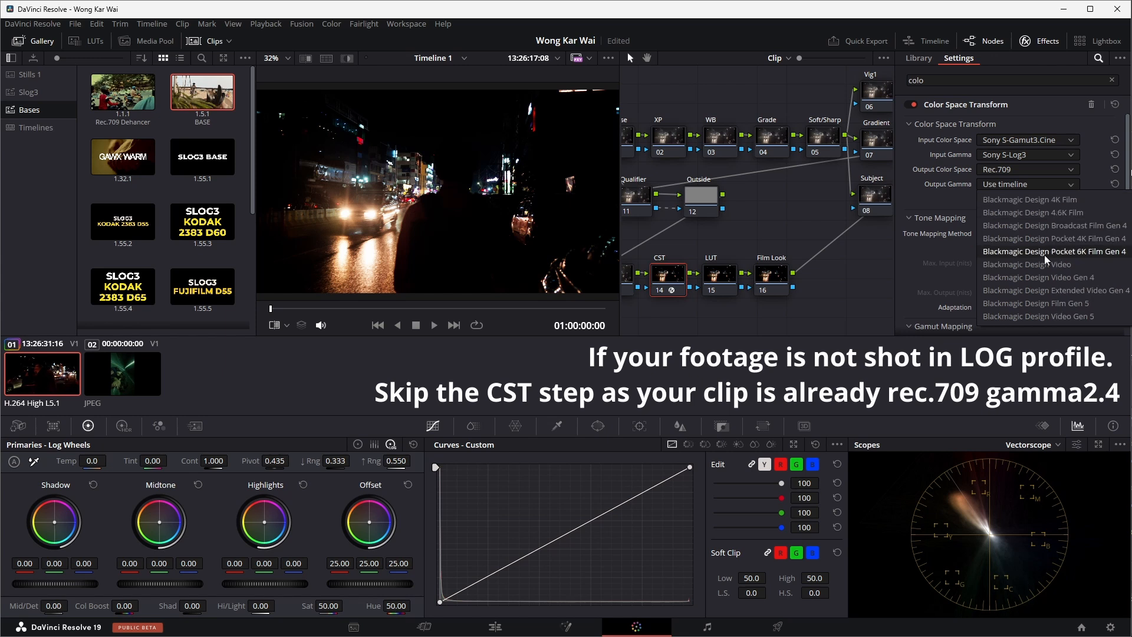
pyautogui.scroll(-3, 1017, 281)
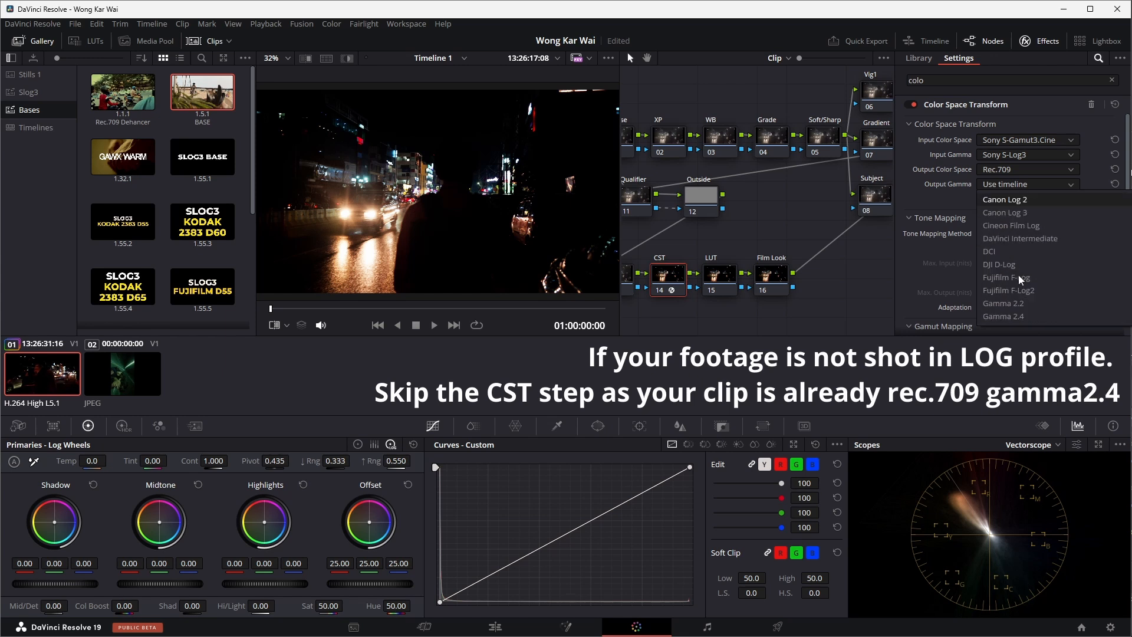
pyautogui.click(1012, 239)
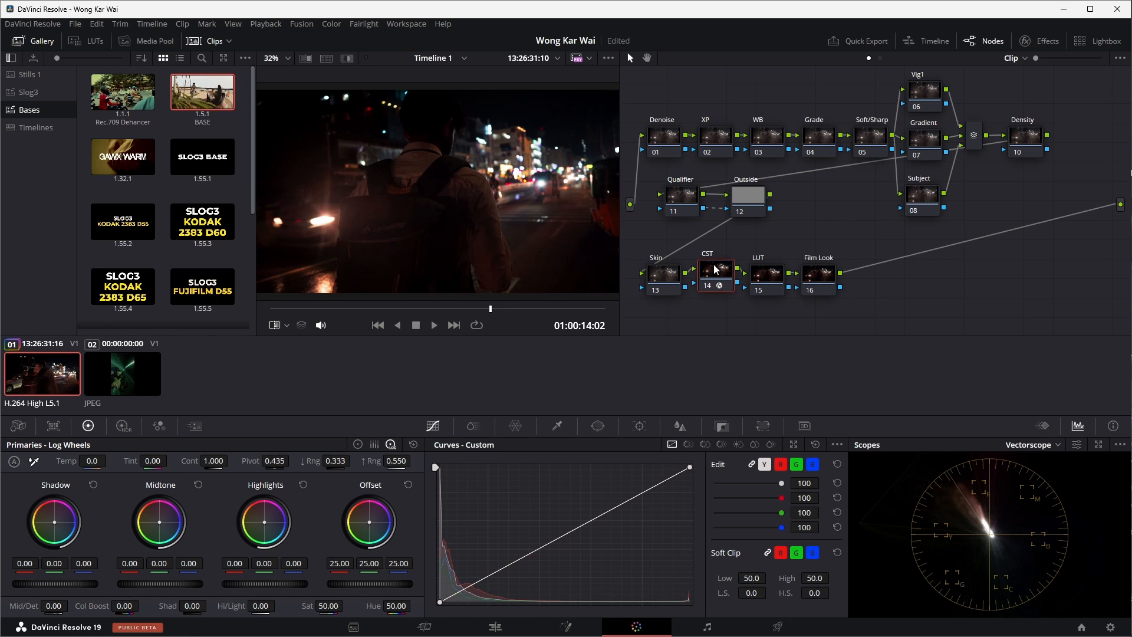
pyautogui.moveTo(712, 271); pyautogui.dragTo(713, 279)
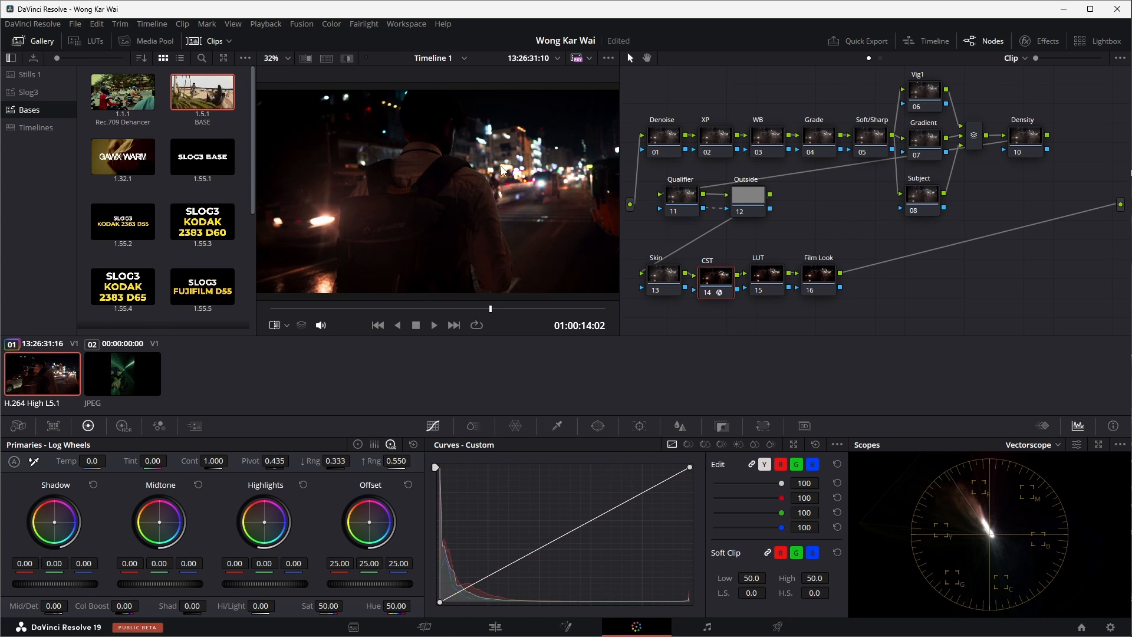
# Step: On the XP node, set the primary color wheels to Gamma 0.05 and Gain 0.93
pyautogui.moveTo(713, 146); pyautogui.dragTo(713, 140)
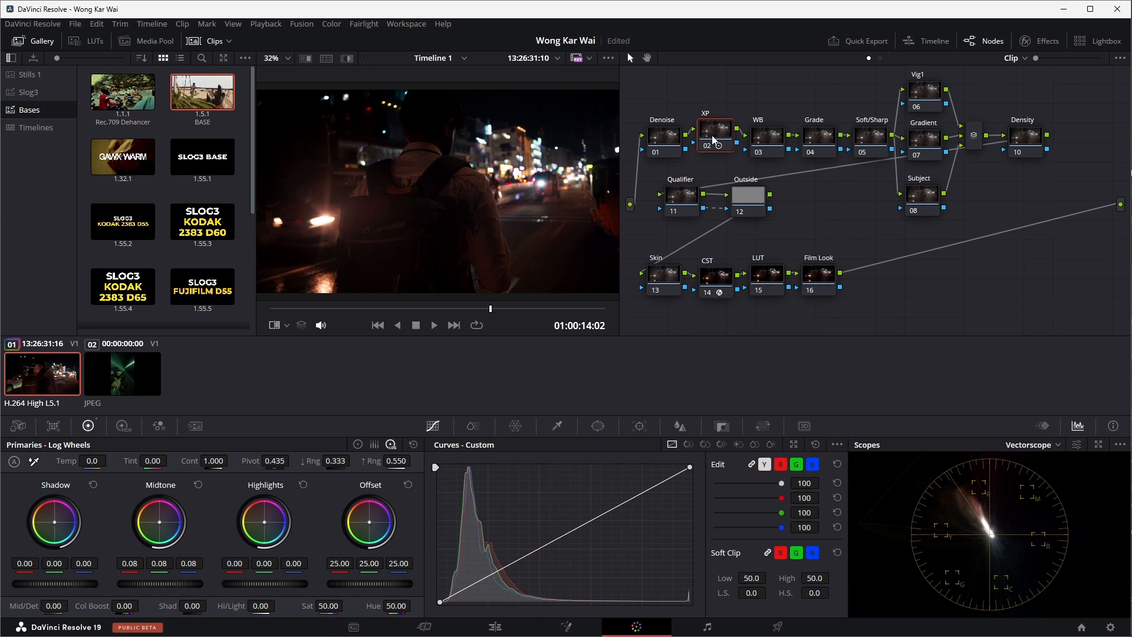
pyautogui.click(358, 444)
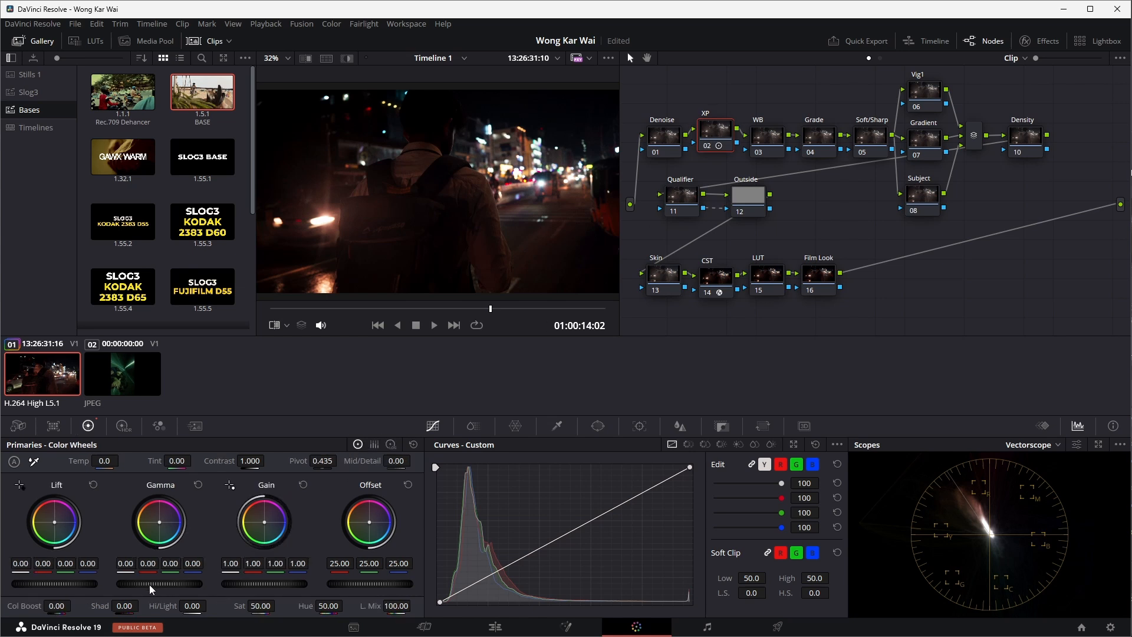
pyautogui.moveTo(159, 584); pyautogui.dragTo(173, 584)
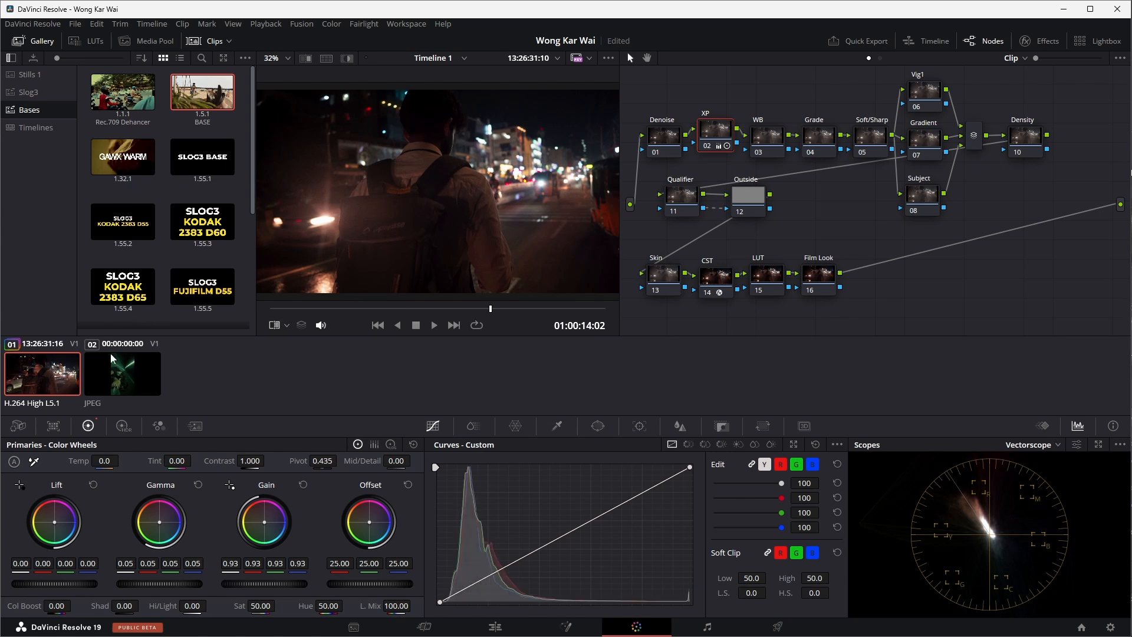
# Step: Wipe the reference still against the street clip for comparison and set the XP node's Gain to 0.90
pyautogui.click(30, 75)
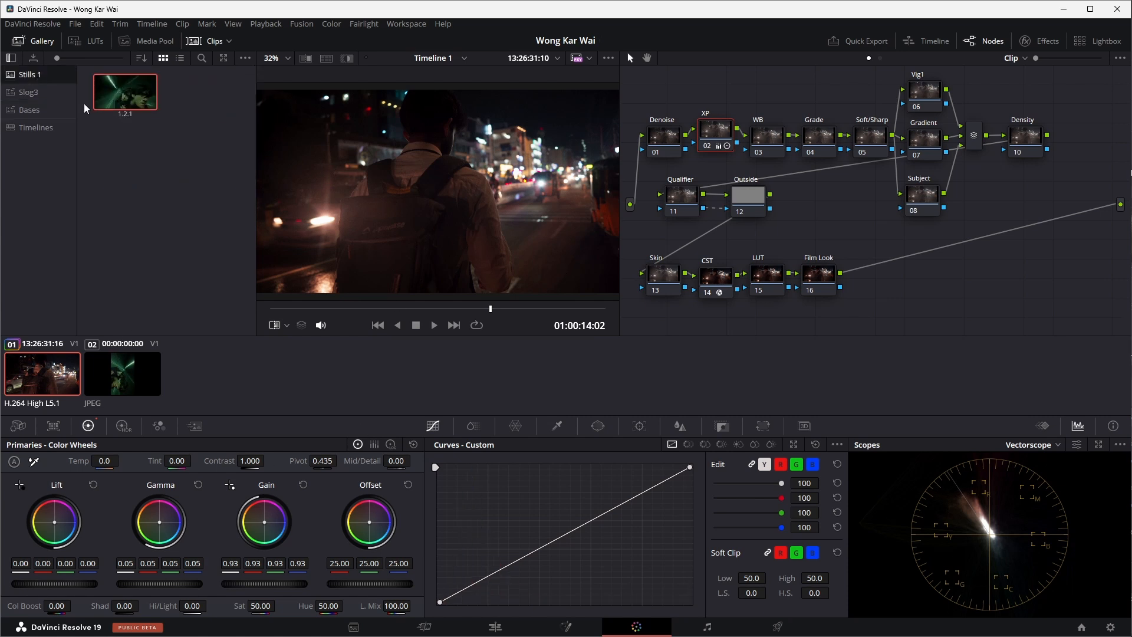
pyautogui.click(306, 58)
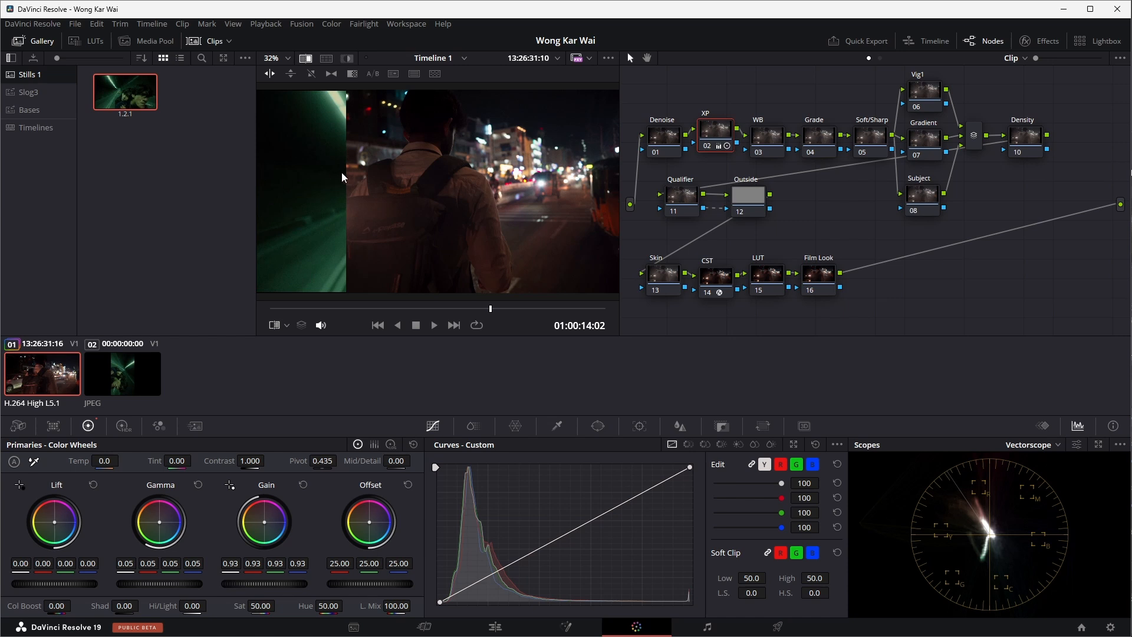
pyautogui.moveTo(348, 172); pyautogui.dragTo(500, 178)
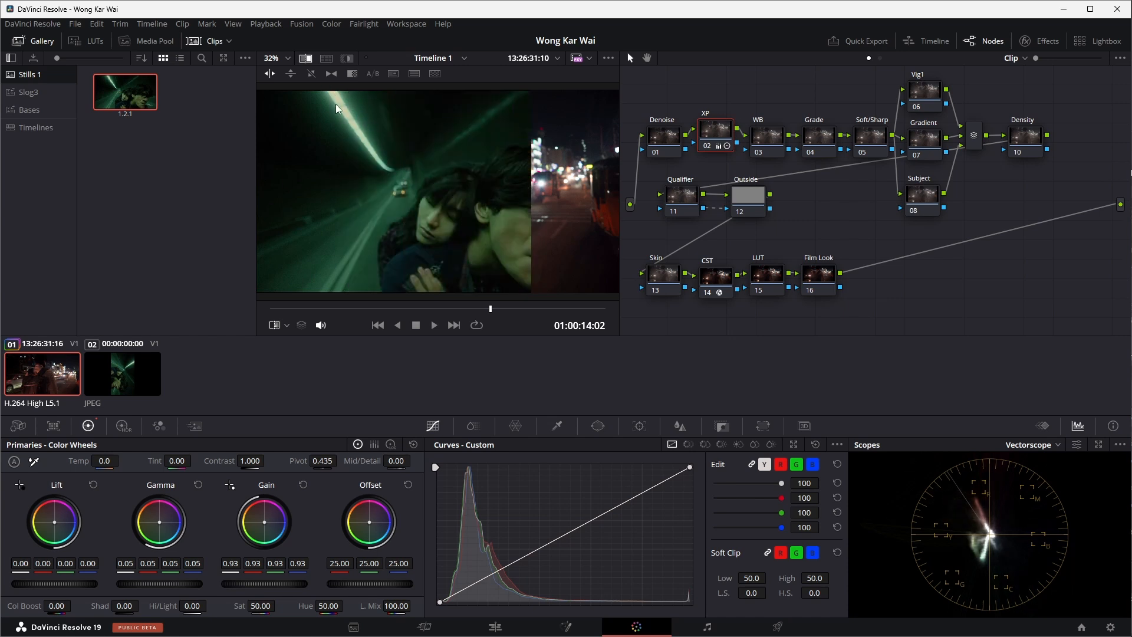
pyautogui.moveTo(421, 140); pyautogui.dragTo(294, 141)
pyautogui.moveTo(259, 583); pyautogui.dragTo(249, 584)
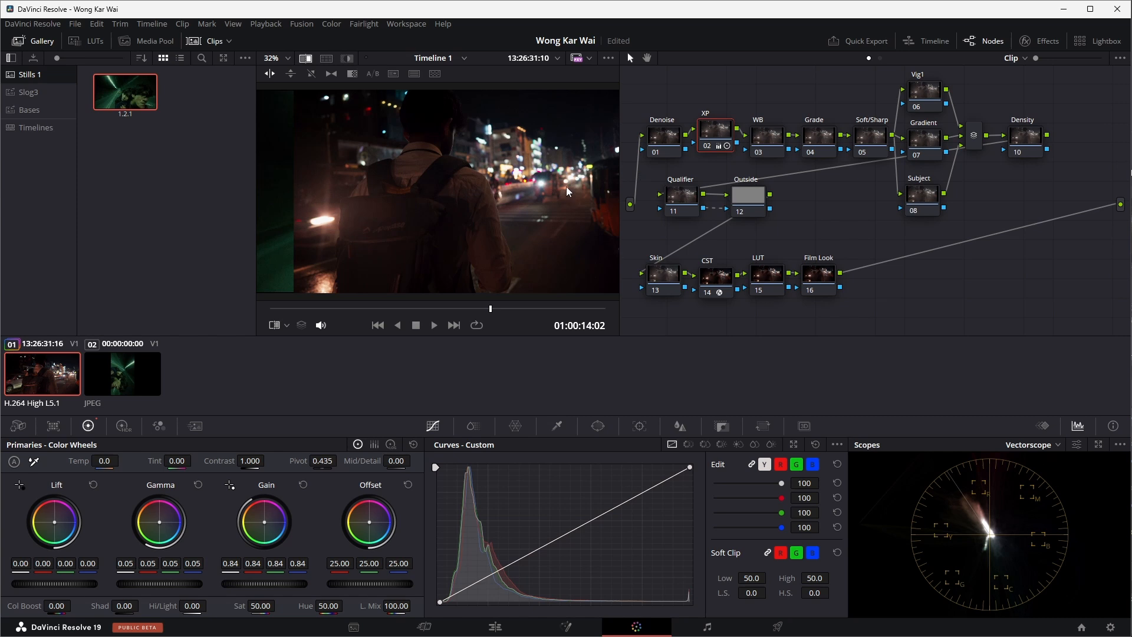
pyautogui.moveTo(264, 584); pyautogui.dragTo(271, 584)
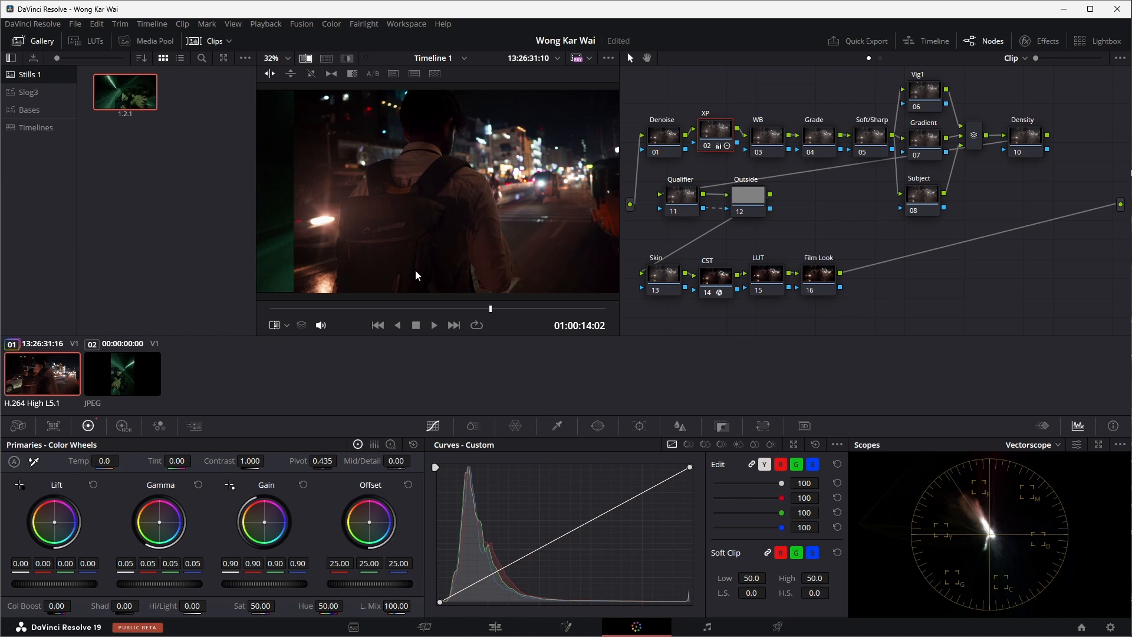
# Step: On the WB node, set the color temperature to -450 and the tint to -27
pyautogui.hotkey('shift', "'")
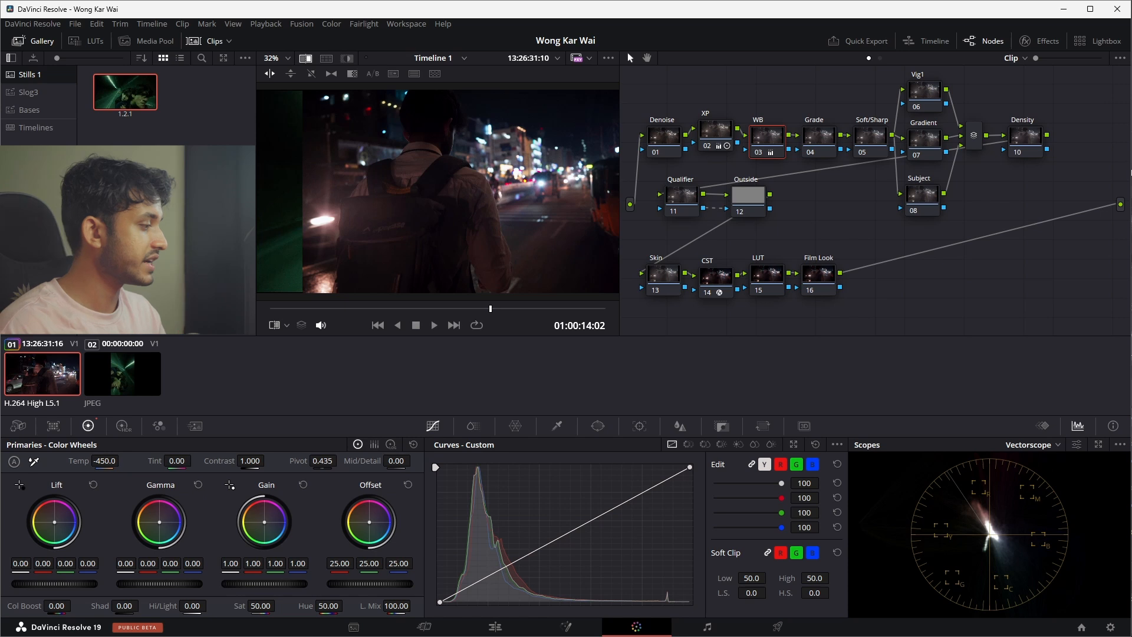
pyautogui.moveTo(177, 461); pyautogui.dragTo(71, 461)
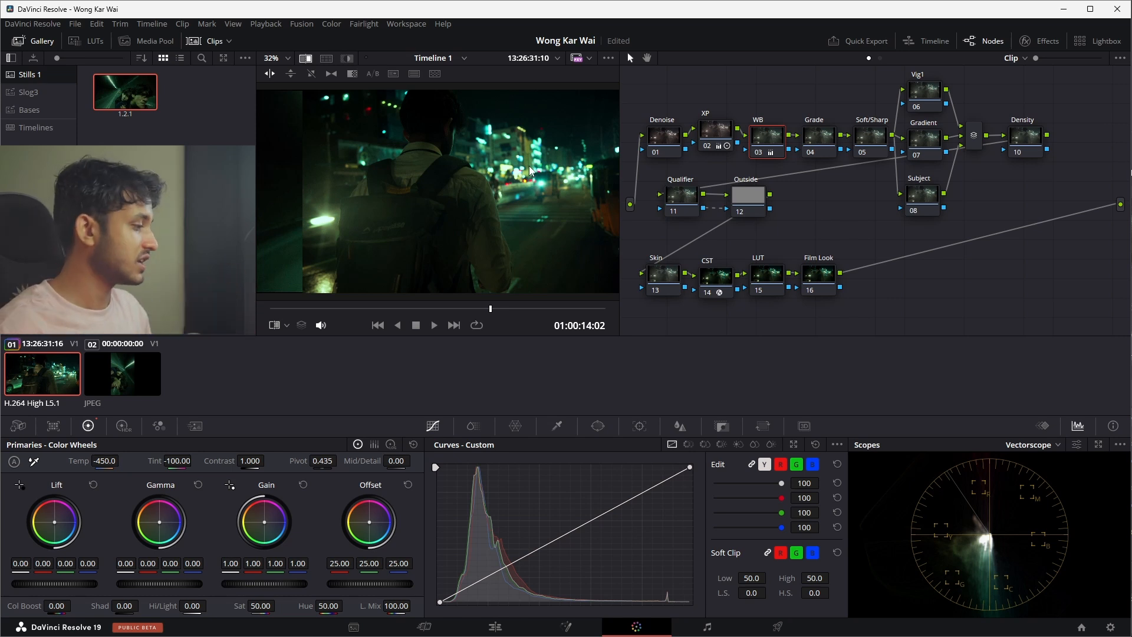
pyautogui.moveTo(154, 461)
pyautogui.mouseDown()
pyautogui.moveTo(187, 461)
pyautogui.moveTo(160, 461)
pyautogui.mouseUp()
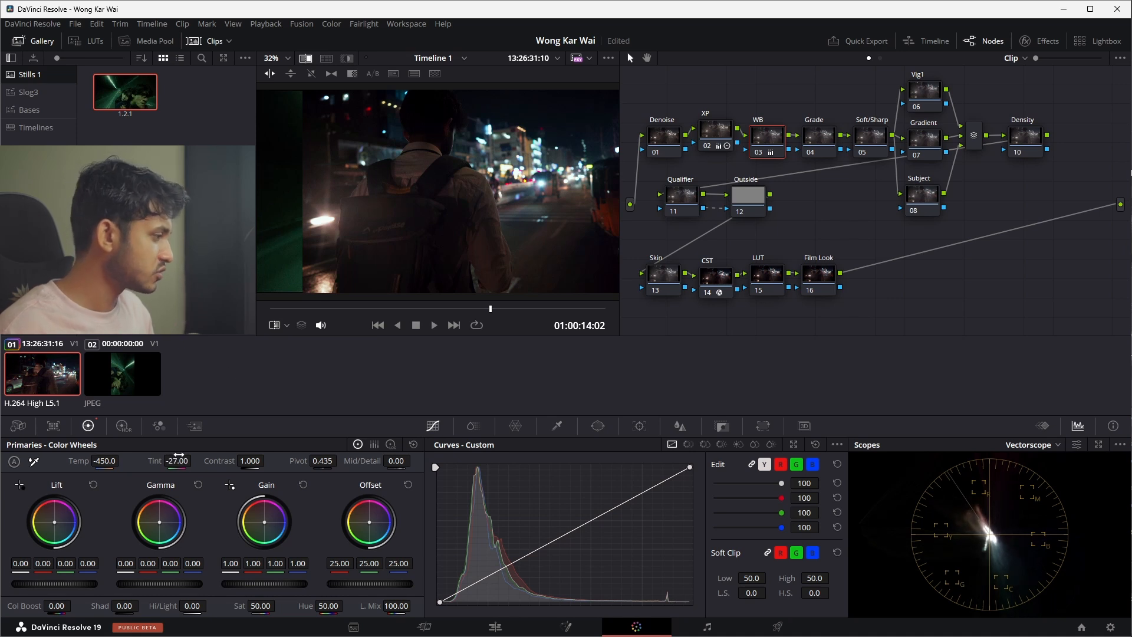
# Step: Set the WB node's tint to -30.50 and compare the clip with that node disabled and enabled
pyautogui.moveTo(188, 459); pyautogui.dragTo(186, 459)
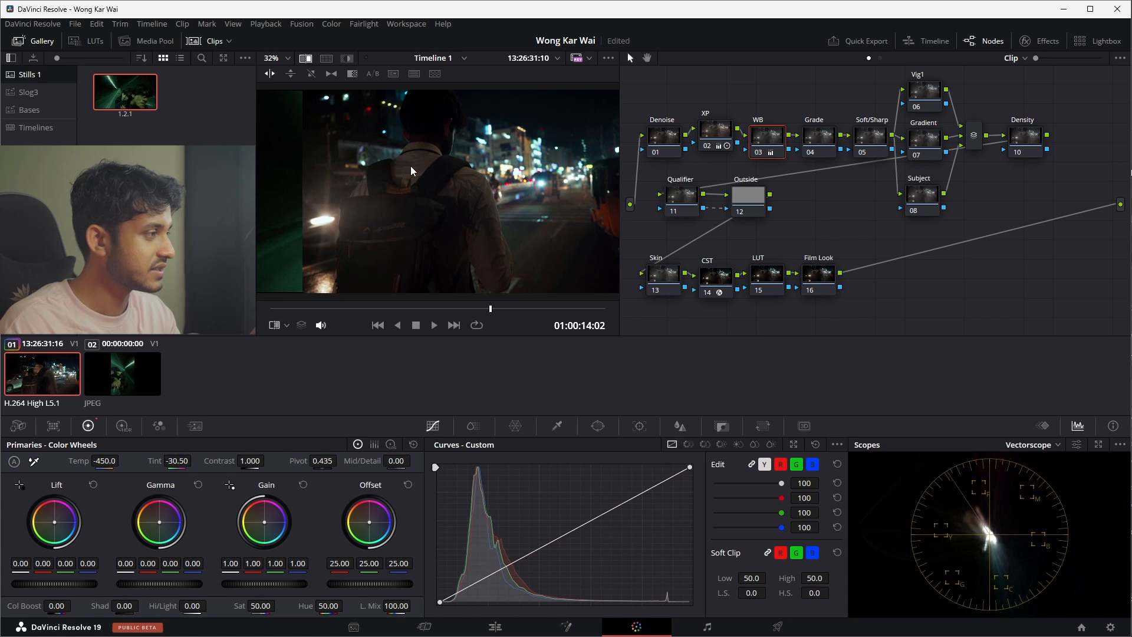
pyautogui.moveTo(773, 142); pyautogui.dragTo(773, 135)
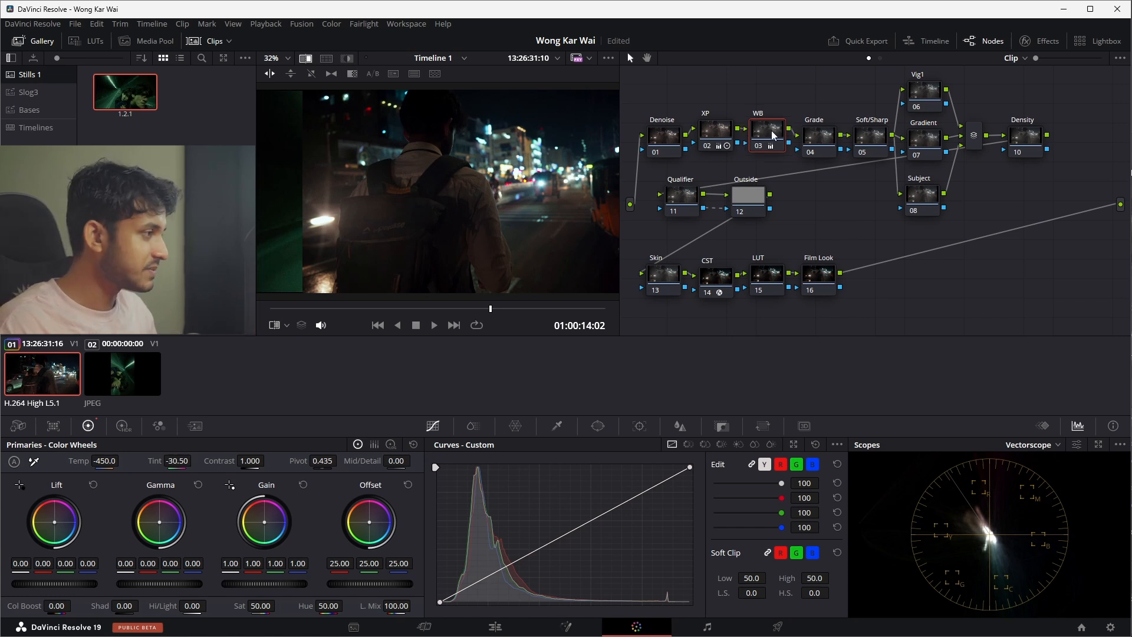
pyautogui.hotkey('ctrl', 'd')
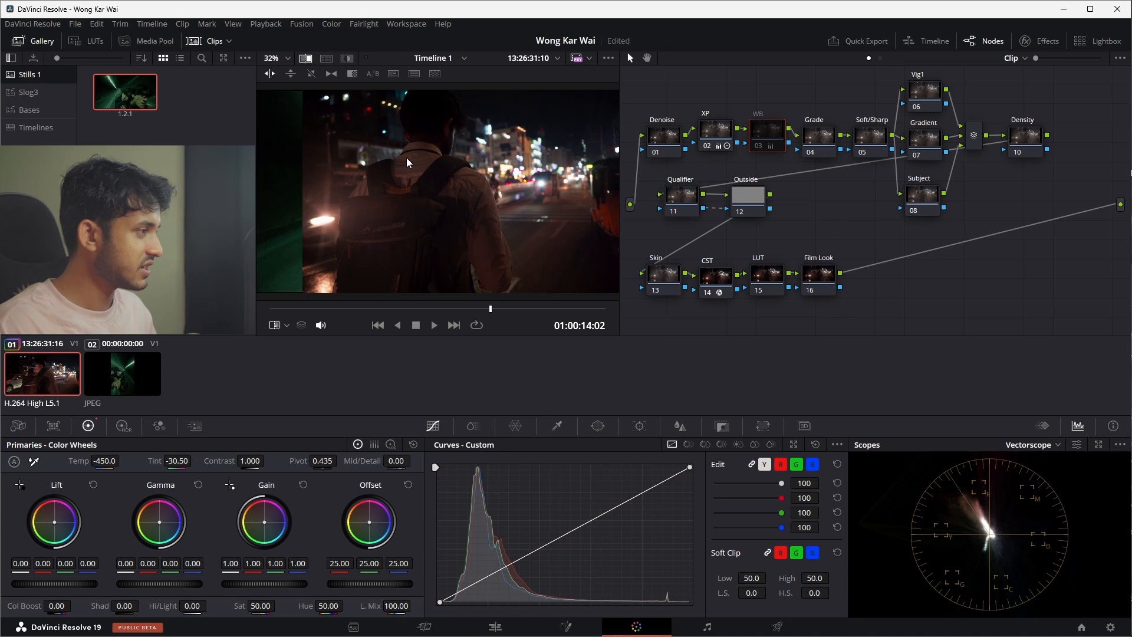
pyautogui.hotkey('ctrl', 'd')
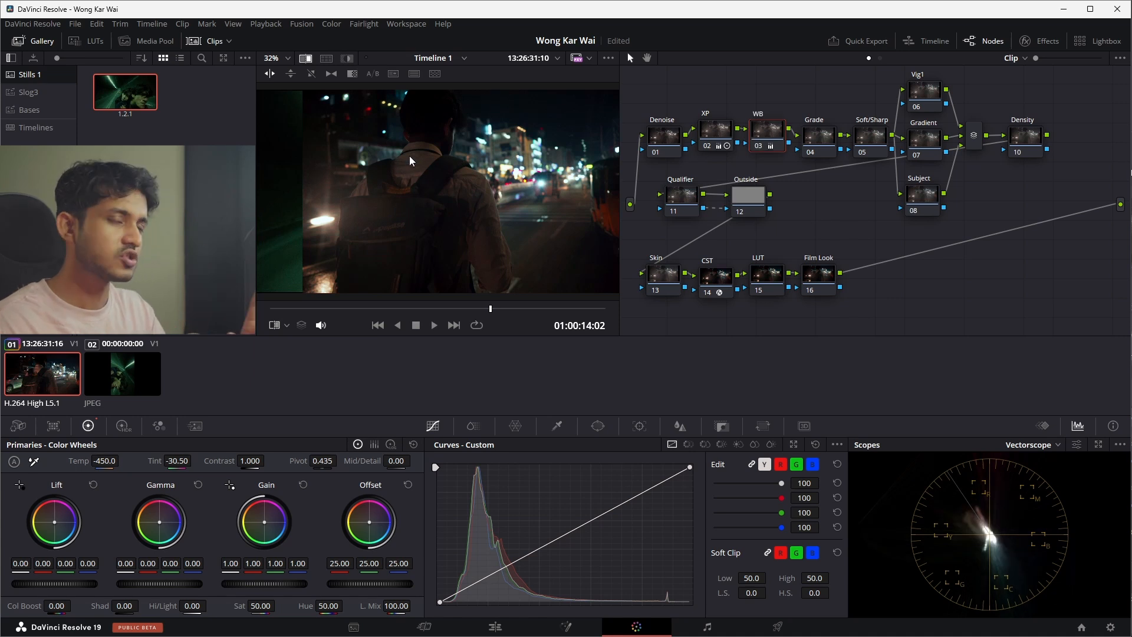
# Step: On the Soft/Sharp node, set the blur radius to 0.54 and compare the man's collar and backpack with the node off and on
pyautogui.click(817, 147)
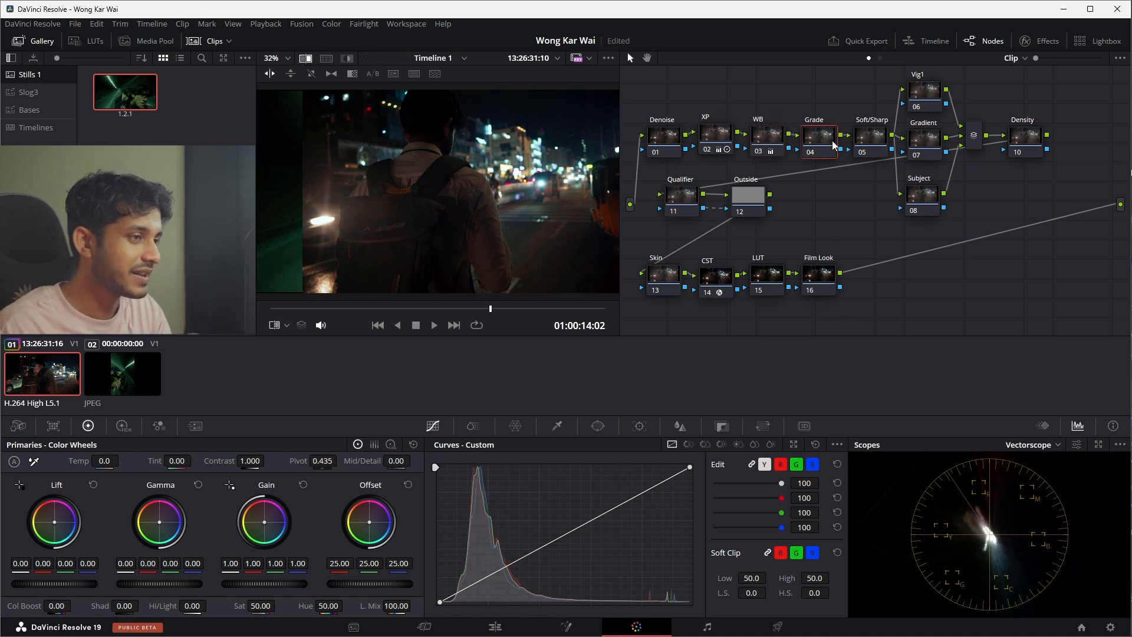
pyautogui.click(861, 139)
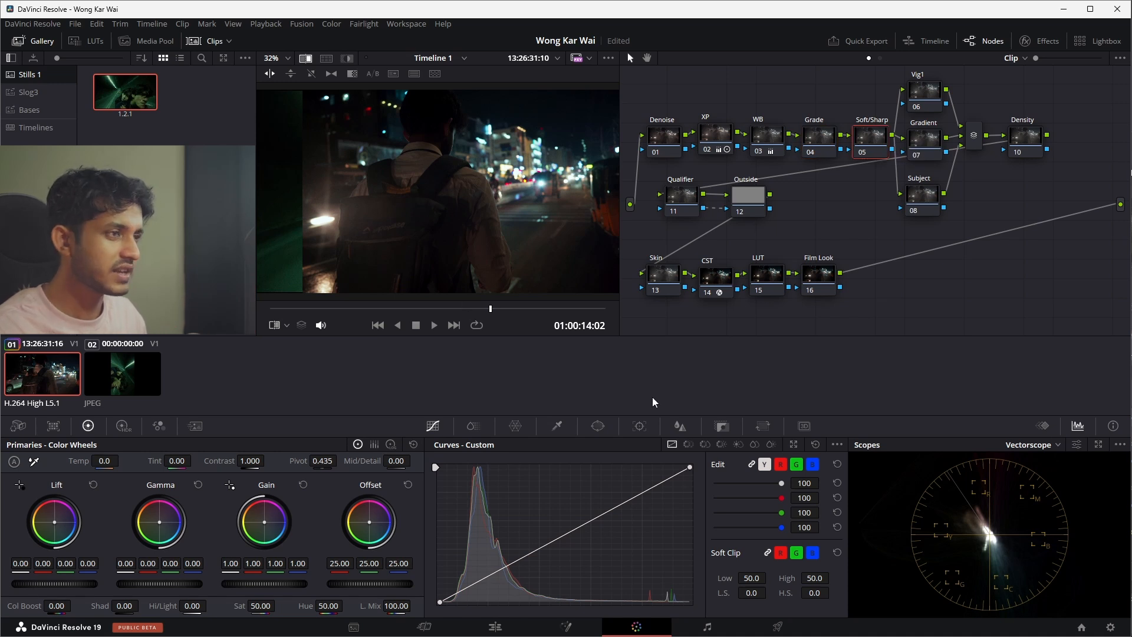
pyautogui.click(680, 426)
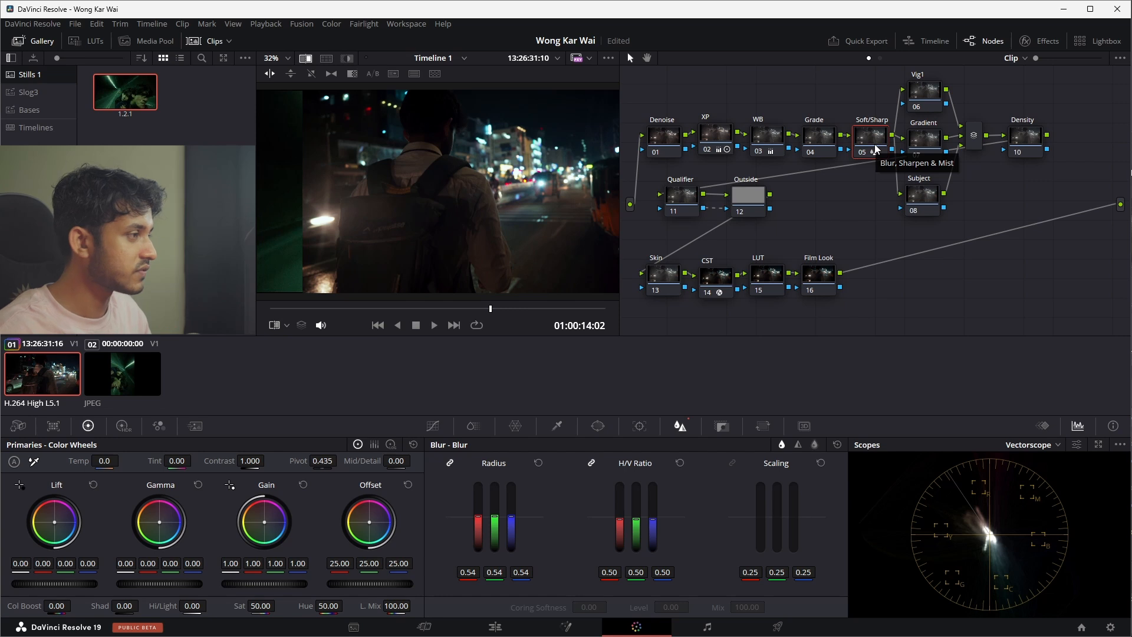
pyautogui.scroll(4, 526, 184)
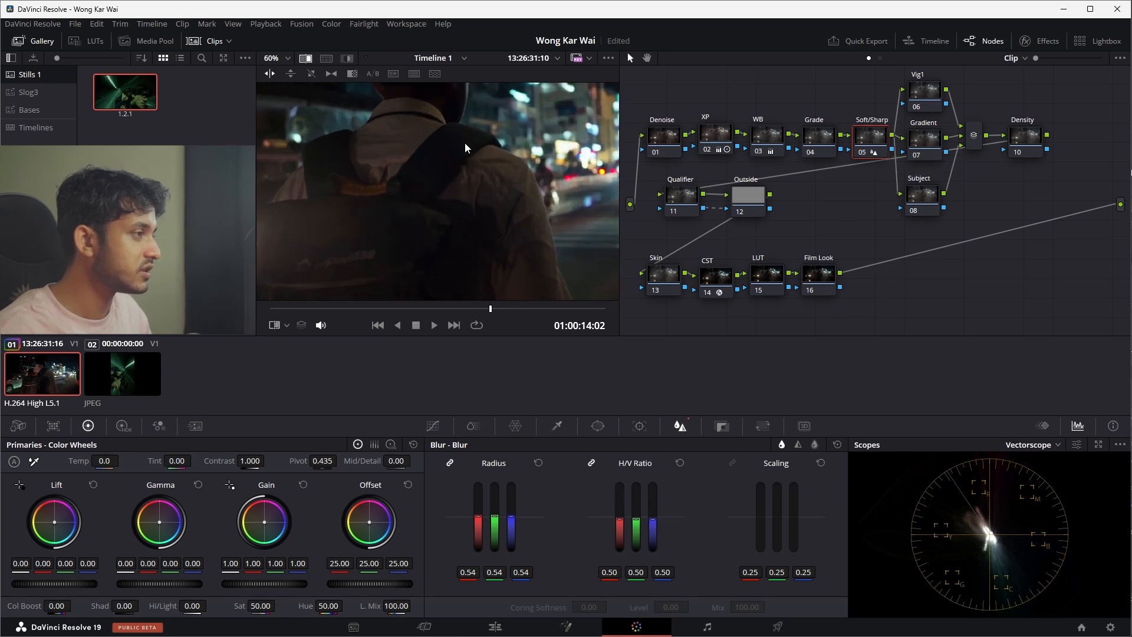
pyautogui.hotkey('ctrl', 'd')
pyautogui.scroll(3, 475, 193)
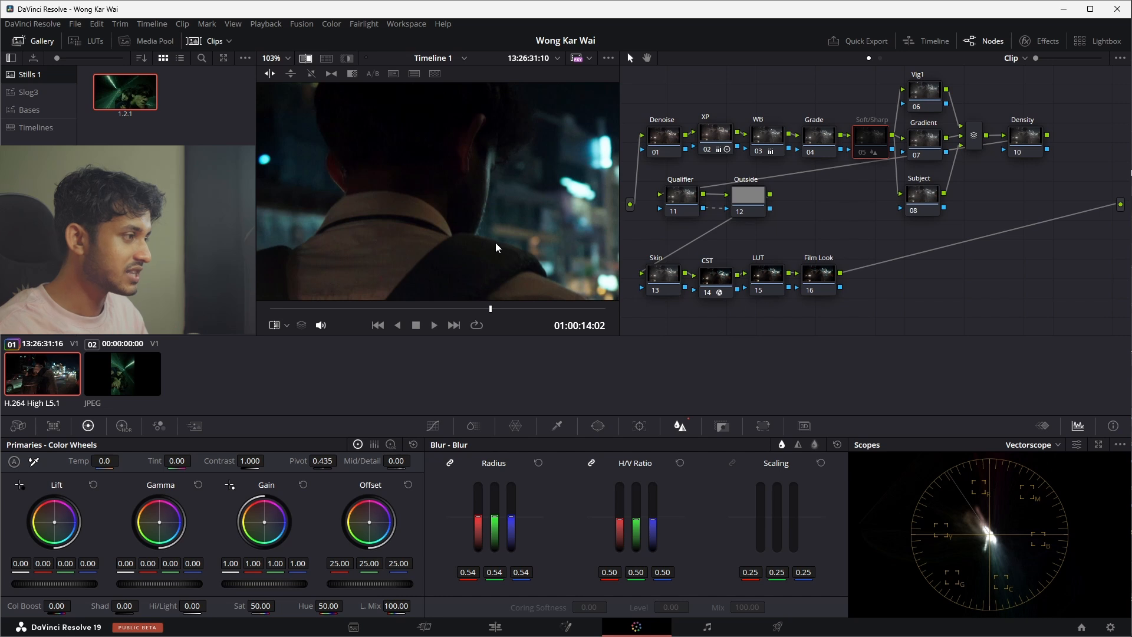
pyautogui.hotkey('ctrl', 'd')
pyautogui.scroll(-3, 495, 199)
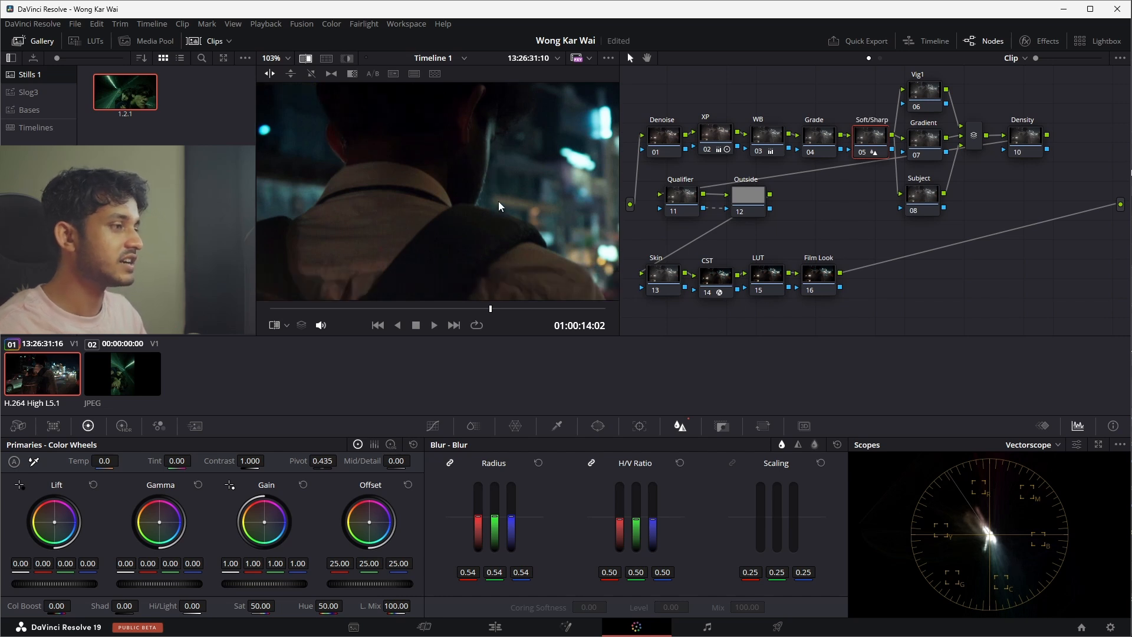
pyautogui.hotkey('shift', 'z')
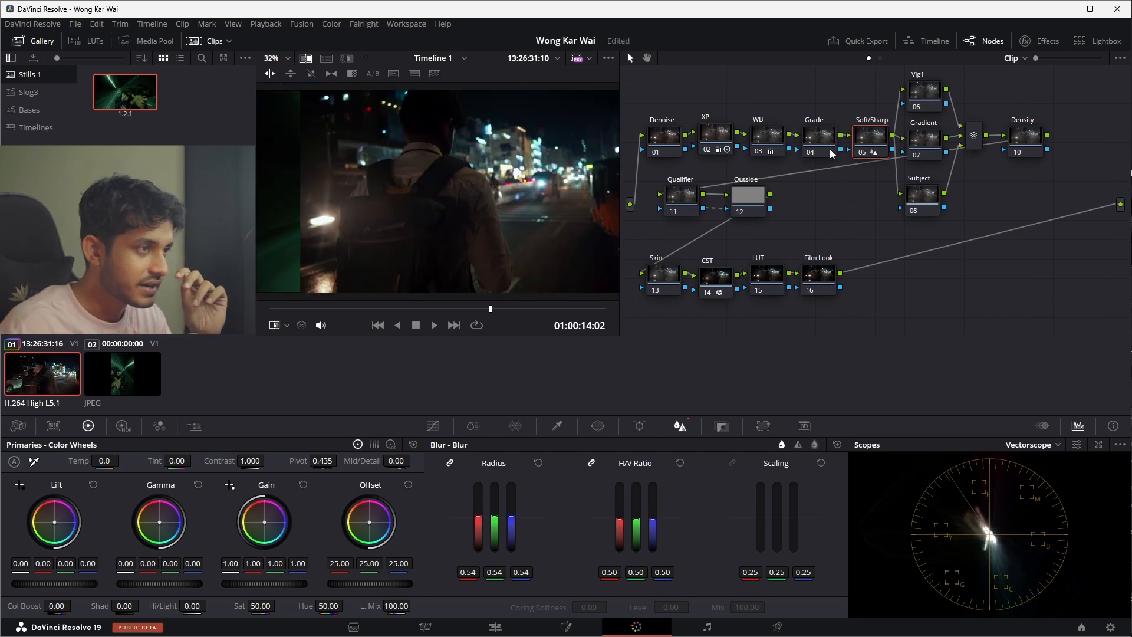
# Step: On the Grade node, set the green Gain to 1.14 while wiping the reference still across the clip for comparison
pyautogui.click(817, 144)
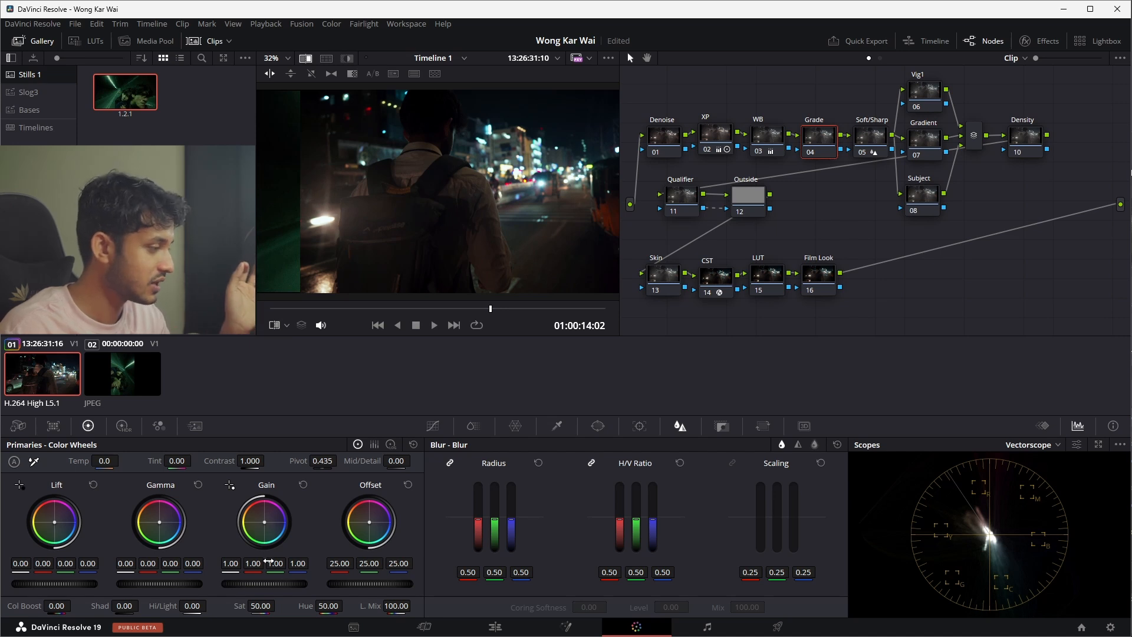
pyautogui.moveTo(276, 564); pyautogui.dragTo(285, 564)
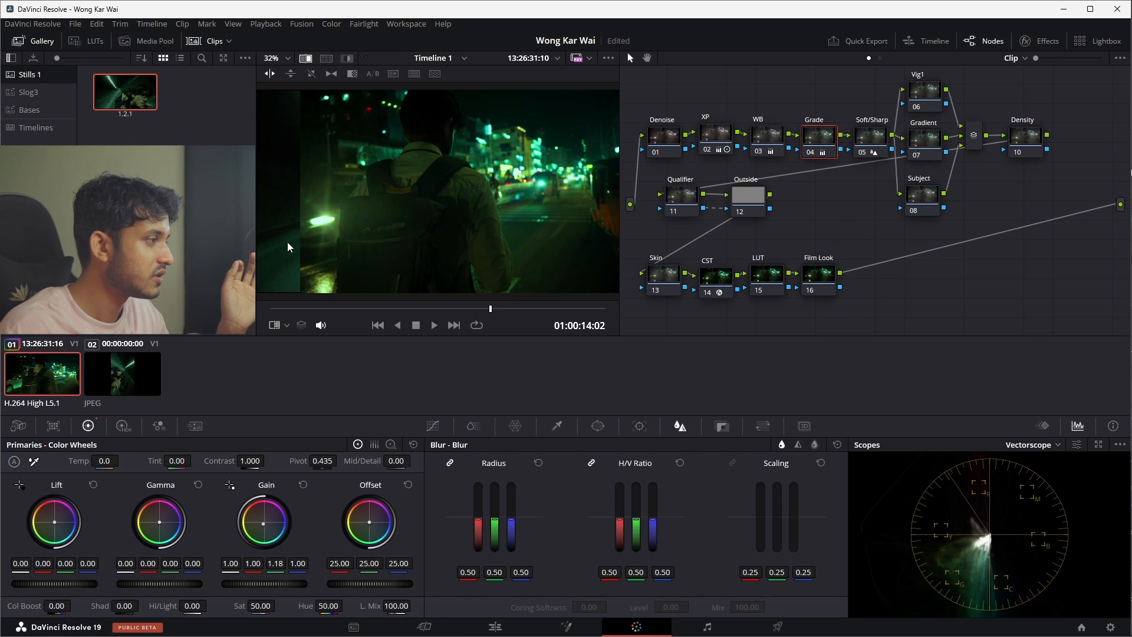
pyautogui.moveTo(300, 201); pyautogui.dragTo(446, 215)
pyautogui.moveTo(283, 570); pyautogui.dragTo(283, 570)
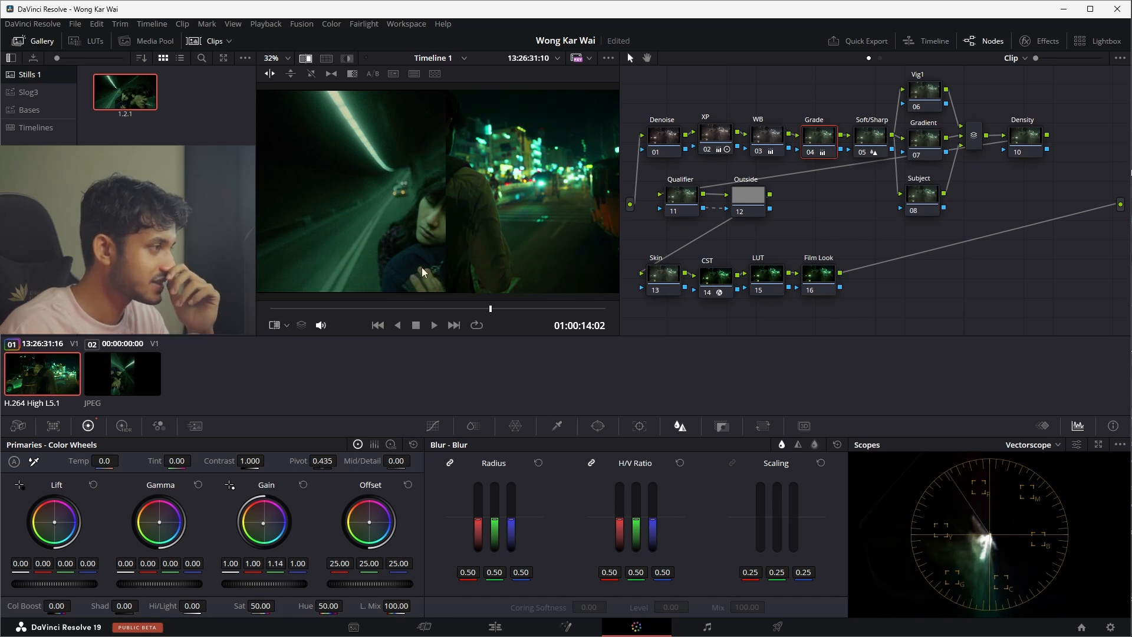
pyautogui.moveTo(444, 183)
pyautogui.mouseDown()
pyautogui.moveTo(299, 190)
pyautogui.moveTo(451, 192)
pyautogui.mouseUp()
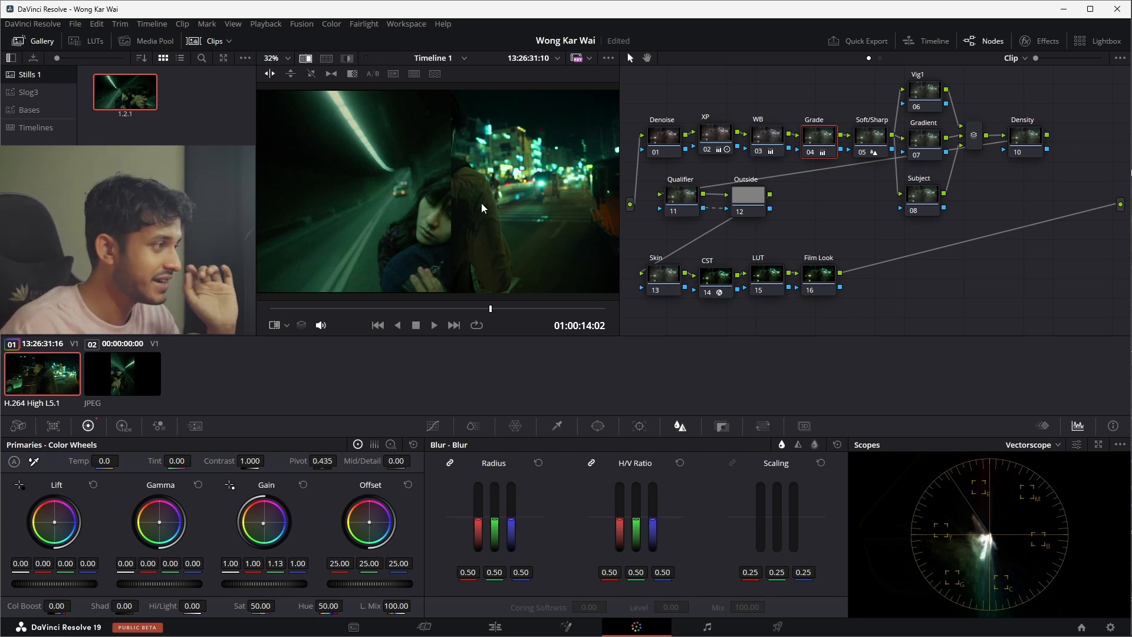
pyautogui.moveTo(452, 177); pyautogui.dragTo(441, 177)
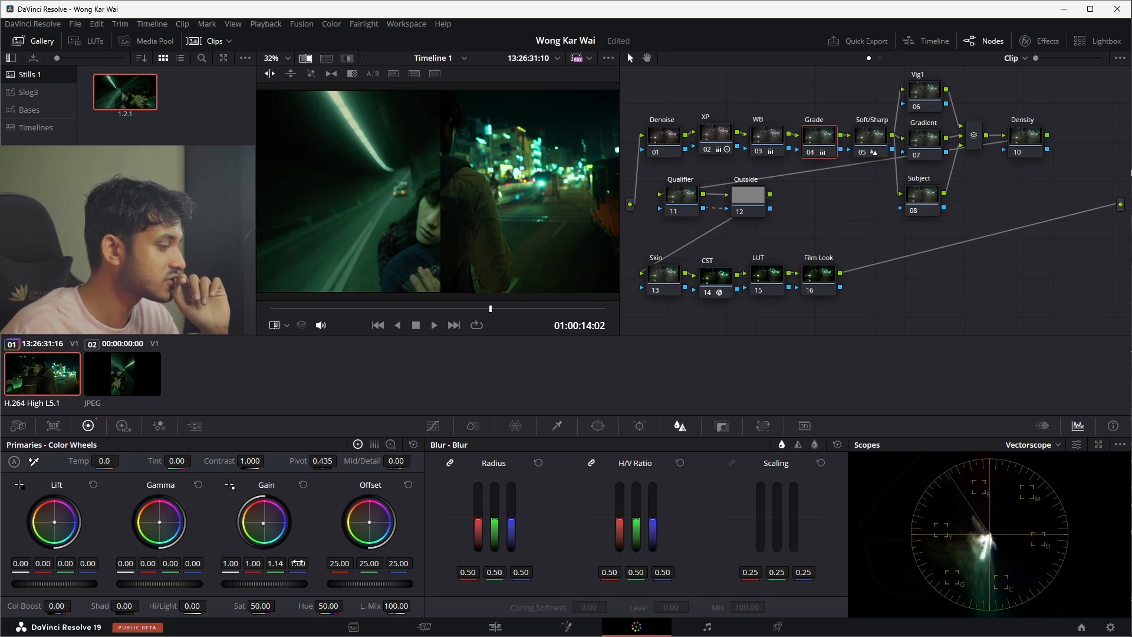
# Step: Refine the Grade node's color wheels to green Gain 1.19, blue Gain 1.04, red Lift 0.01 and blue Lift 0.01
pyautogui.moveTo(298, 564); pyautogui.dragTo(303, 553)
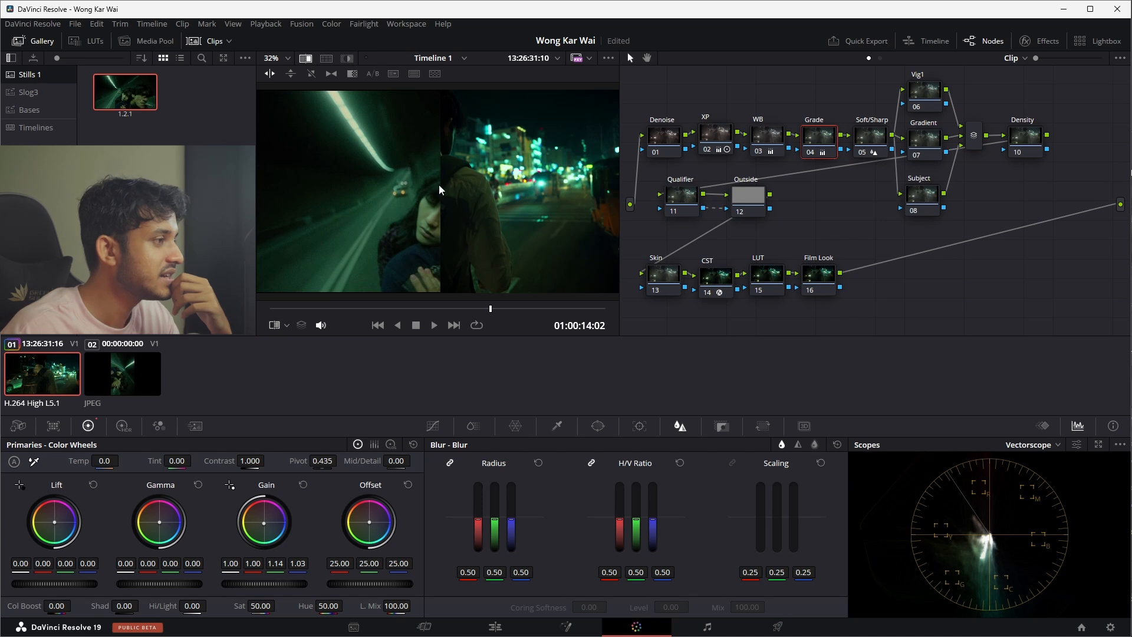
pyautogui.moveTo(442, 153); pyautogui.dragTo(319, 155)
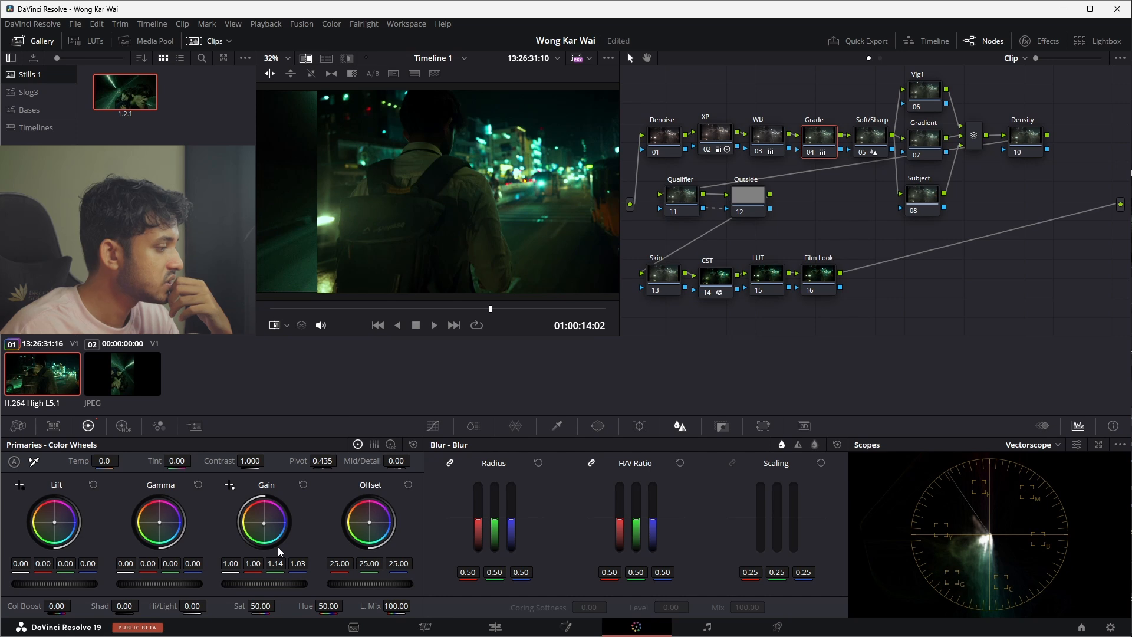
pyautogui.moveTo(298, 564); pyautogui.dragTo(303, 564)
pyautogui.moveTo(263, 523); pyautogui.dragTo(259, 524)
pyautogui.moveTo(317, 151); pyautogui.dragTo(318, 206)
pyautogui.scroll(3, 396, 232)
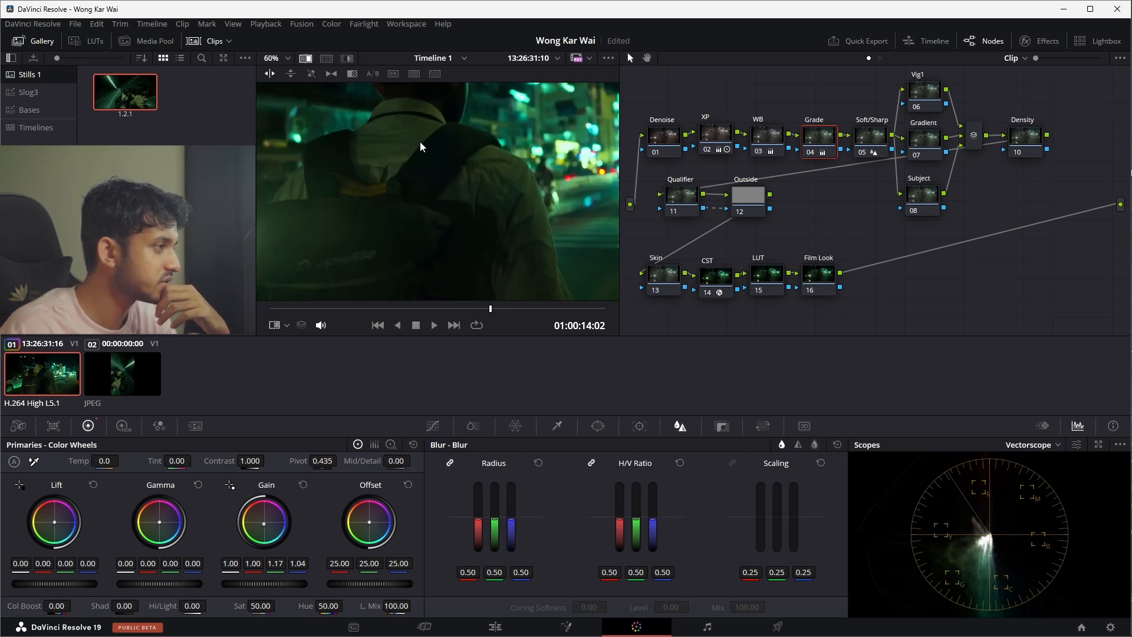
pyautogui.scroll(-3, 435, 126)
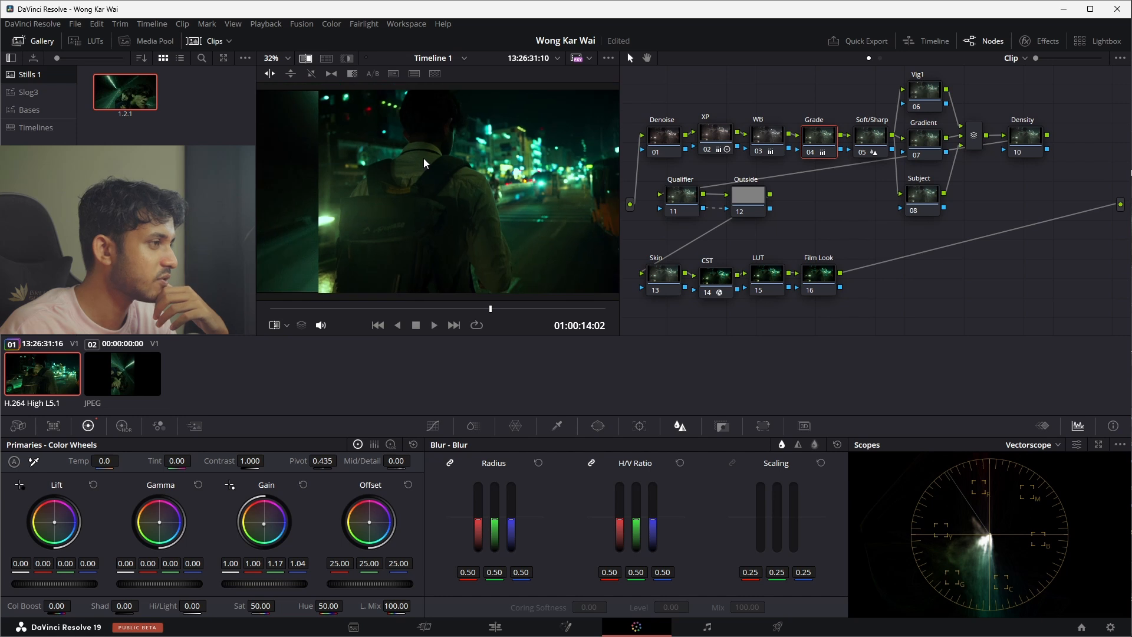
pyautogui.scroll(-1, 423, 158)
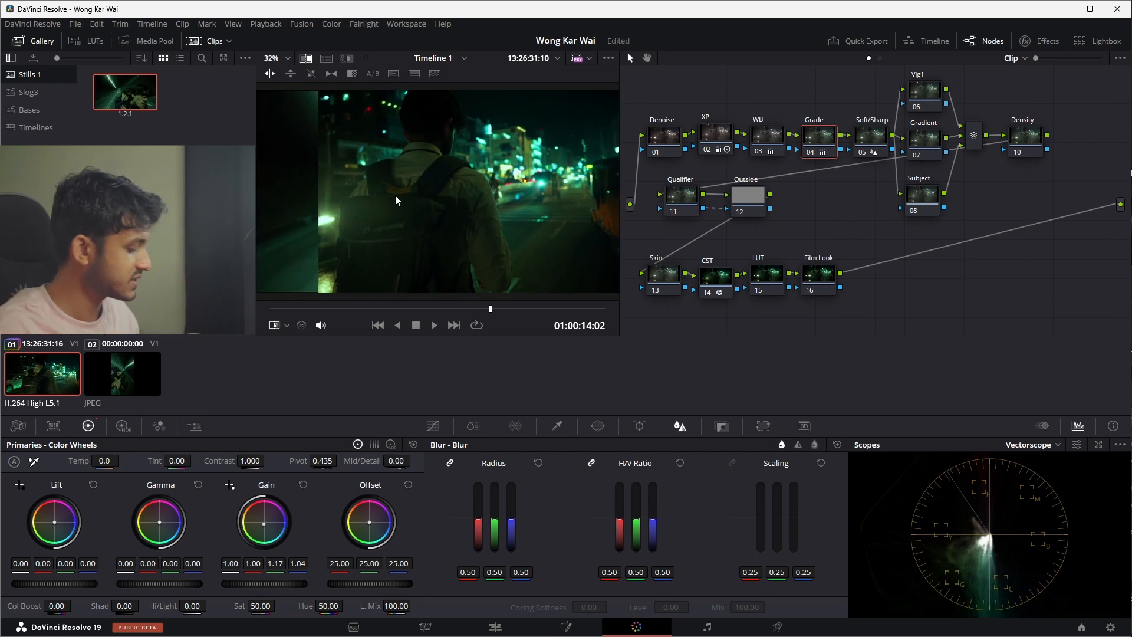
pyautogui.moveTo(54, 522); pyautogui.dragTo(57, 521)
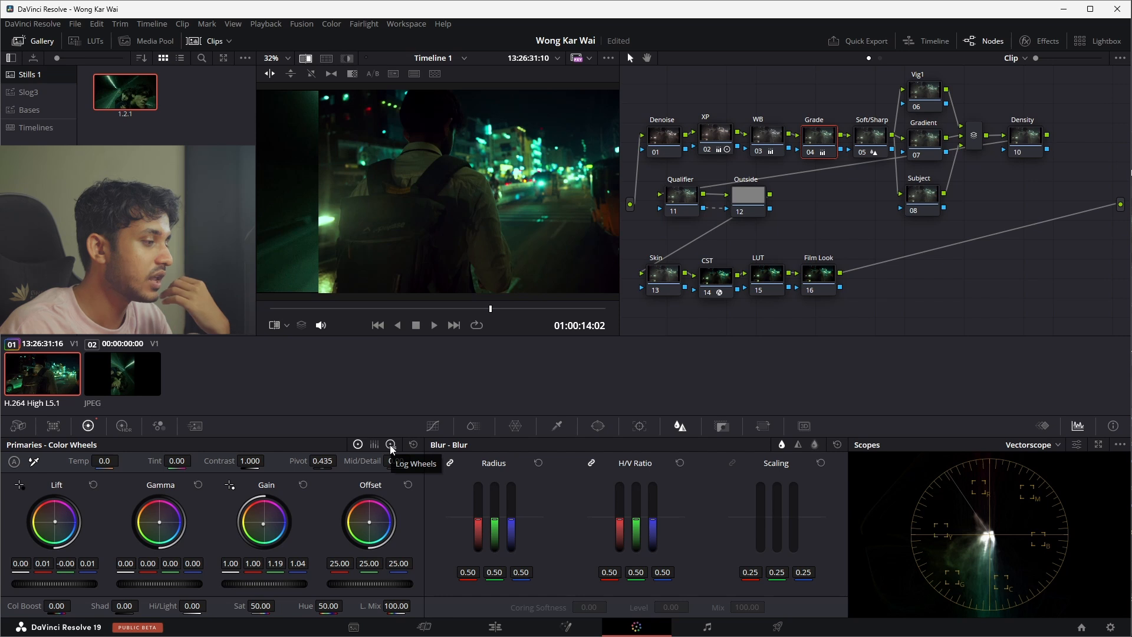
# Step: With the Grade node's log wheels, set Midtone RGB to 0.07, -0.02, 0.04 and Shadow RGB to -0.05, 0.01, 0.07
pyautogui.click(390, 445)
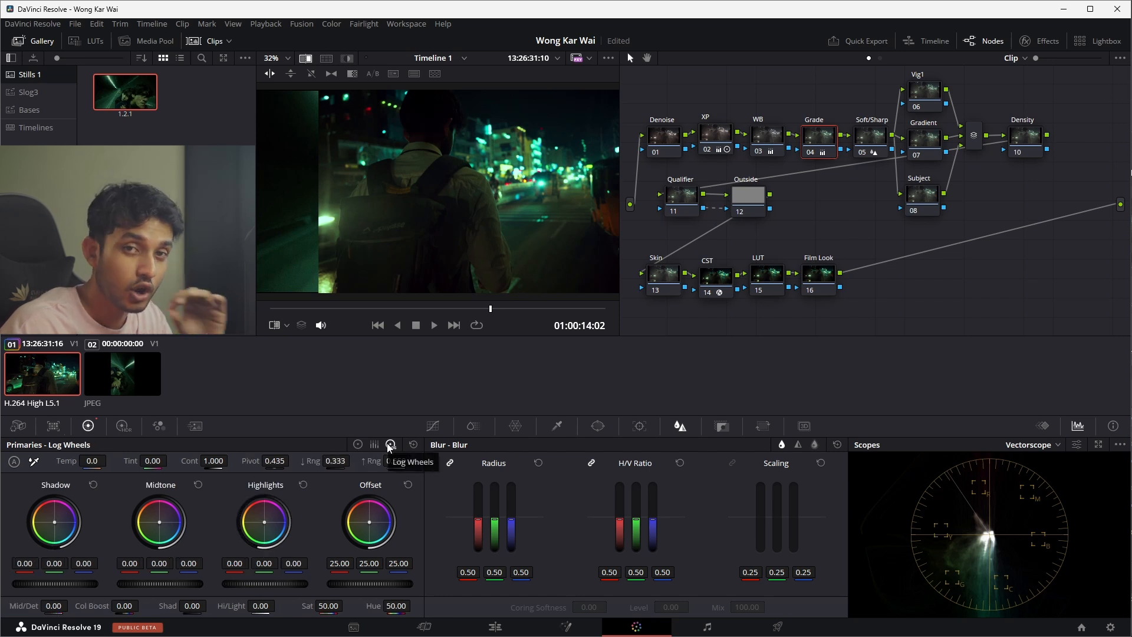
pyautogui.moveTo(160, 521); pyautogui.dragTo(164, 517)
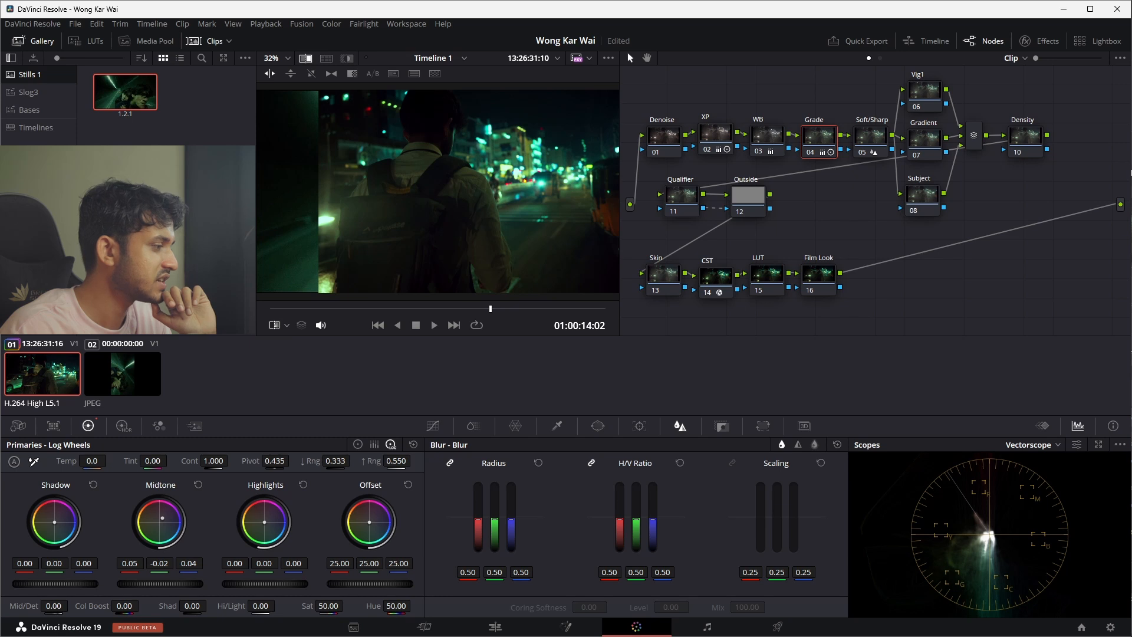
pyautogui.moveTo(52, 525); pyautogui.dragTo(51, 524)
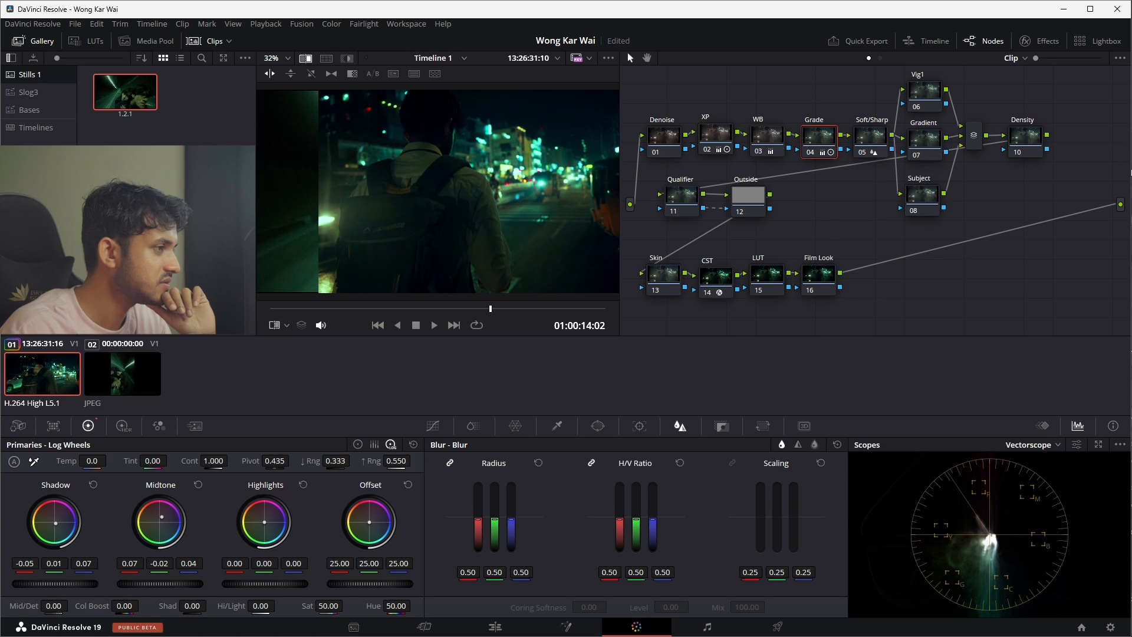
# Step: Set the Grade node's saturation to 40.80 while wiping the reference still against the clip
pyautogui.moveTo(318, 218); pyautogui.dragTo(347, 217)
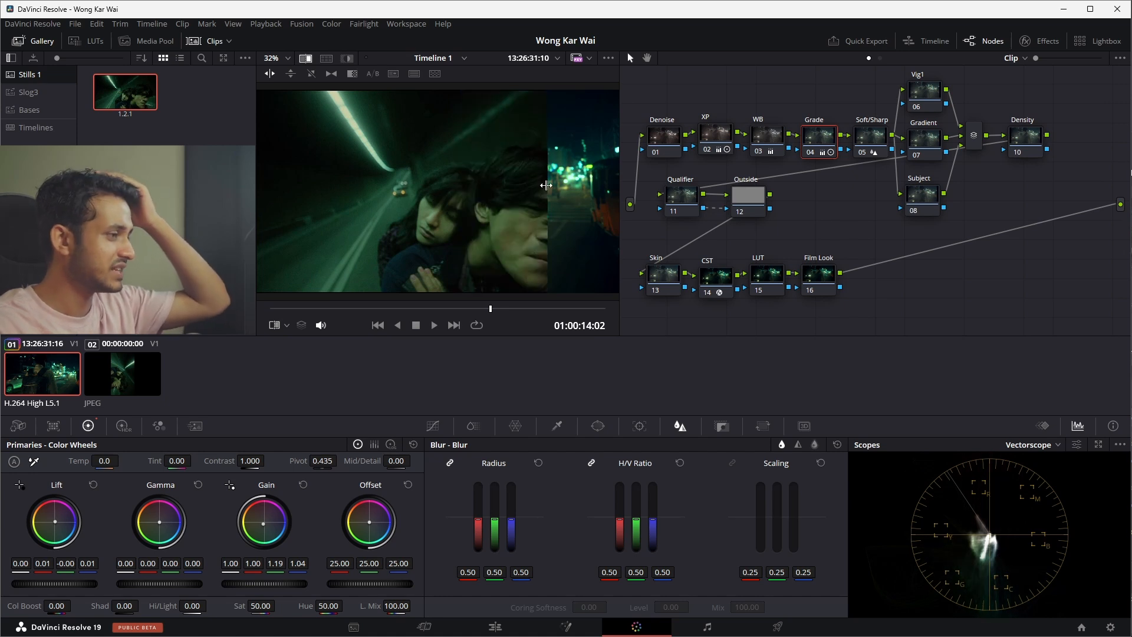
pyautogui.moveTo(464, 183); pyautogui.dragTo(416, 184)
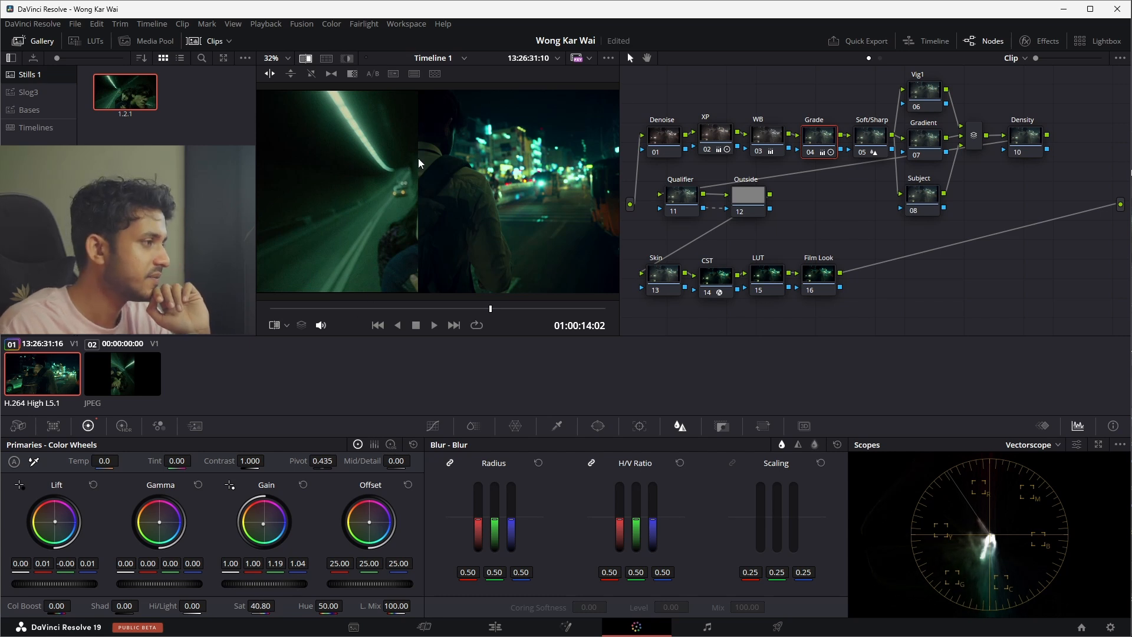
pyautogui.moveTo(419, 158); pyautogui.dragTo(323, 161)
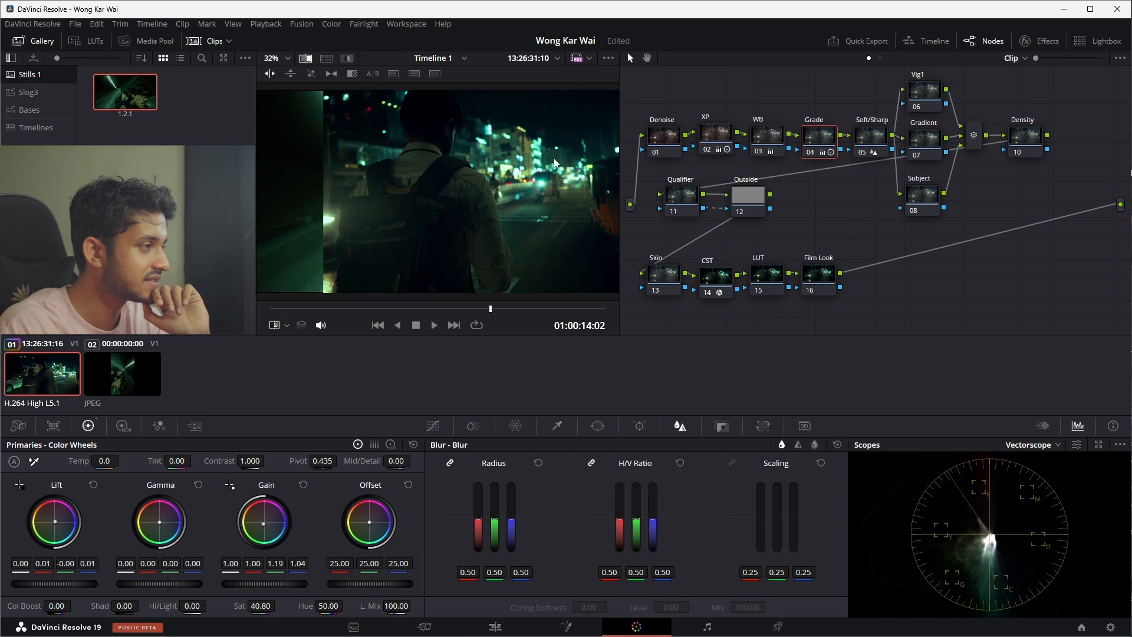
pyautogui.moveTo(324, 181)
pyautogui.mouseDown()
pyautogui.moveTo(534, 177)
pyautogui.moveTo(341, 180)
pyautogui.mouseUp()
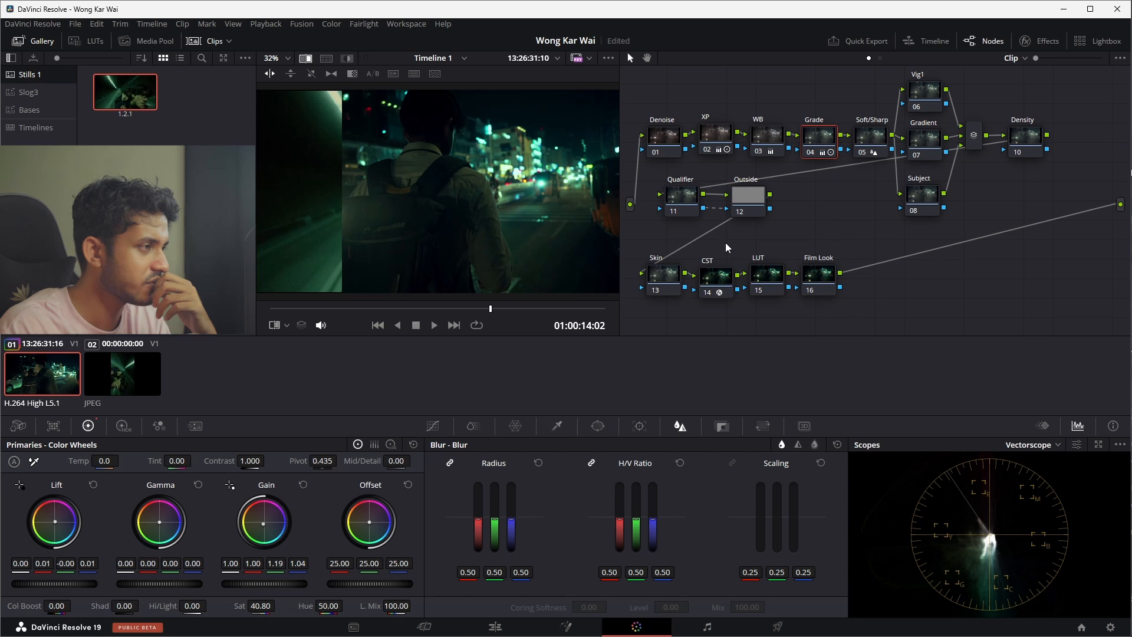
# Step: On the Qualifier node, sample the street lights beside the man's shoulder with the HSL qualifier and highlight the selection
pyautogui.click(686, 199)
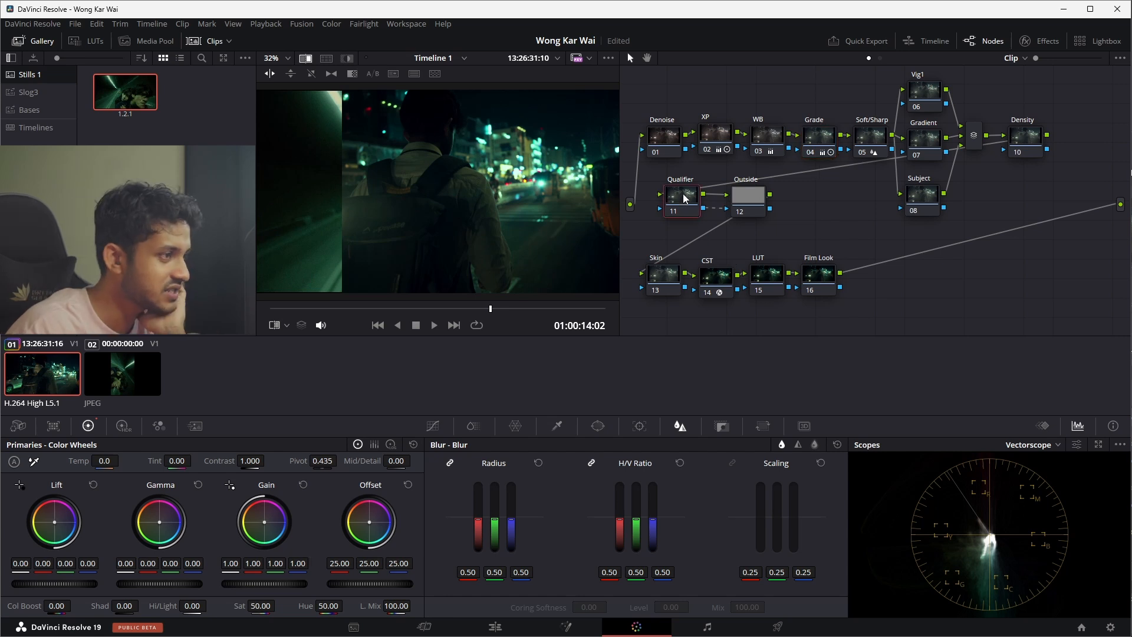
pyautogui.click(557, 428)
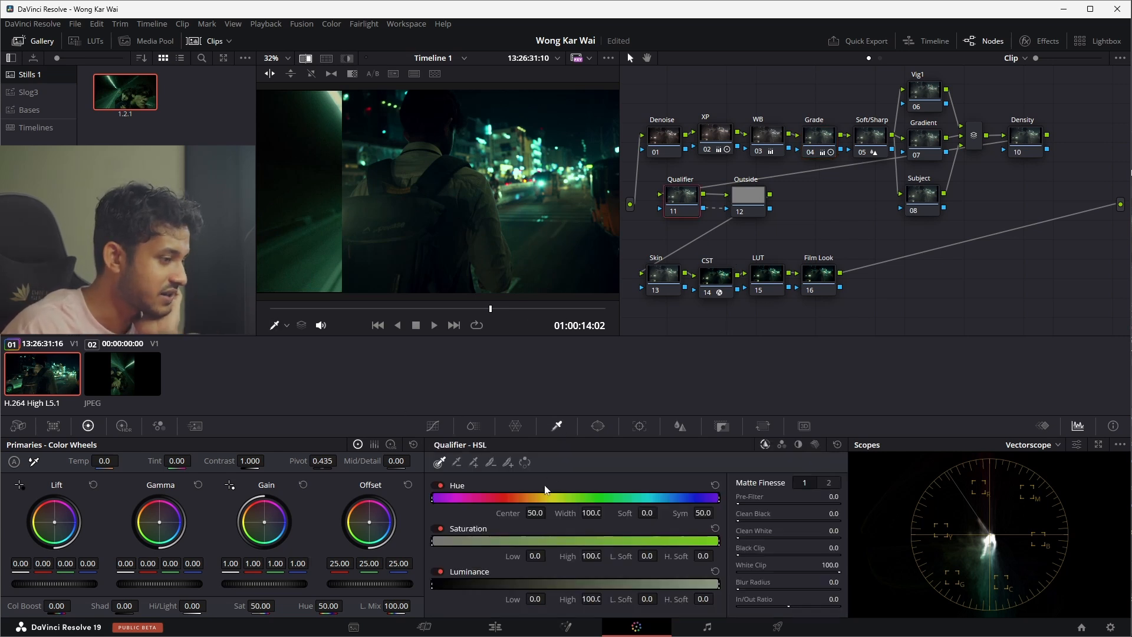
pyautogui.click(510, 179)
pyautogui.click(346, 57)
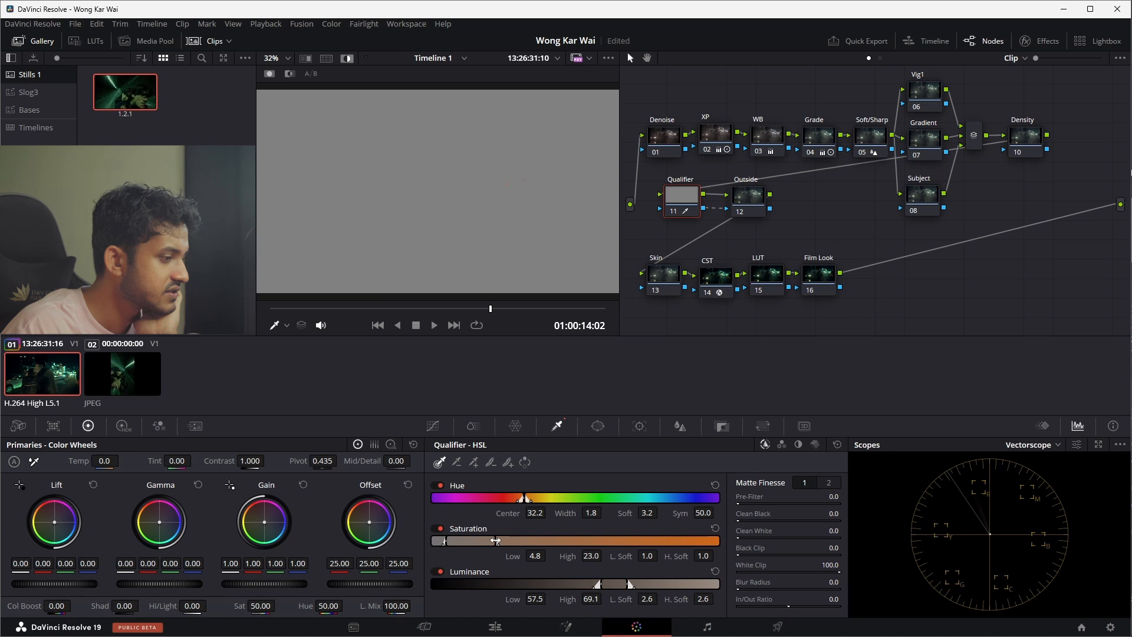
# Step: Widen the HSL selection to hue center 29.4 and width 36.4, saturation 2.1 to 28.9, and luminance high 100
pyautogui.moveTo(495, 540); pyautogui.dragTo(502, 540)
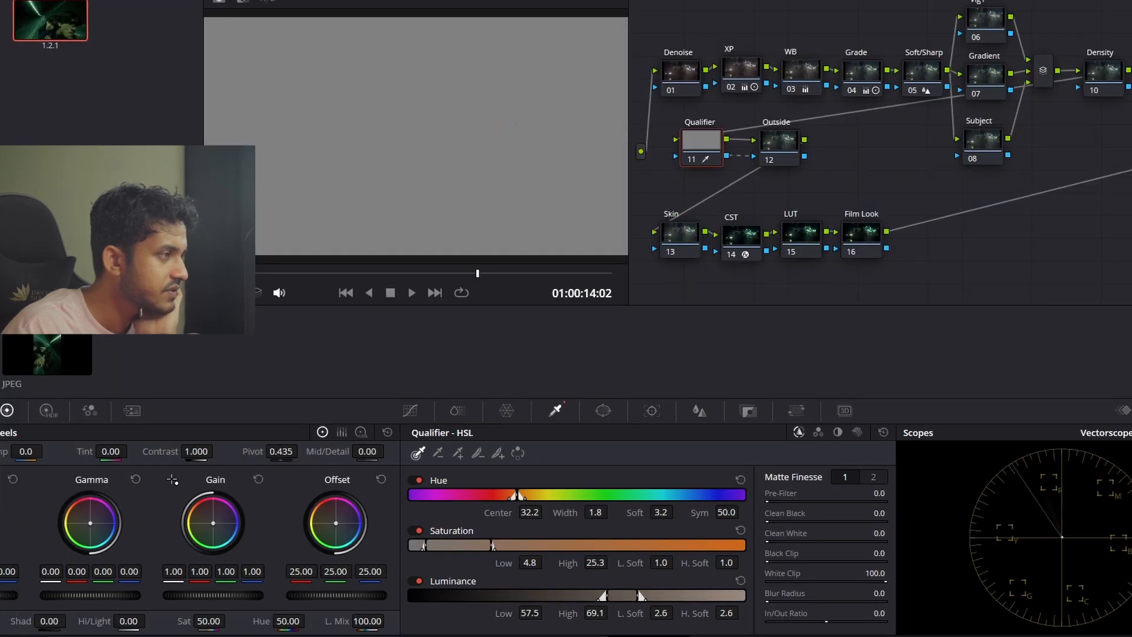
pyautogui.moveTo(522, 494)
pyautogui.mouseDown()
pyautogui.moveTo(451, 496)
pyautogui.moveTo(516, 495)
pyautogui.mouseUp()
pyautogui.moveTo(493, 545); pyautogui.dragTo(683, 544)
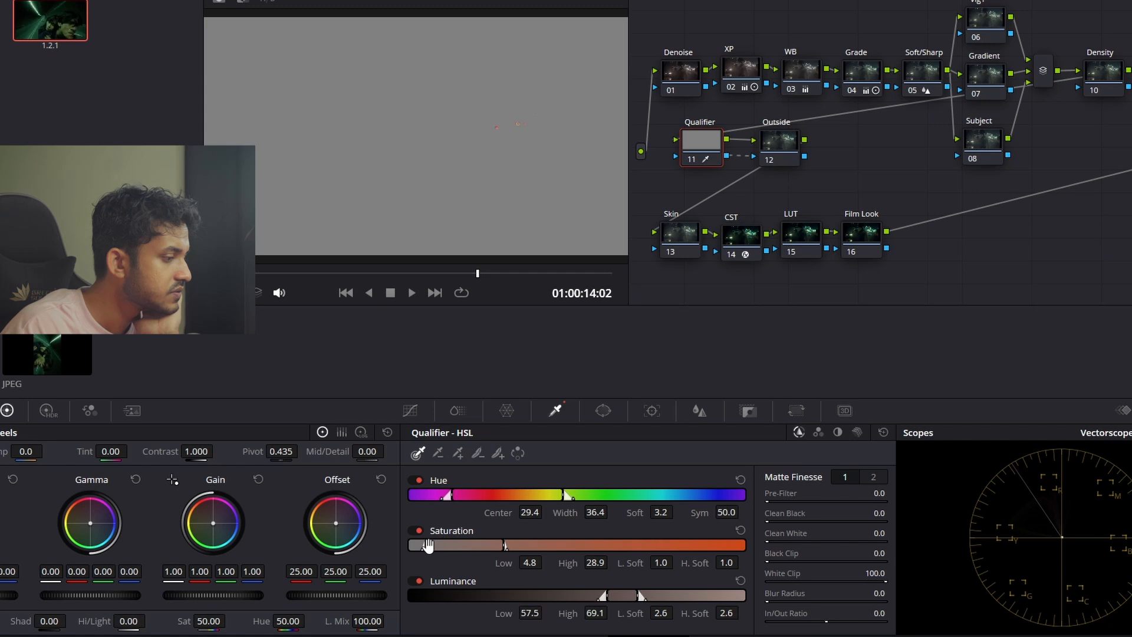
pyautogui.moveTo(424, 545); pyautogui.dragTo(417, 545)
pyautogui.moveTo(637, 595); pyautogui.dragTo(762, 595)
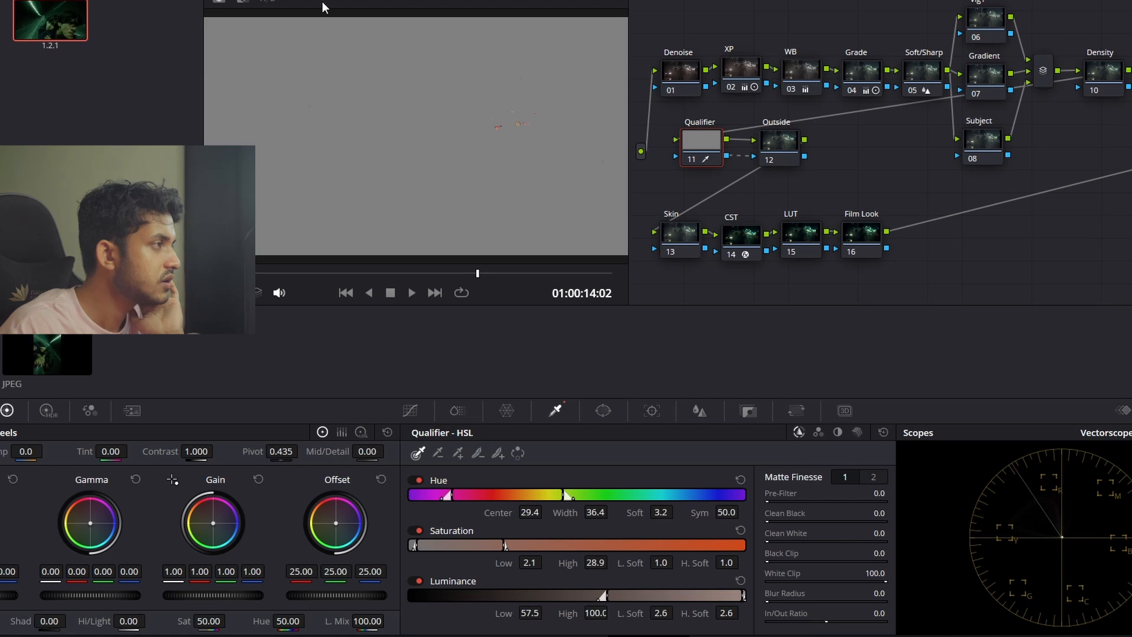
# Step: Turn off the qualifier selection highlight and wipe the reference still across the clip to compare them
pyautogui.click(347, 57)
pyautogui.click(347, 57)
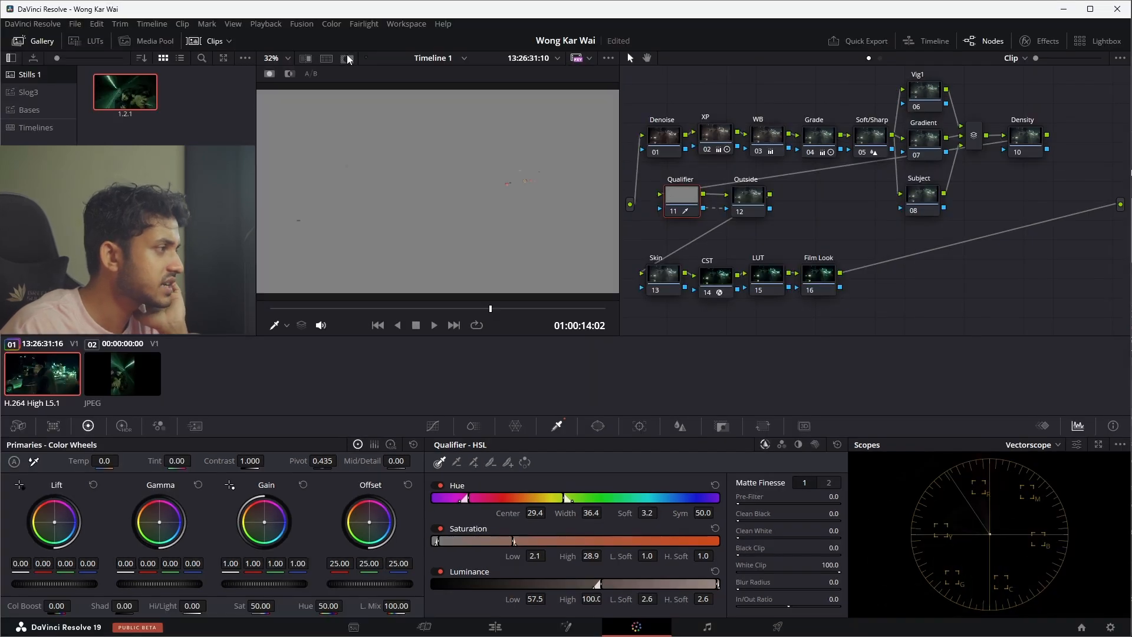
pyautogui.click(348, 58)
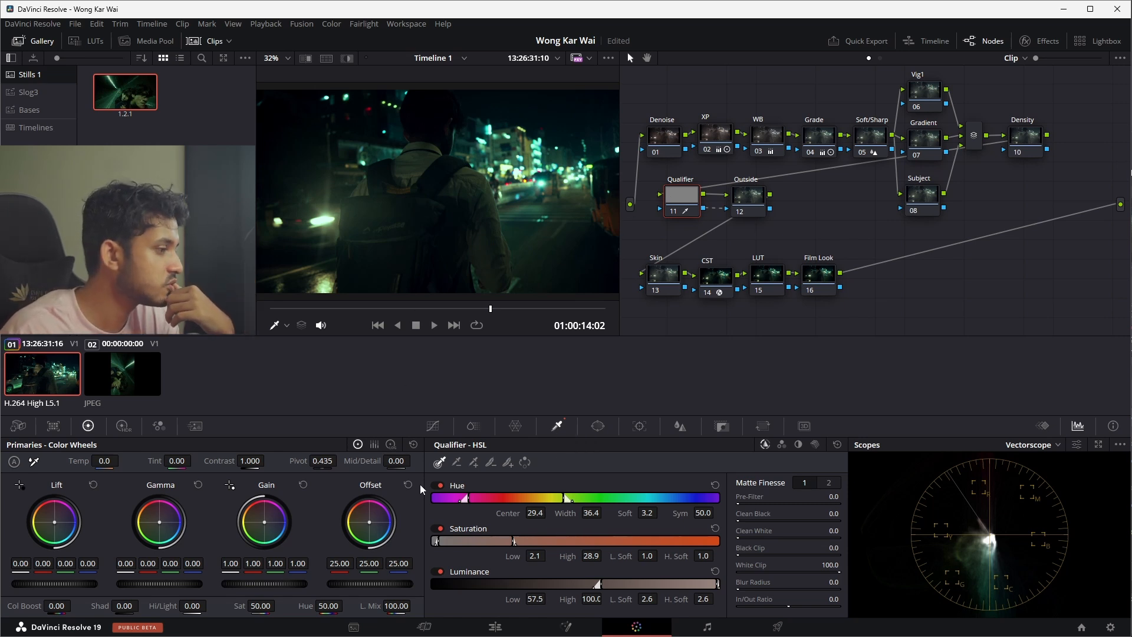
pyautogui.doubleClick(152, 98)
pyautogui.moveTo(459, 202); pyautogui.dragTo(525, 202)
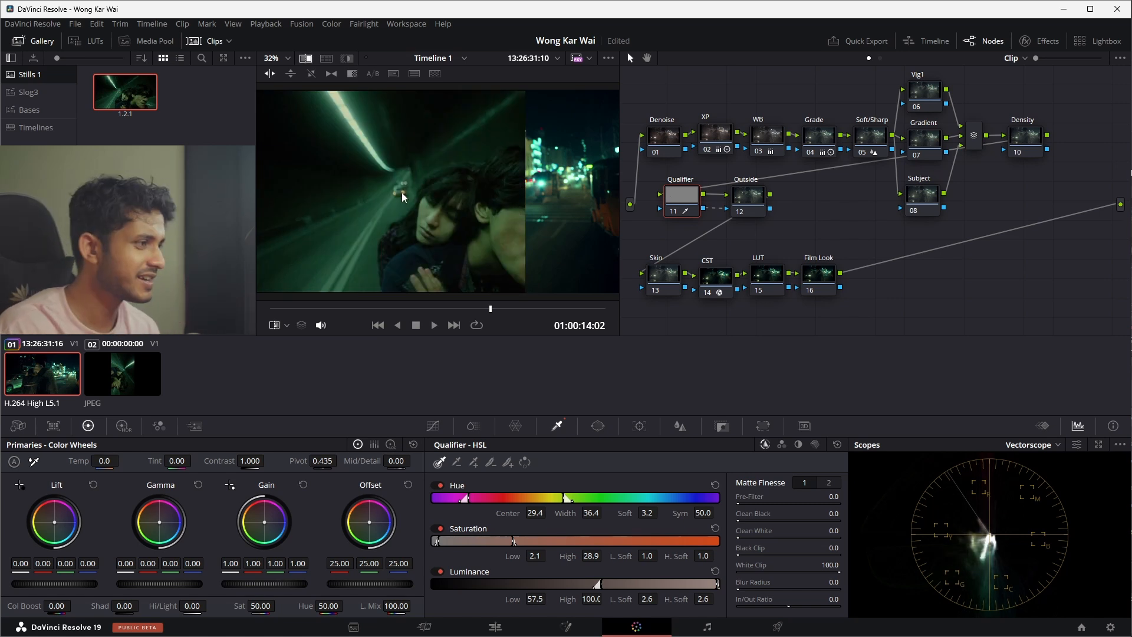
pyautogui.moveTo(523, 183); pyautogui.dragTo(285, 183)
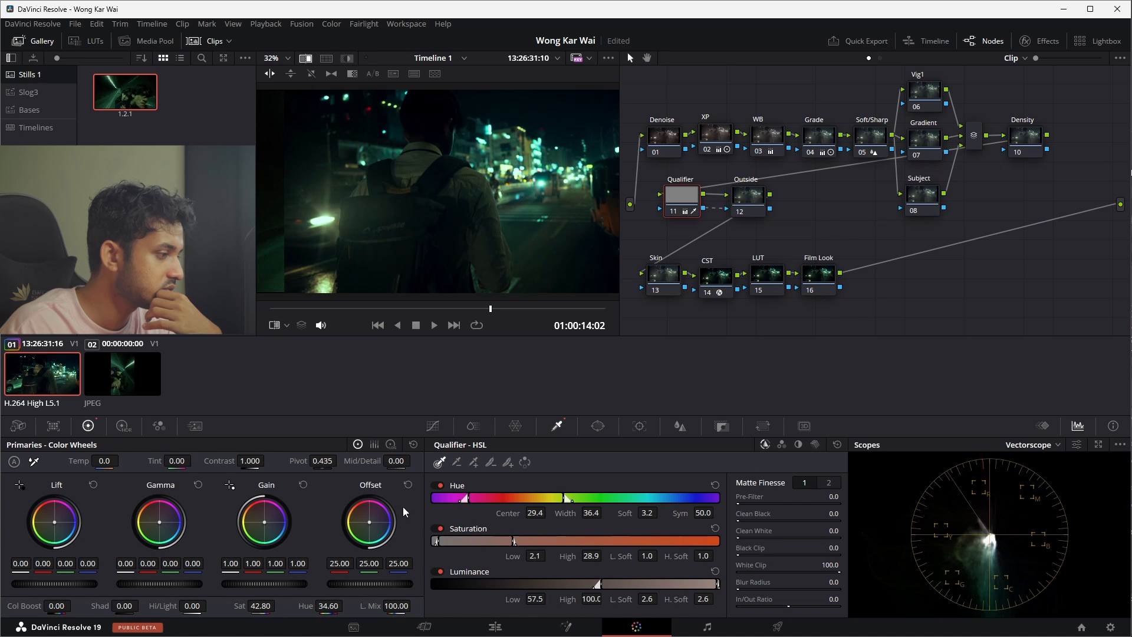
# Step: Set the Qualifier node's saturation to 42.80, hue to 34.60 and gain to 0.98, and compare with the node disabled and enabled
pyautogui.moveTo(296, 586); pyautogui.dragTo(265, 586)
pyautogui.moveTo(265, 584); pyautogui.dragTo(275, 584)
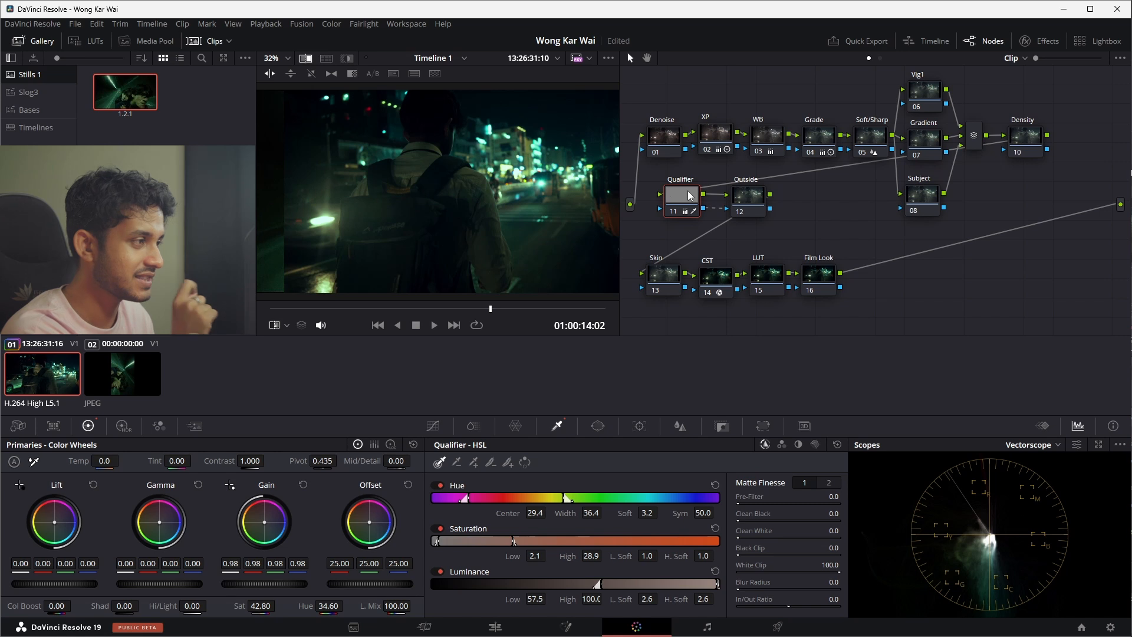
pyautogui.hotkey('ctrl', 'd')
pyautogui.hotkey('ctrl', 'd')
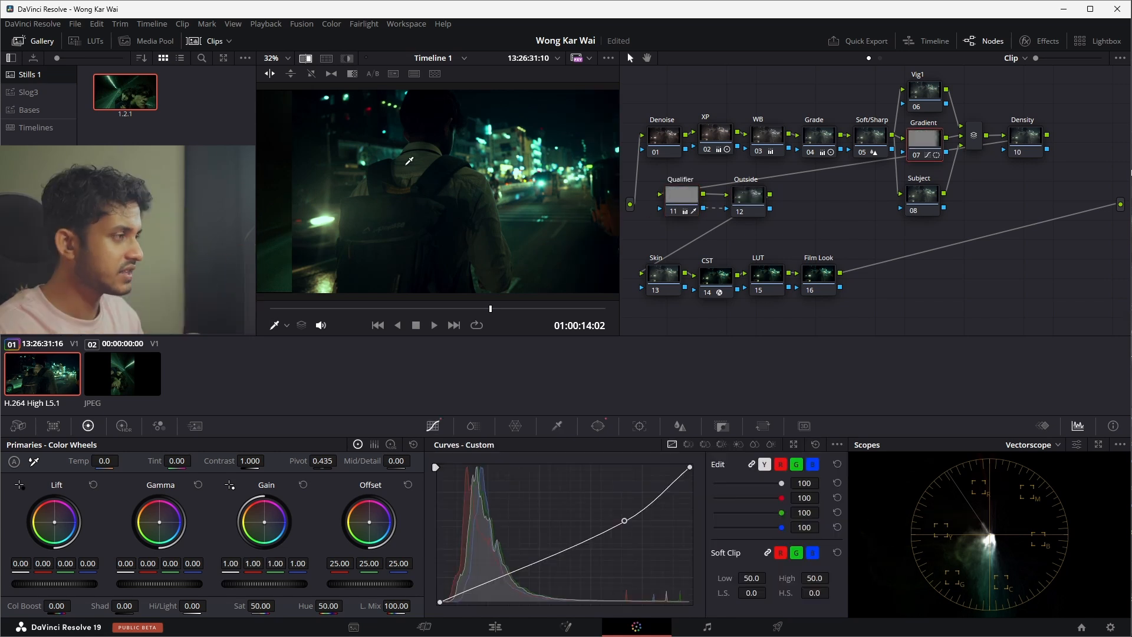
# Step: On the Subject node, add a circular window over the man, about 57.36 in size with an aspect of about 41.51
pyautogui.click(923, 100)
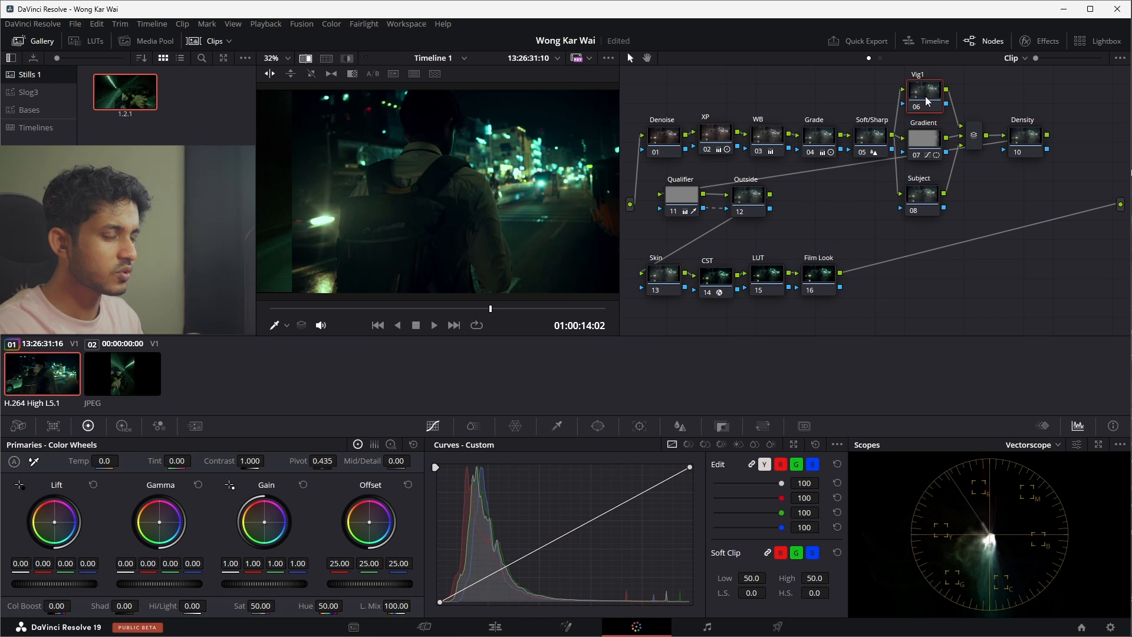
pyautogui.click(923, 200)
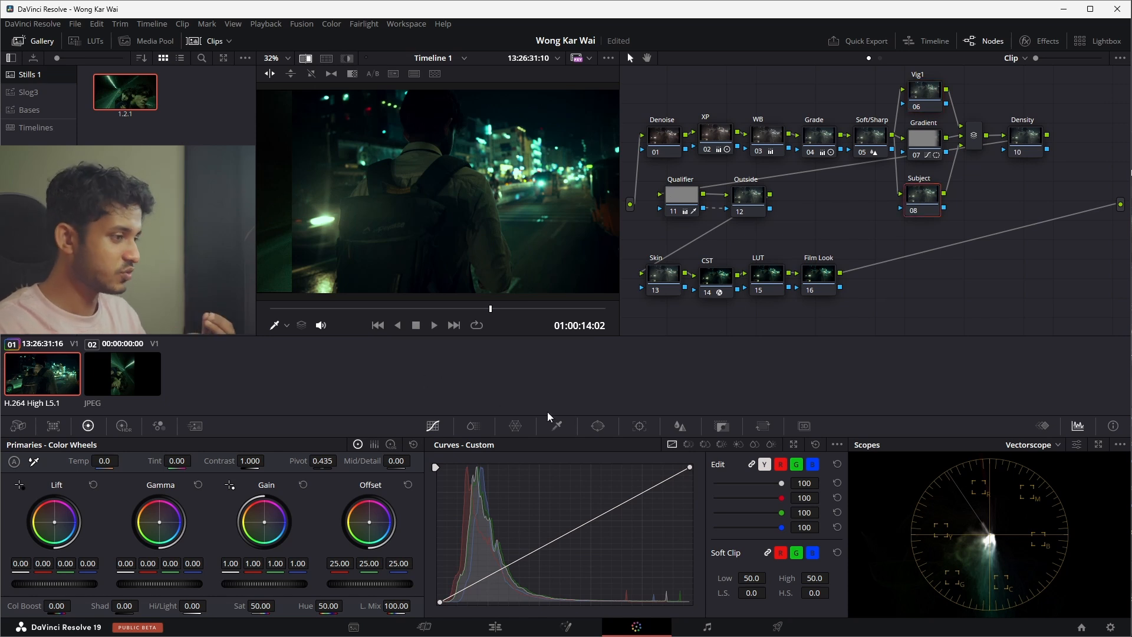
pyautogui.click(598, 427)
pyautogui.click(451, 505)
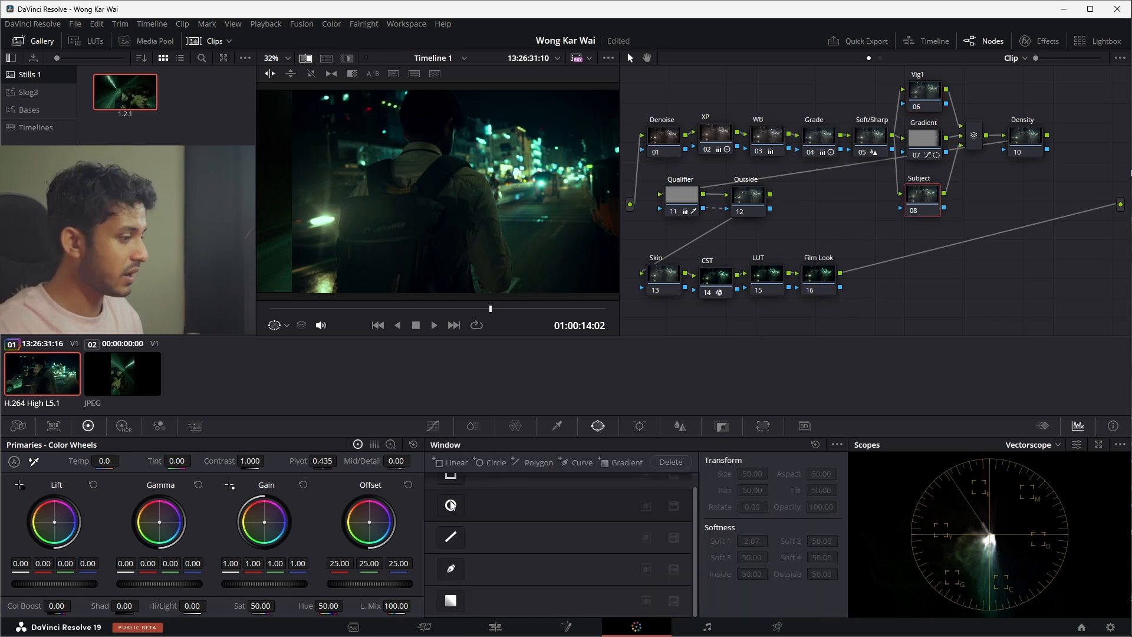
pyautogui.moveTo(439, 245); pyautogui.dragTo(439, 295)
pyautogui.moveTo(383, 192); pyautogui.dragTo(351, 197)
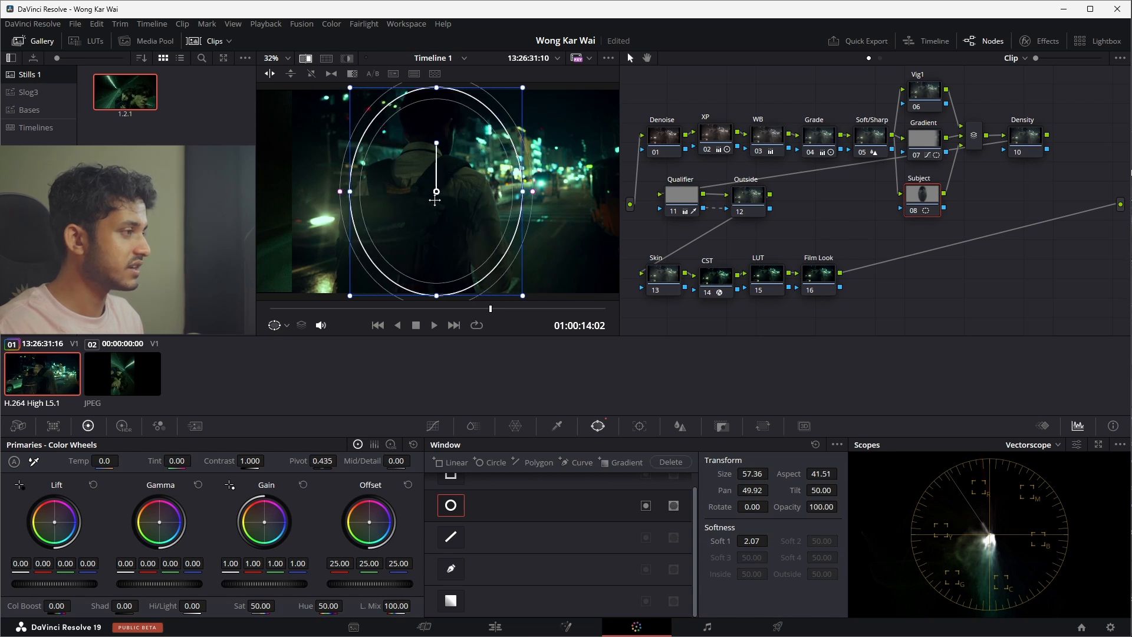
# Step: Reshape the Subject window around the man to size 59.93, aspect 31.16, pan 48.44 and tilt 48.57, and increase its softness
pyautogui.moveTo(439, 195); pyautogui.dragTo(415, 195)
pyautogui.moveTo(501, 193); pyautogui.dragTo(511, 192)
pyautogui.scroll(-2, 429, 240)
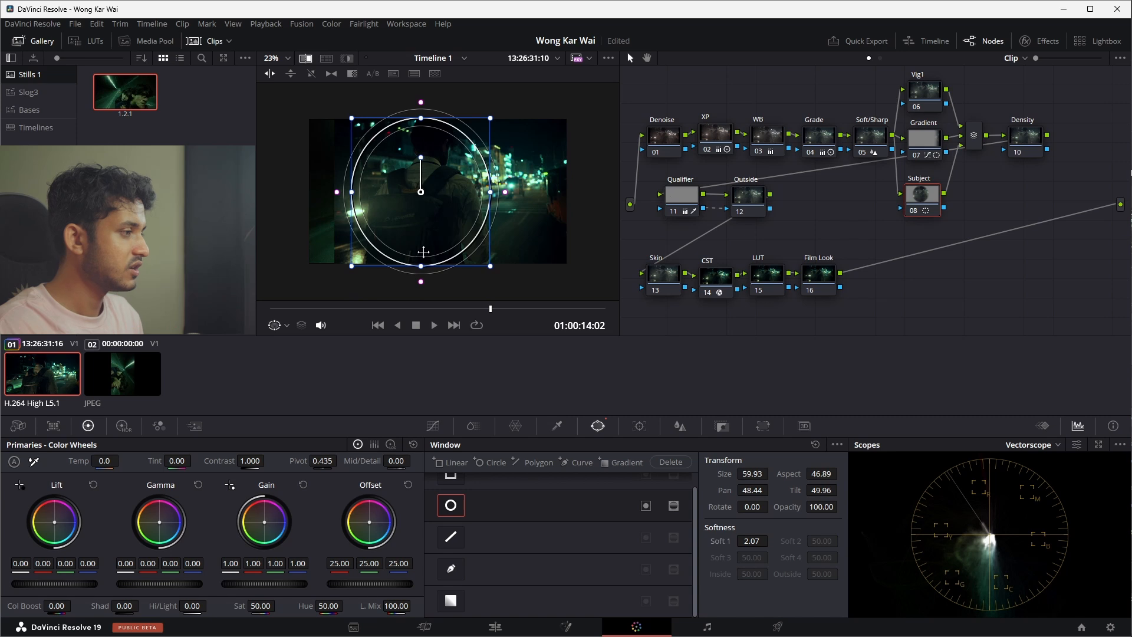
pyautogui.moveTo(421, 267); pyautogui.dragTo(423, 303)
pyautogui.moveTo(426, 235); pyautogui.dragTo(426, 250)
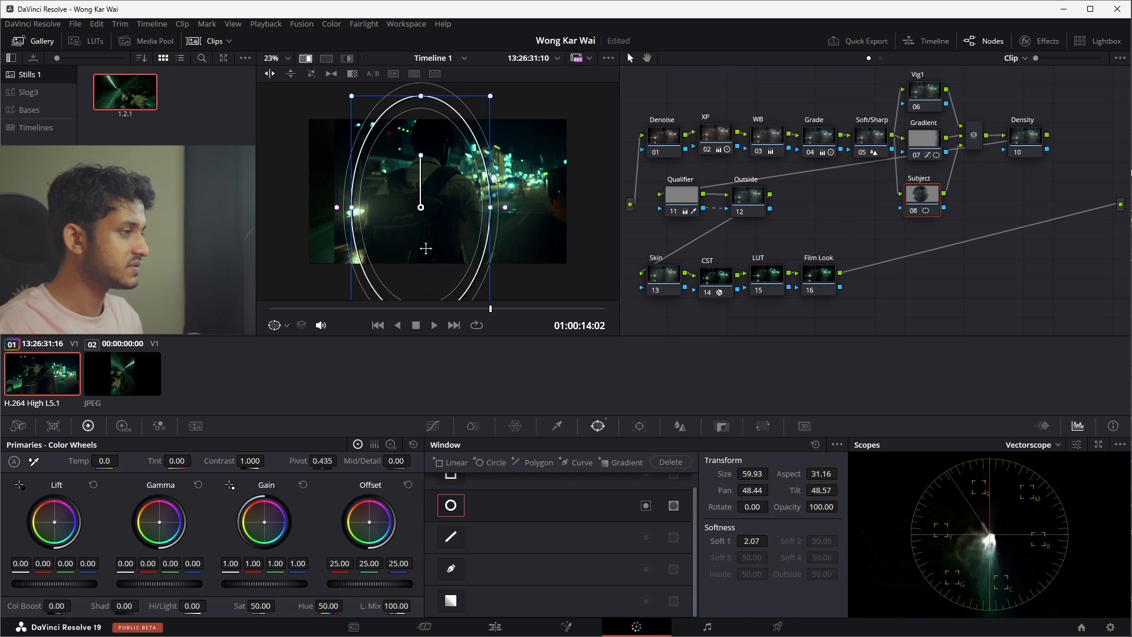
pyautogui.moveTo(752, 541); pyautogui.dragTo(837, 540)
# Step: Raise the Subject node's gamma to 0.02 and gain to 1.01, and save the project
pyautogui.click(432, 426)
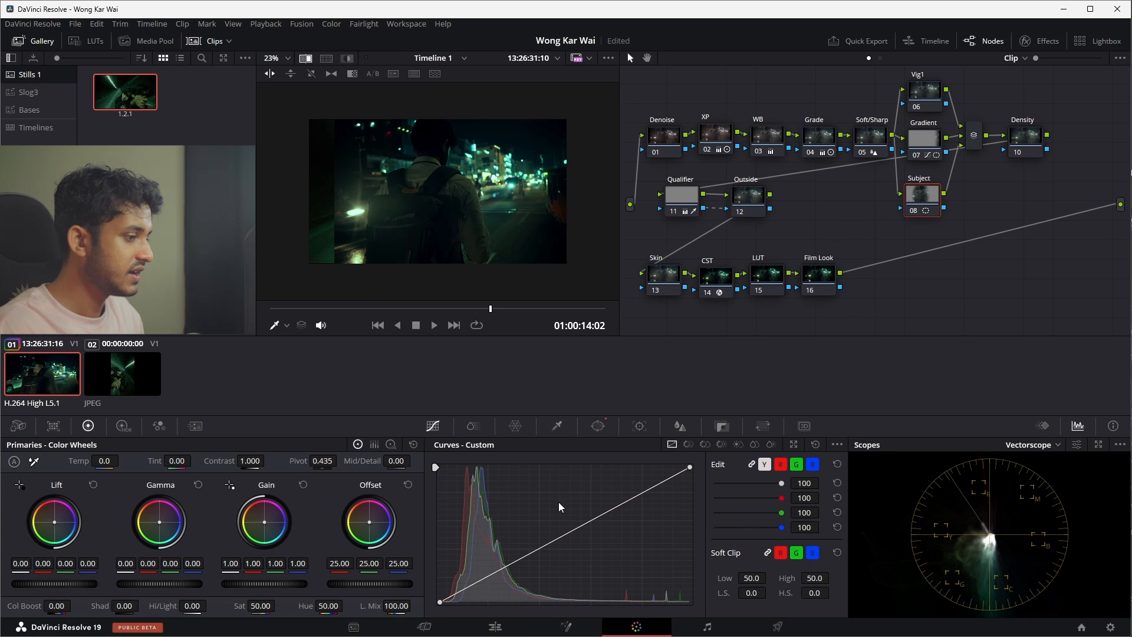
pyautogui.moveTo(169, 582); pyautogui.dragTo(181, 582)
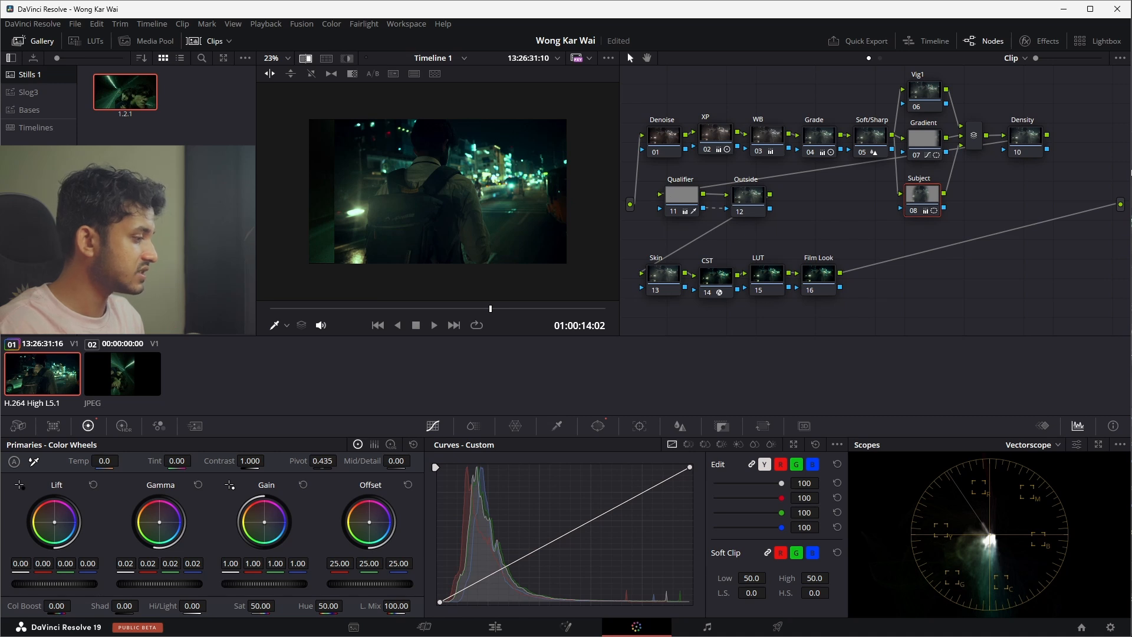
pyautogui.moveTo(260, 583); pyautogui.dragTo(265, 583)
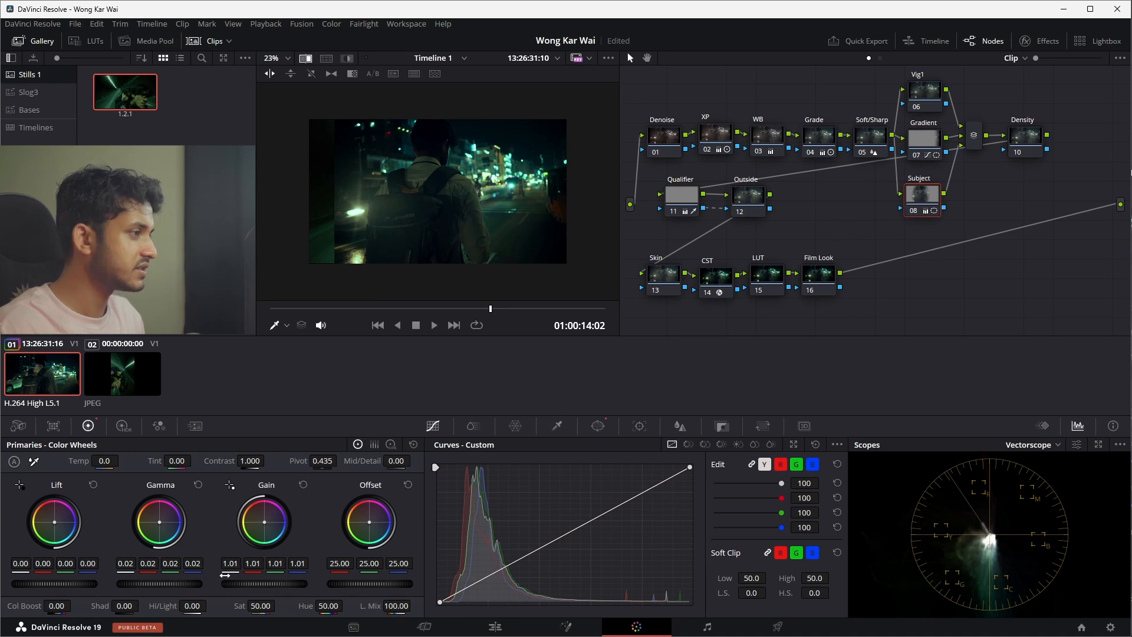
pyautogui.scroll(2, 589, 197)
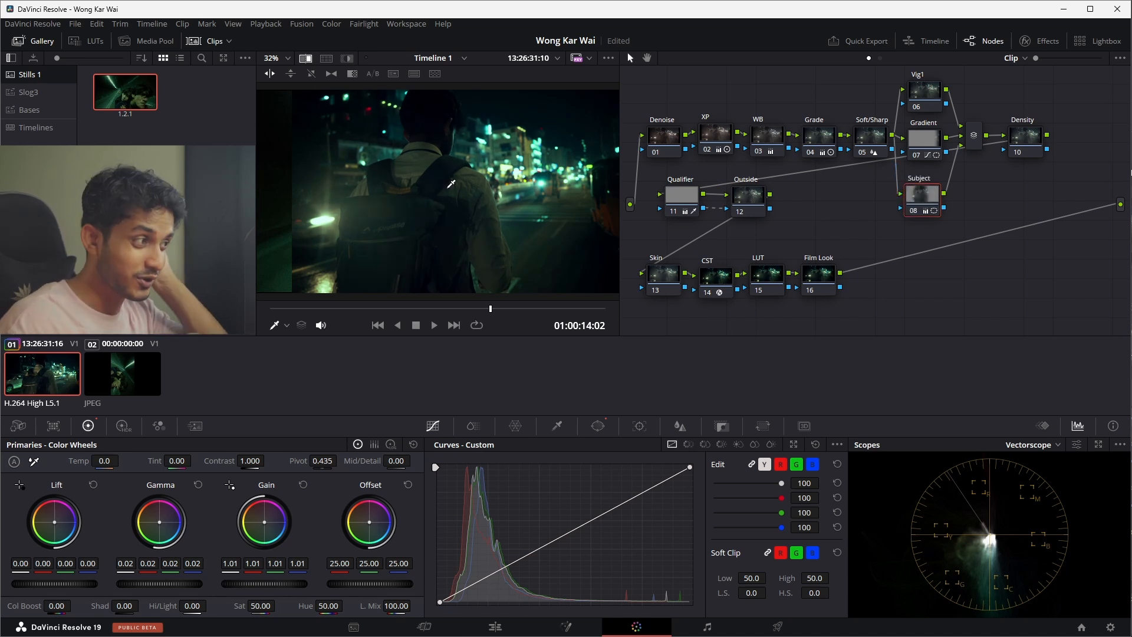
pyautogui.hotkey('ctrl', 's')
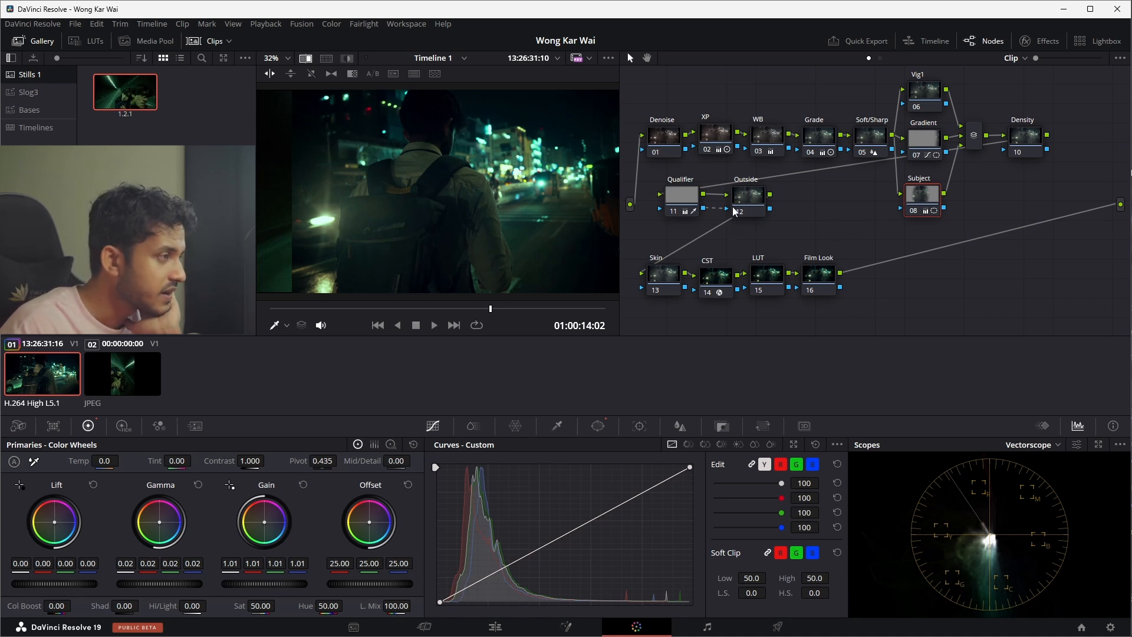
# Step: In the Grade node's Color Warper, shift the outermost yellow point toward green to hue 0.80 and saturation 1.10, checking against the reference still
pyautogui.click(689, 208)
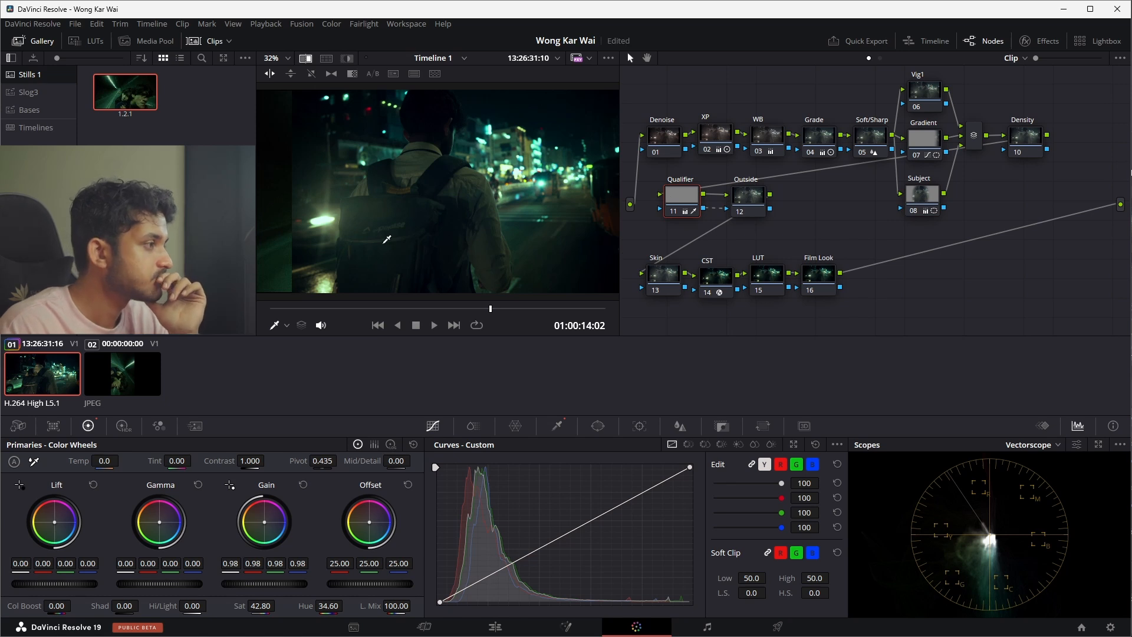
pyautogui.click(306, 58)
pyautogui.click(306, 58)
pyautogui.moveTo(302, 125); pyautogui.dragTo(456, 161)
pyautogui.moveTo(579, 204); pyautogui.dragTo(287, 187)
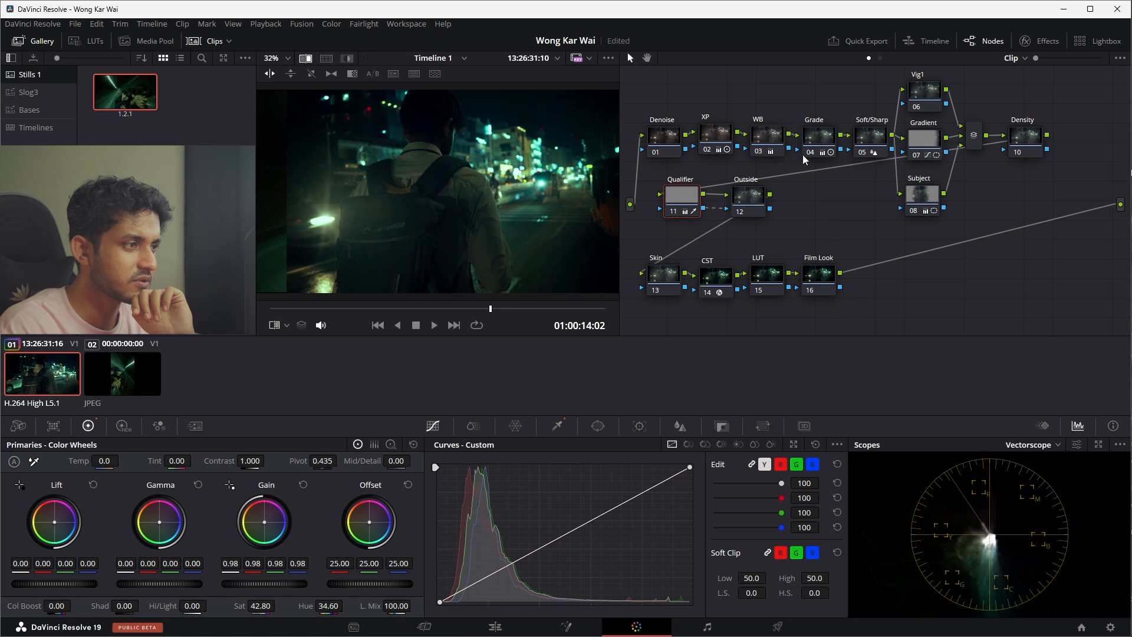
pyautogui.click(820, 137)
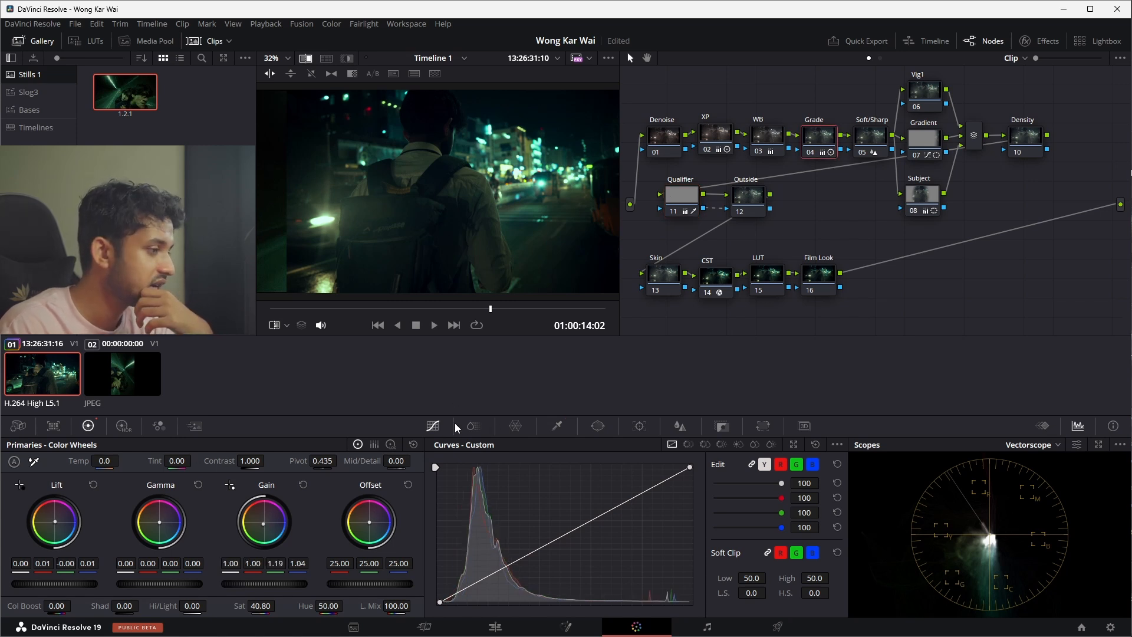
pyautogui.click(515, 425)
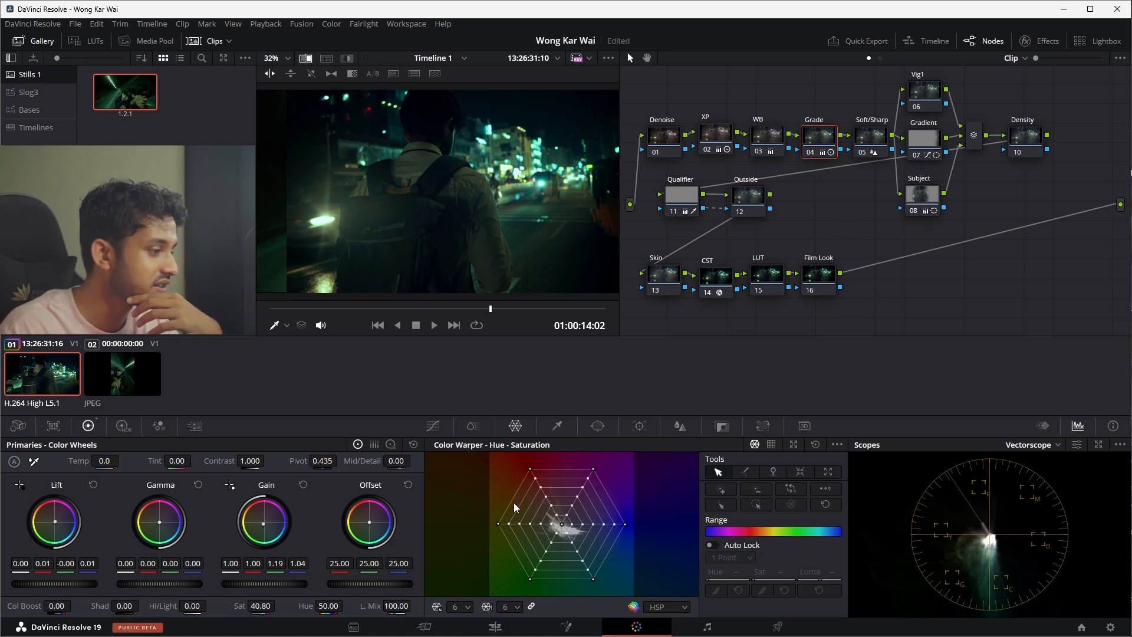
pyautogui.moveTo(498, 522)
pyautogui.mouseDown()
pyautogui.moveTo(497, 546)
pyautogui.moveTo(503, 538)
pyautogui.mouseUp()
pyautogui.moveTo(548, 180); pyautogui.dragTo(519, 184)
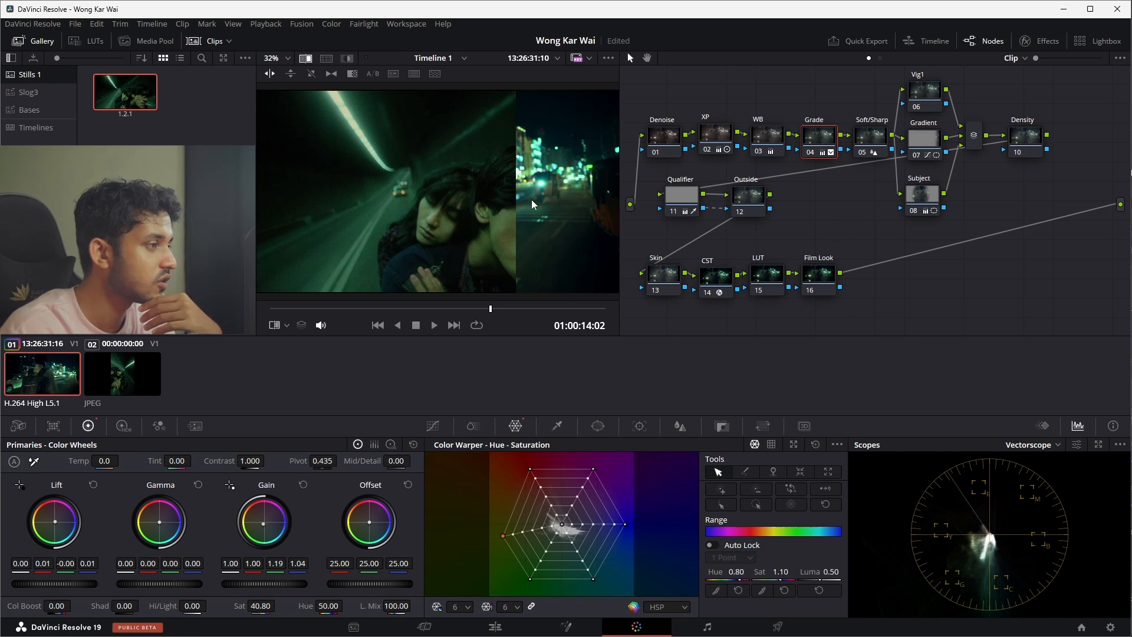
pyautogui.moveTo(516, 192); pyautogui.dragTo(276, 184)
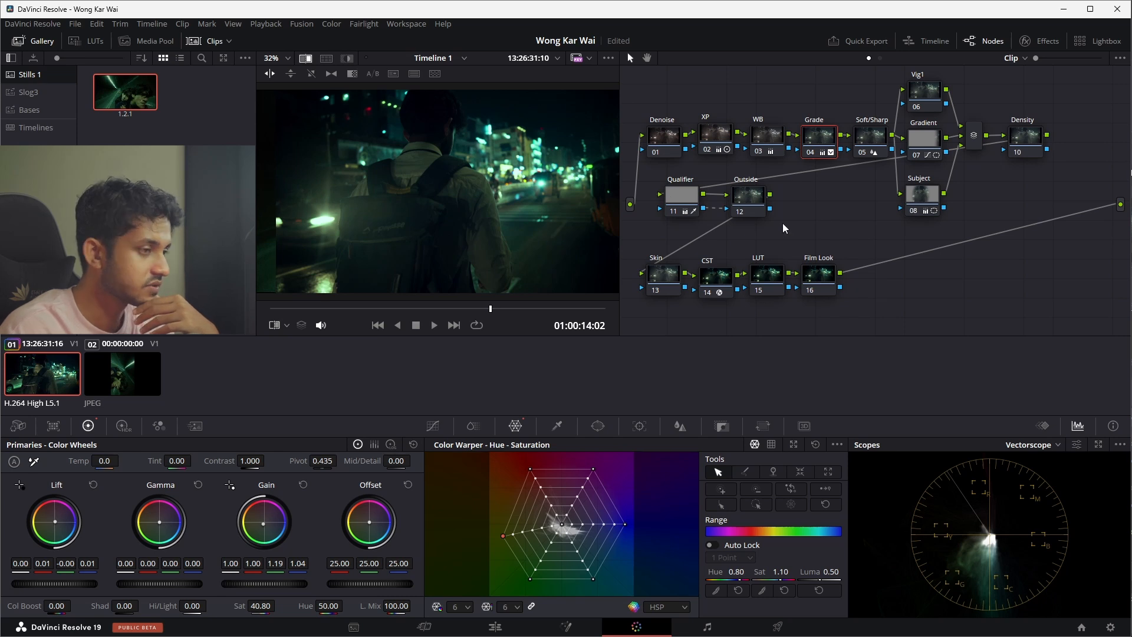
# Step: Try to rename the Film Look node as Glow
pyautogui.click(814, 275)
pyautogui.rightClick(814, 275)
pyautogui.click(846, 302)
pyautogui.write('Glow')
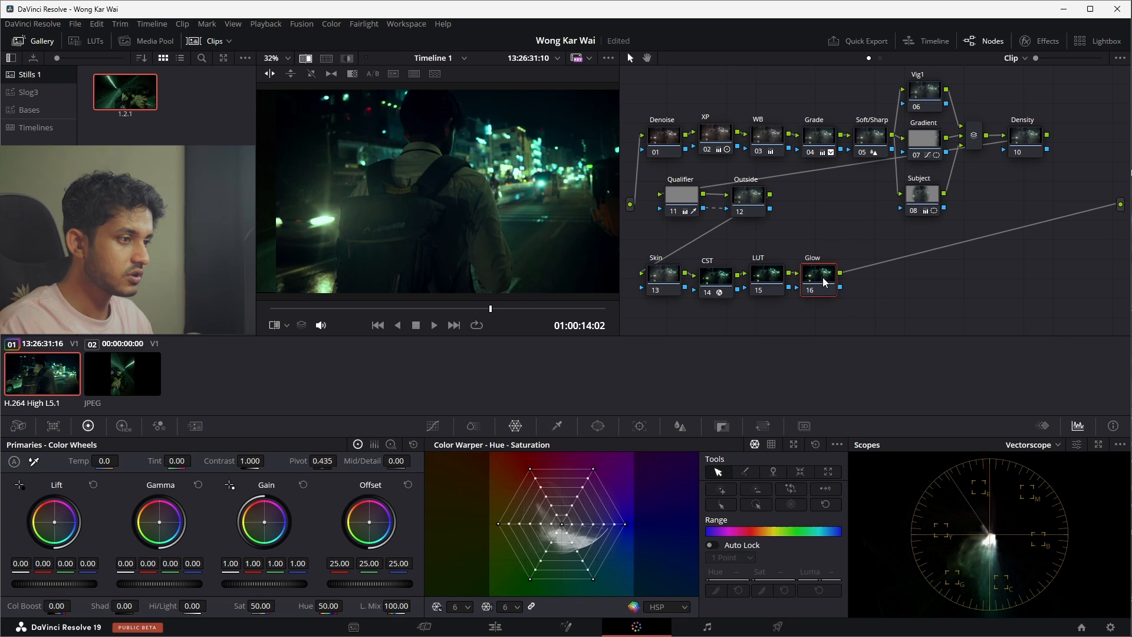
# Step: Apply the Resolve FX Glow effect to the Film Look node and compare the image with it off and on
pyautogui.click(1039, 41)
pyautogui.click(1002, 80)
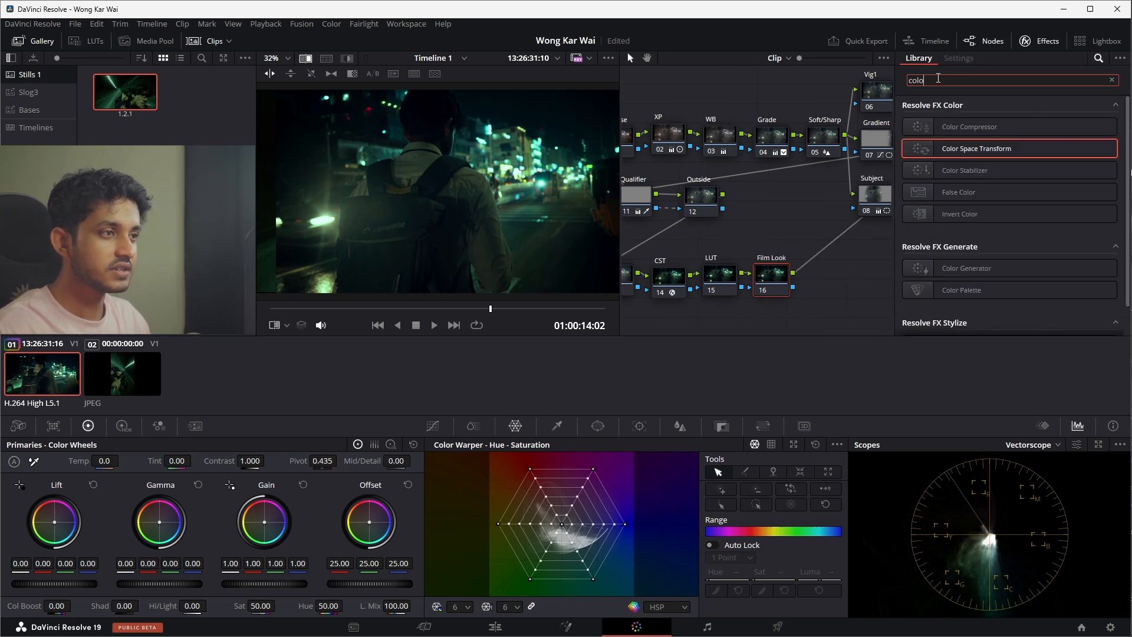
pyautogui.write('glow')
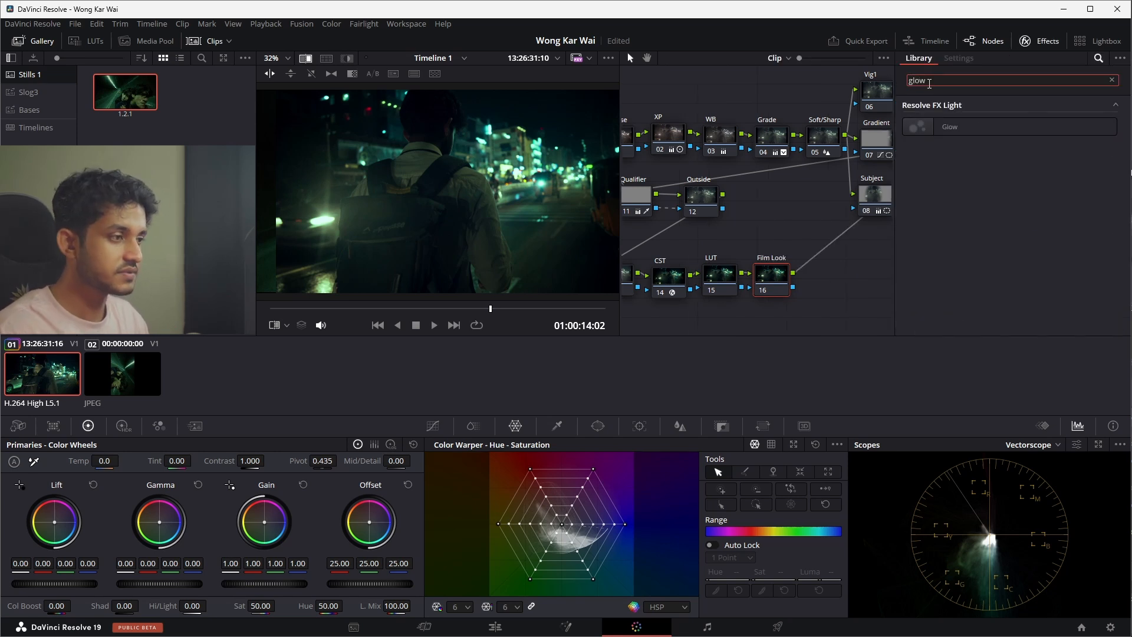
pyautogui.moveTo(956, 127); pyautogui.dragTo(773, 274)
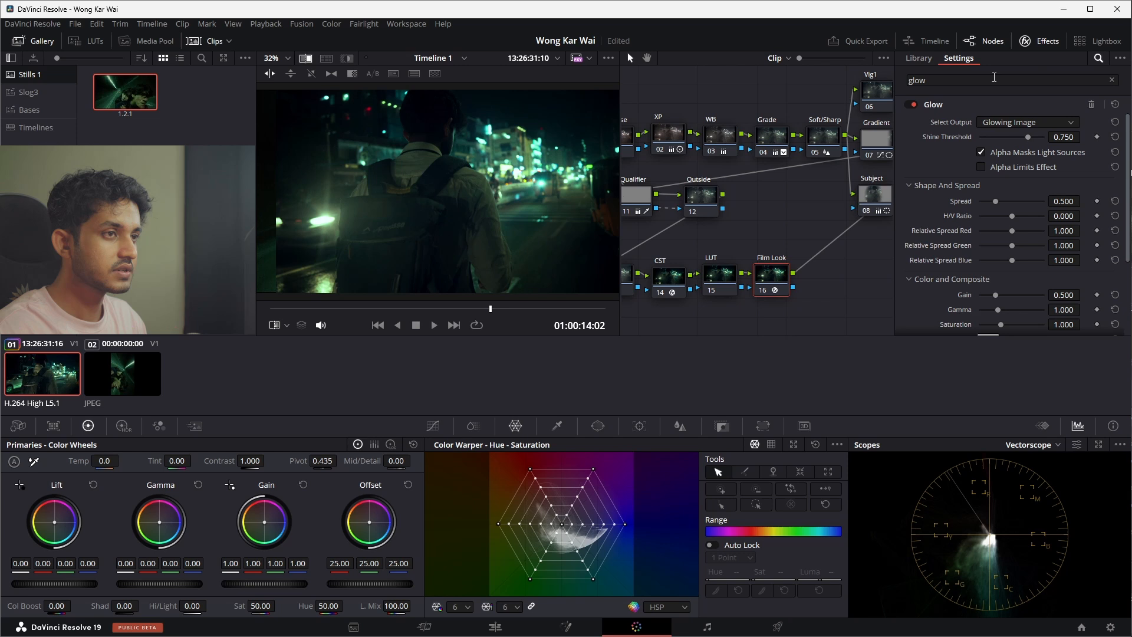
pyautogui.click(914, 105)
pyautogui.click(914, 105)
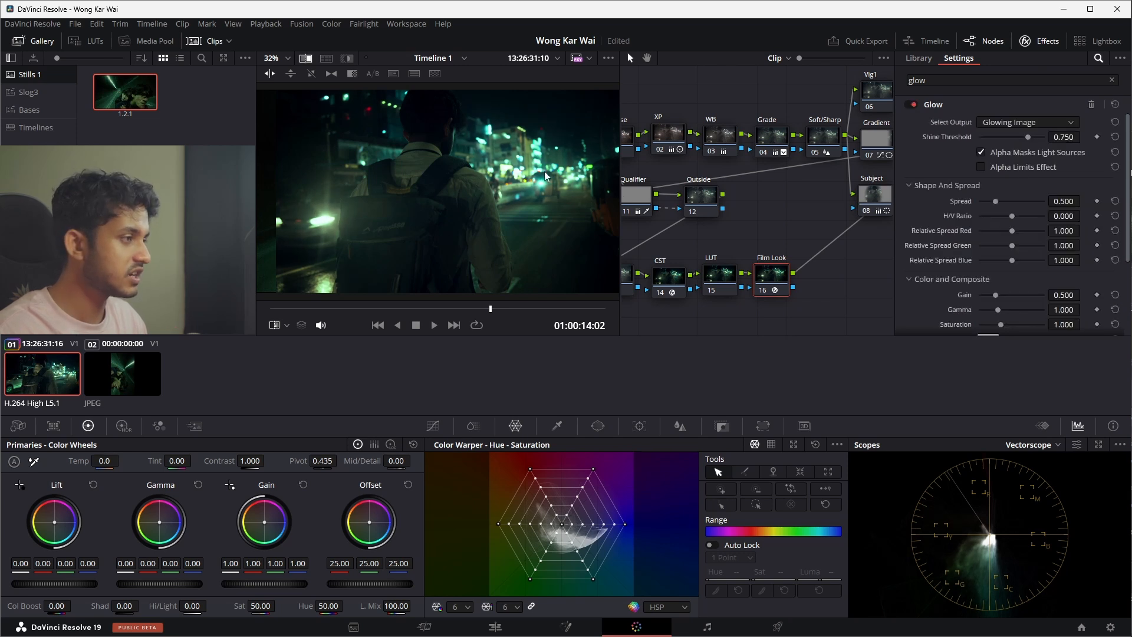
pyautogui.click(913, 104)
pyautogui.click(913, 104)
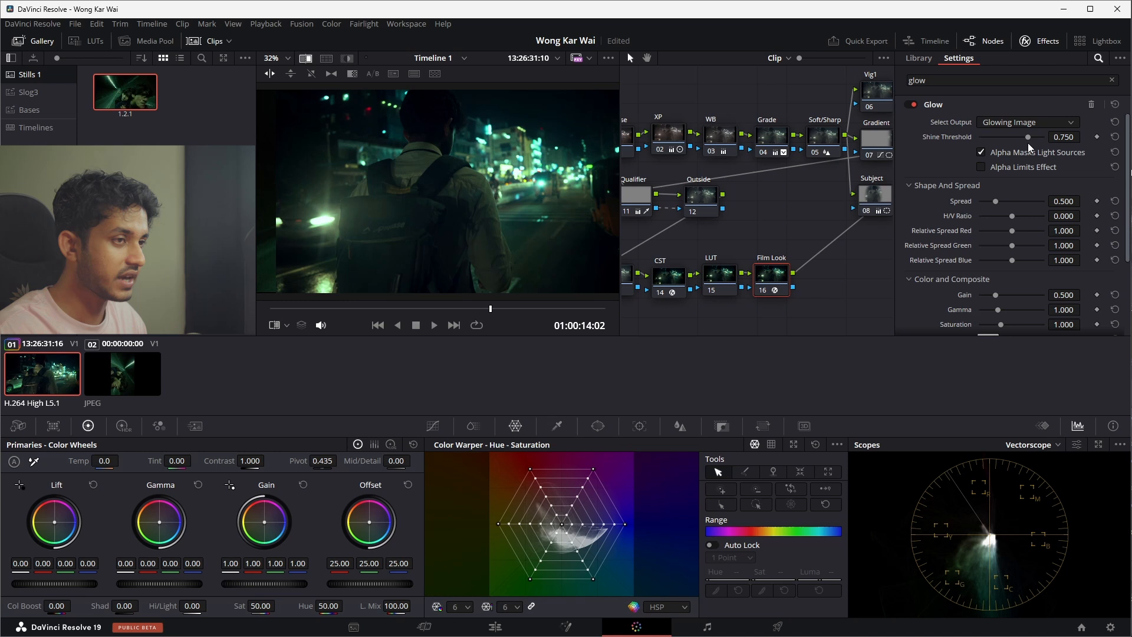
# Step: Set the Glow effect's shine threshold to 0.789 and compare the image with the effect off and on
pyautogui.moveTo(1030, 140); pyautogui.dragTo(1040, 143)
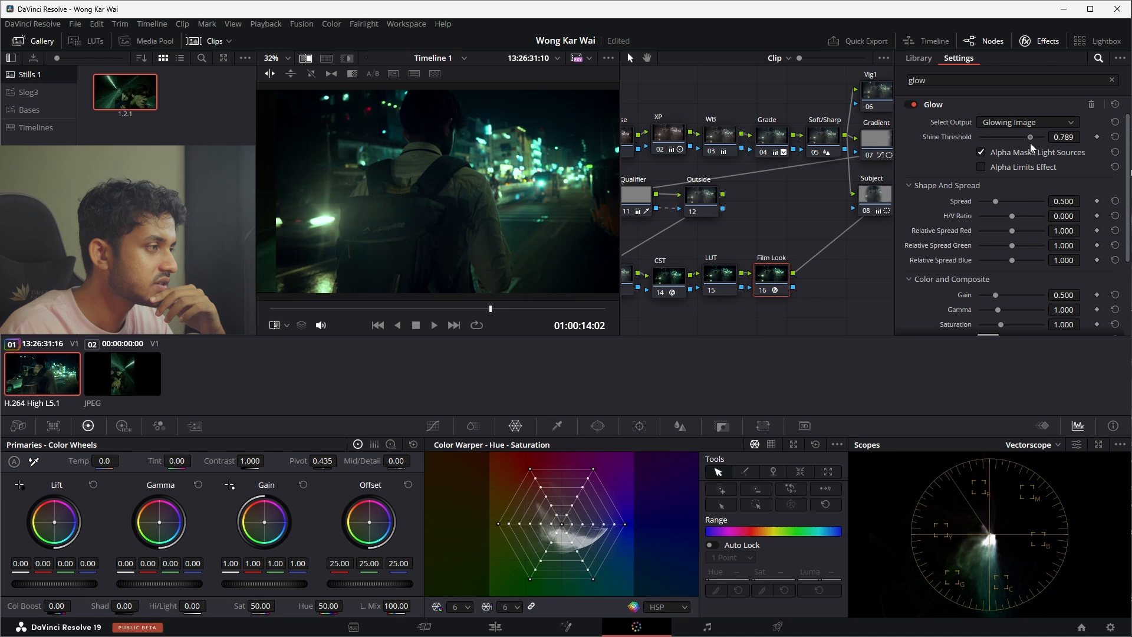
pyautogui.scroll(-3, 1032, 143)
pyautogui.click(913, 105)
pyautogui.click(913, 104)
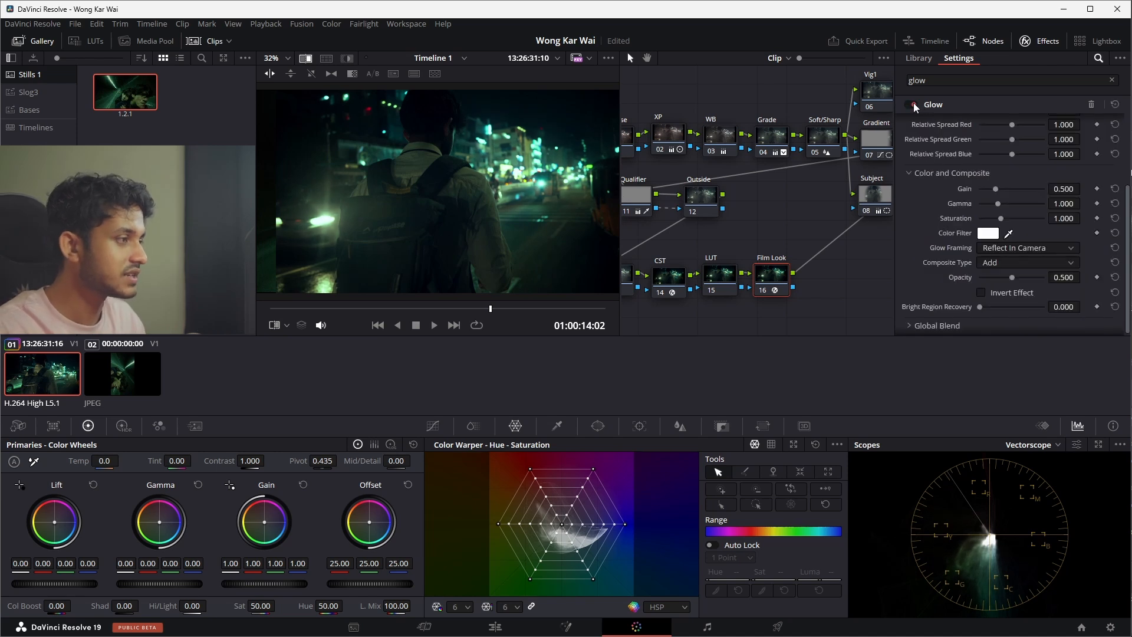
pyautogui.click(914, 105)
pyautogui.click(914, 105)
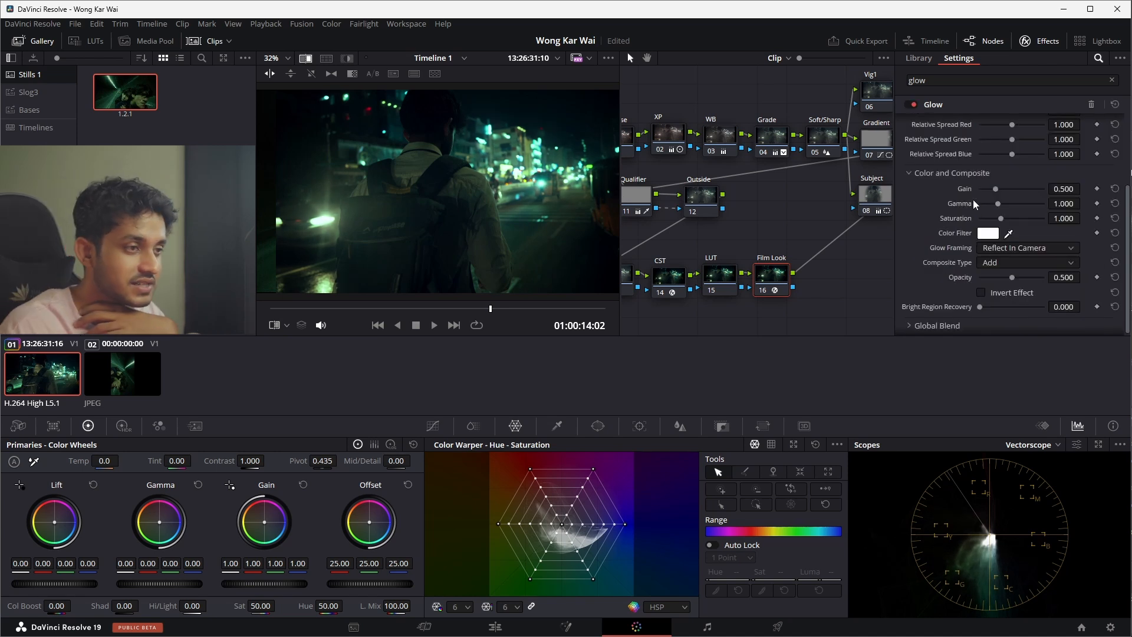
# Step: Set the Glow effect's spread to 0.183 and its shine threshold to 0.743, checking the image with the effect off and on
pyautogui.scroll(1, 973, 201)
pyautogui.moveTo(993, 129); pyautogui.dragTo(985, 129)
pyautogui.click(913, 104)
pyautogui.click(912, 103)
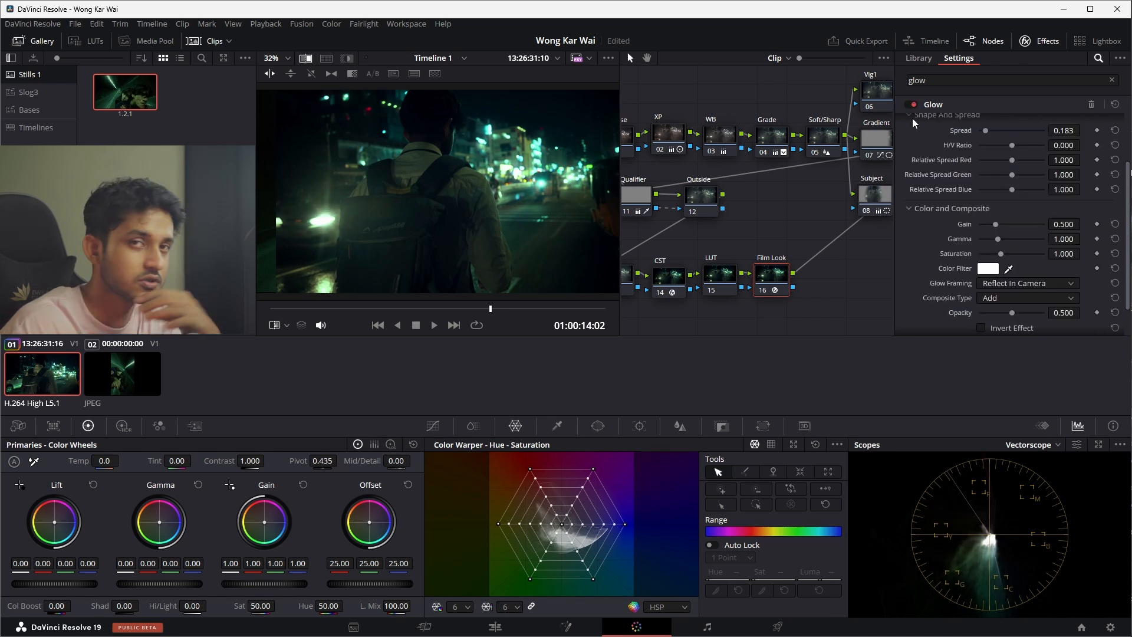
pyautogui.scroll(2, 1010, 136)
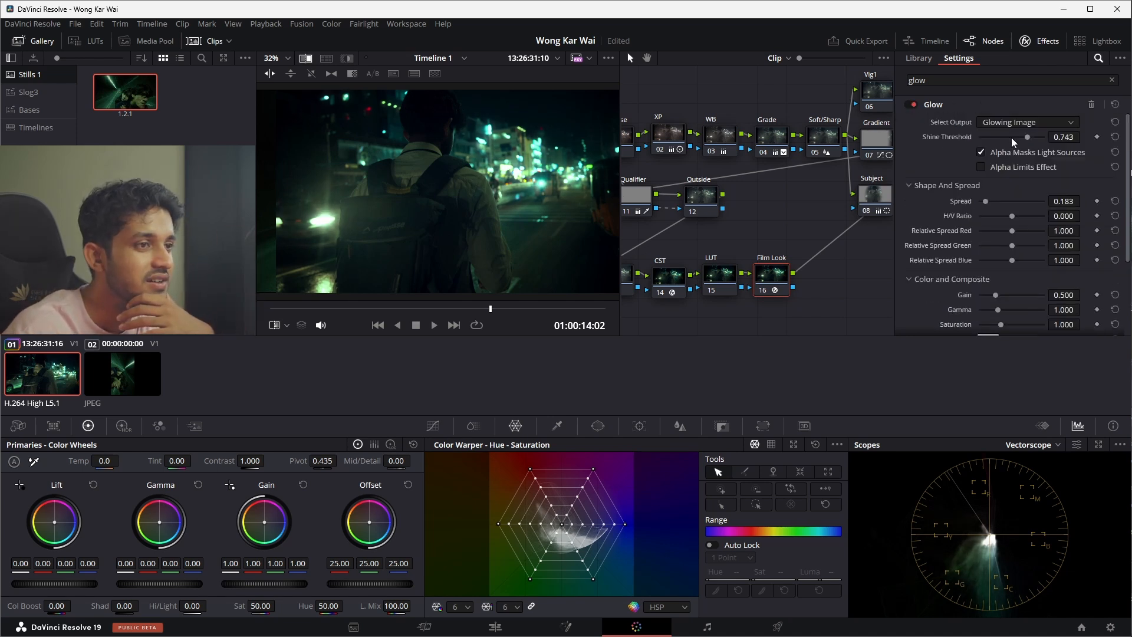
pyautogui.scroll(-2, 1000, 213)
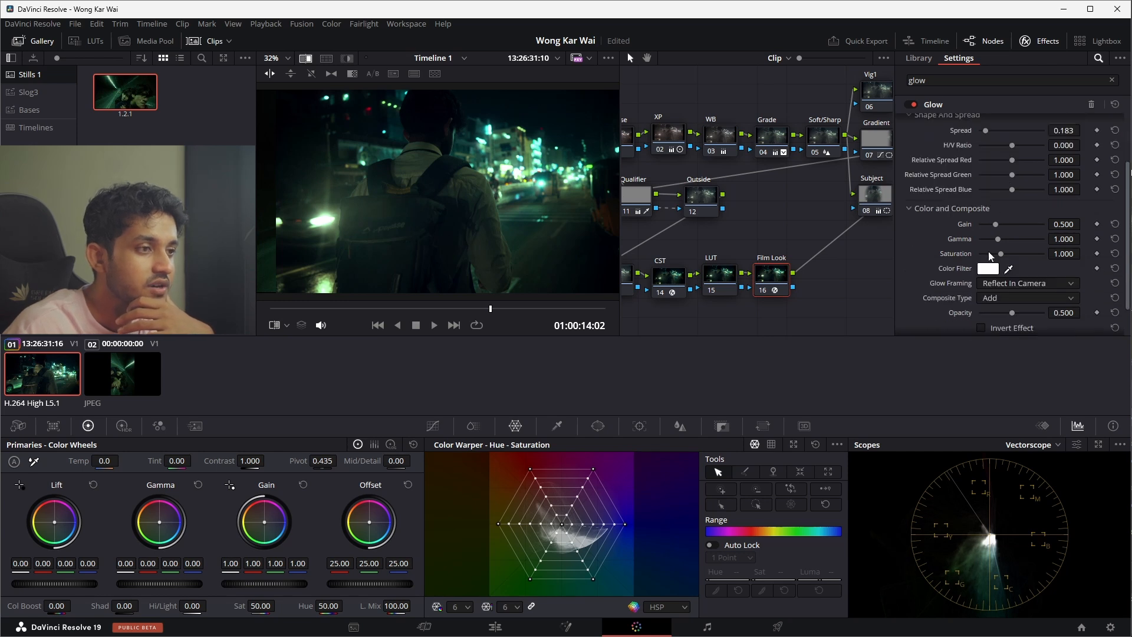
# Step: Adjust the Glow effect's gain in its color and composite settings
pyautogui.moveTo(993, 226); pyautogui.dragTo(1013, 277)
pyautogui.scroll(-1, 996, 280)
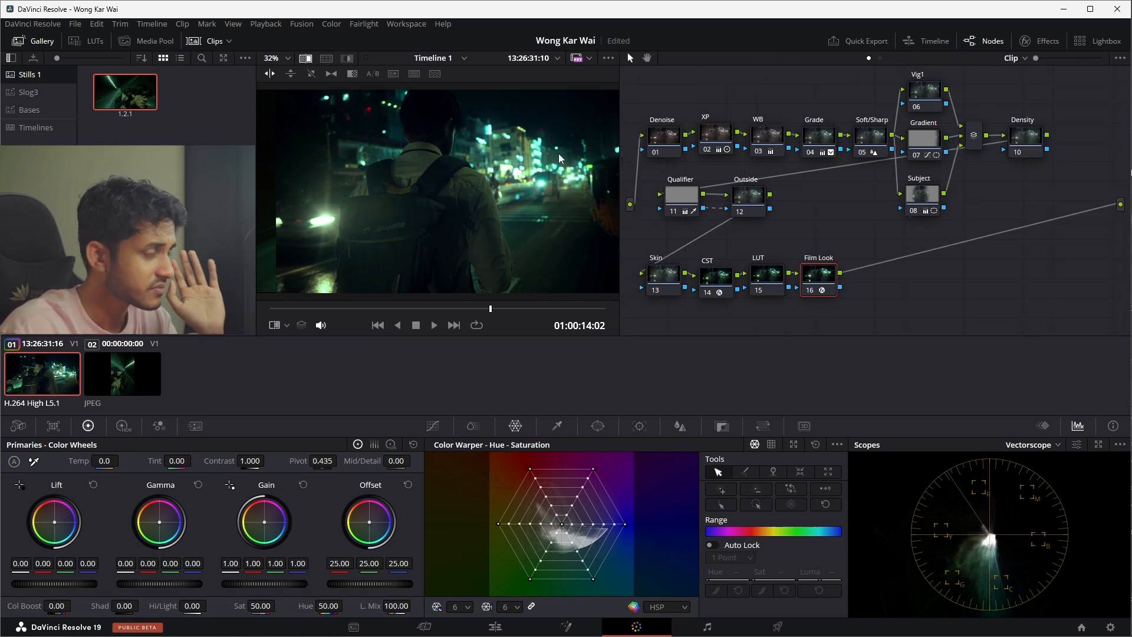
# Step: Desaturate the brightest tones on the Grade node's Lum Vs Sat curve, with control points at input luminance 0.71 and 0.77, the latter at saturation 0.04
pyautogui.moveTo(816, 138)
pyautogui.click(815, 138)
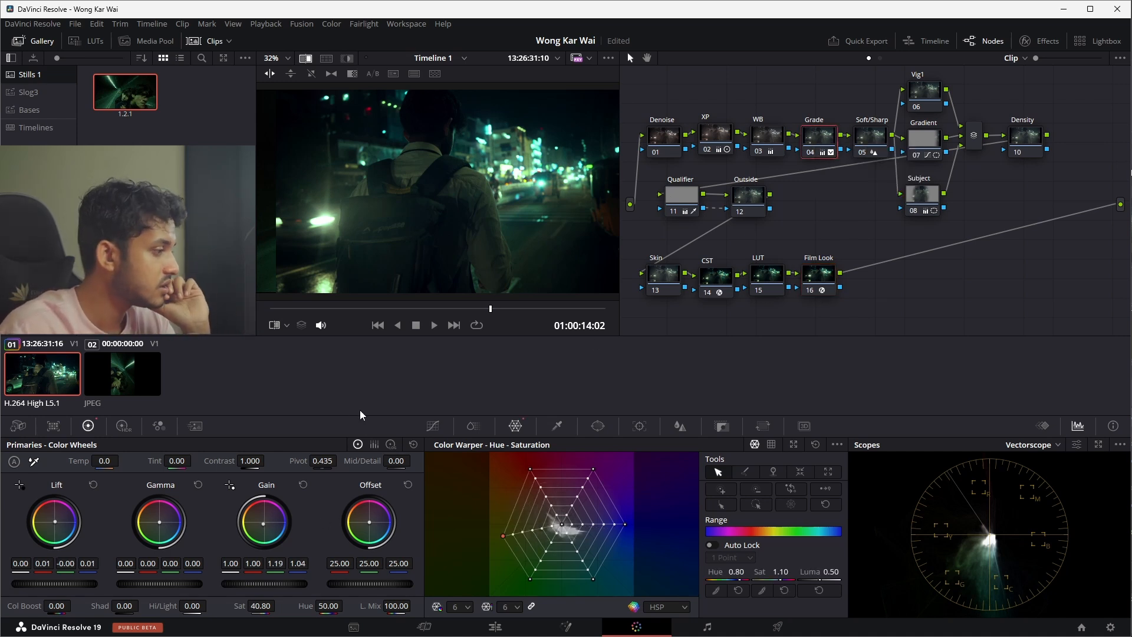
pyautogui.click(433, 426)
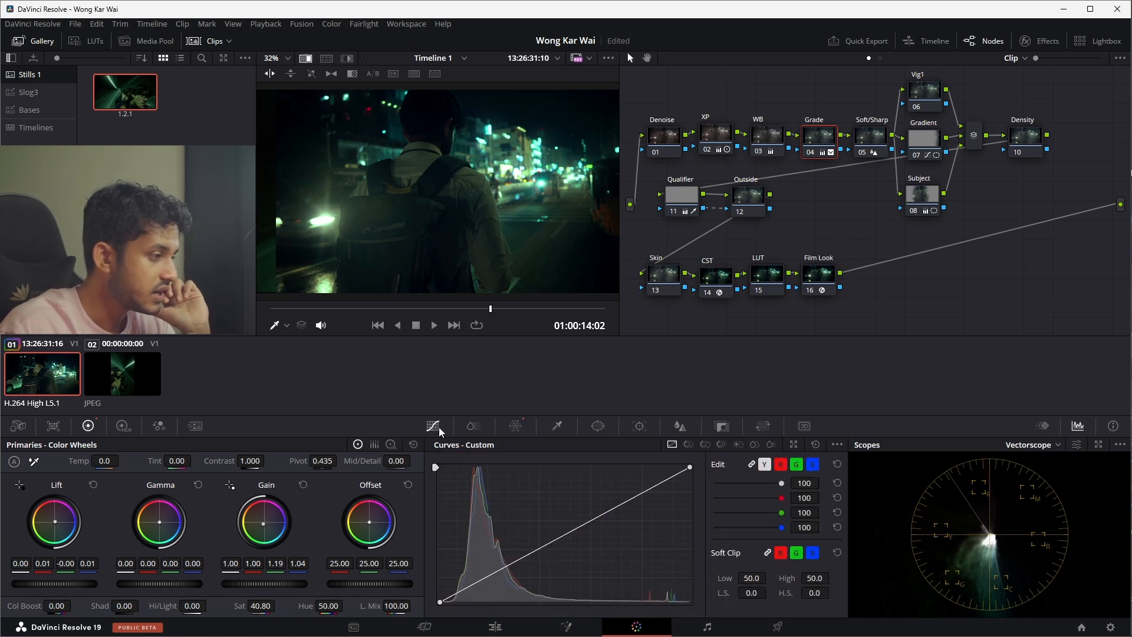
pyautogui.click(738, 444)
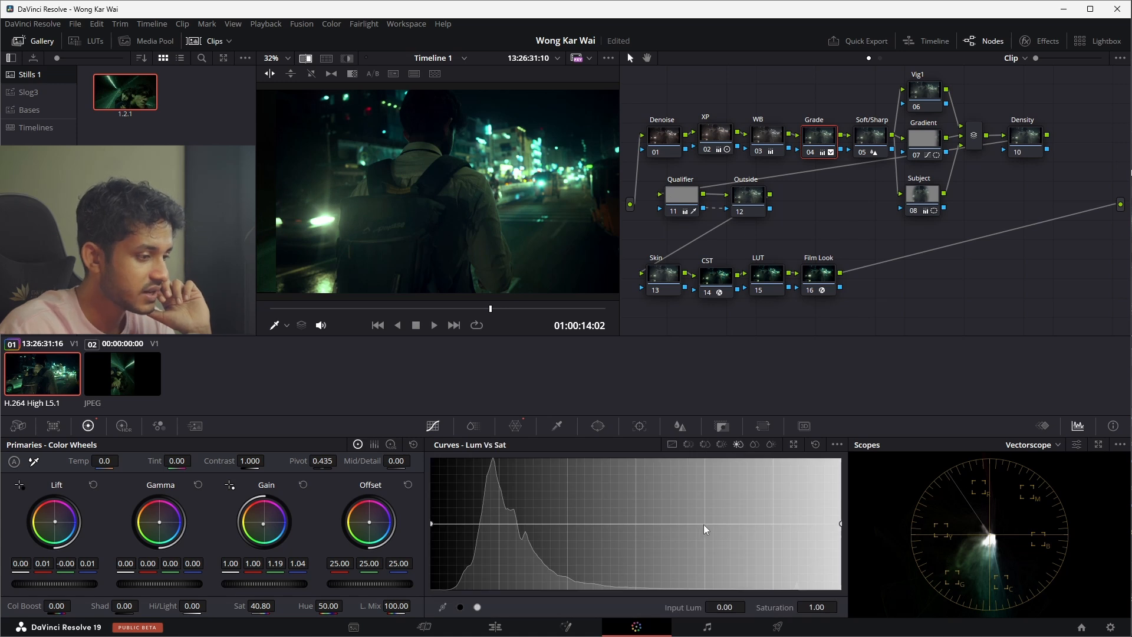
pyautogui.click(722, 525)
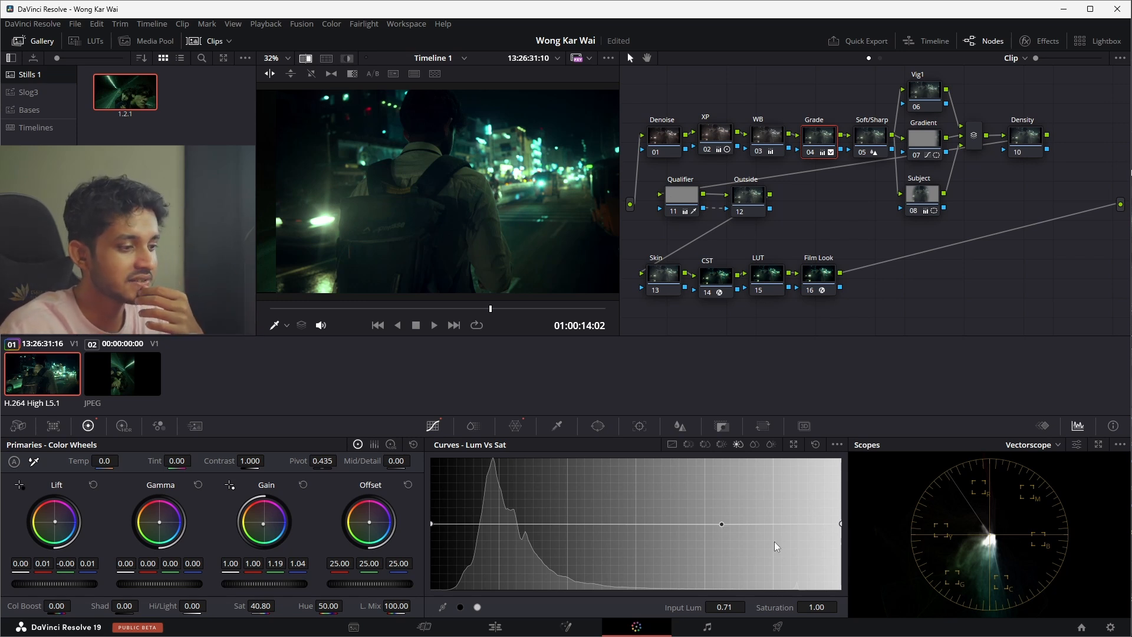
pyautogui.click(840, 525)
pyautogui.moveTo(840, 524); pyautogui.dragTo(849, 605)
pyautogui.moveTo(788, 555); pyautogui.dragTo(747, 587)
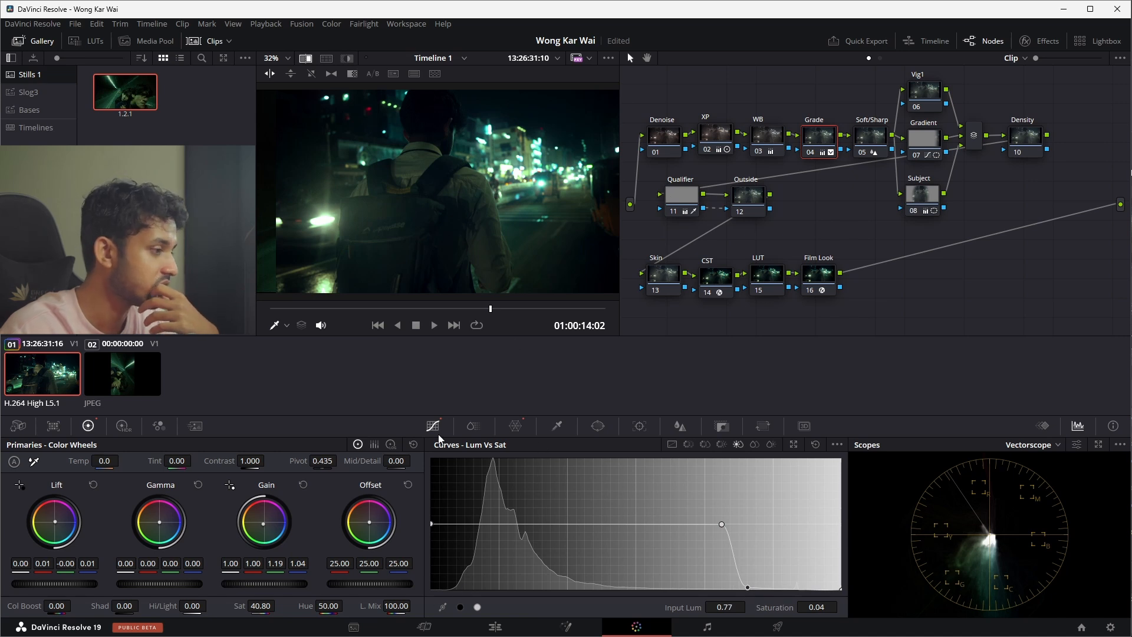
# Step: Tint the Grade node's log highlights toward magenta, with red at 0.56, green at -0.22 and blue at 0.57
pyautogui.click(390, 444)
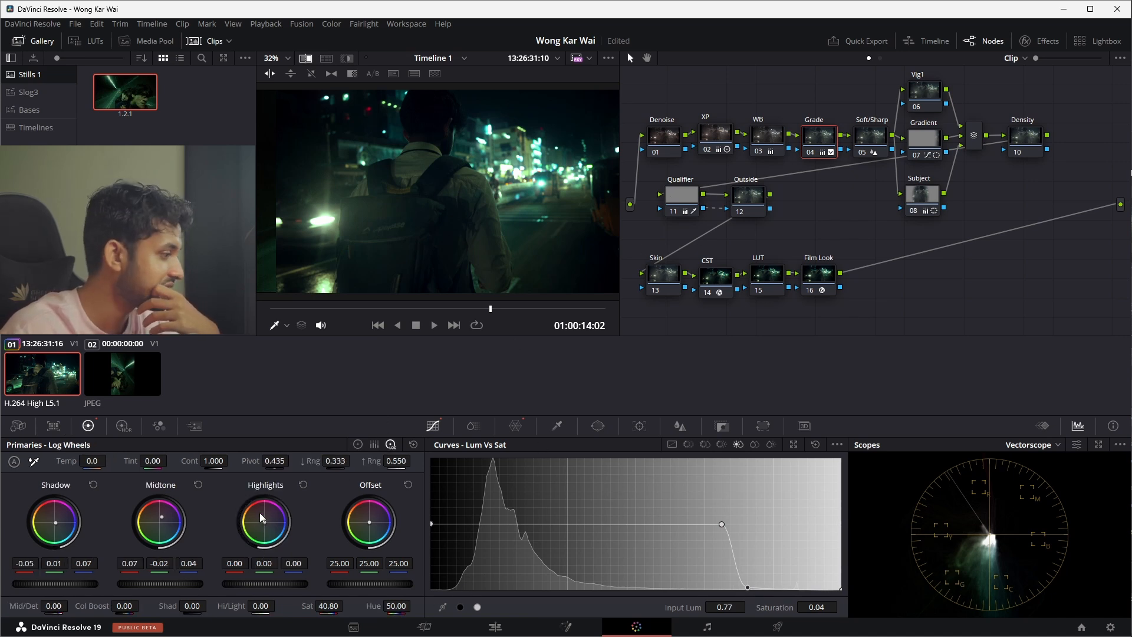
pyautogui.moveTo(265, 520)
pyautogui.mouseDown()
pyautogui.moveTo(256, 529)
pyautogui.moveTo(267, 520)
pyautogui.mouseUp()
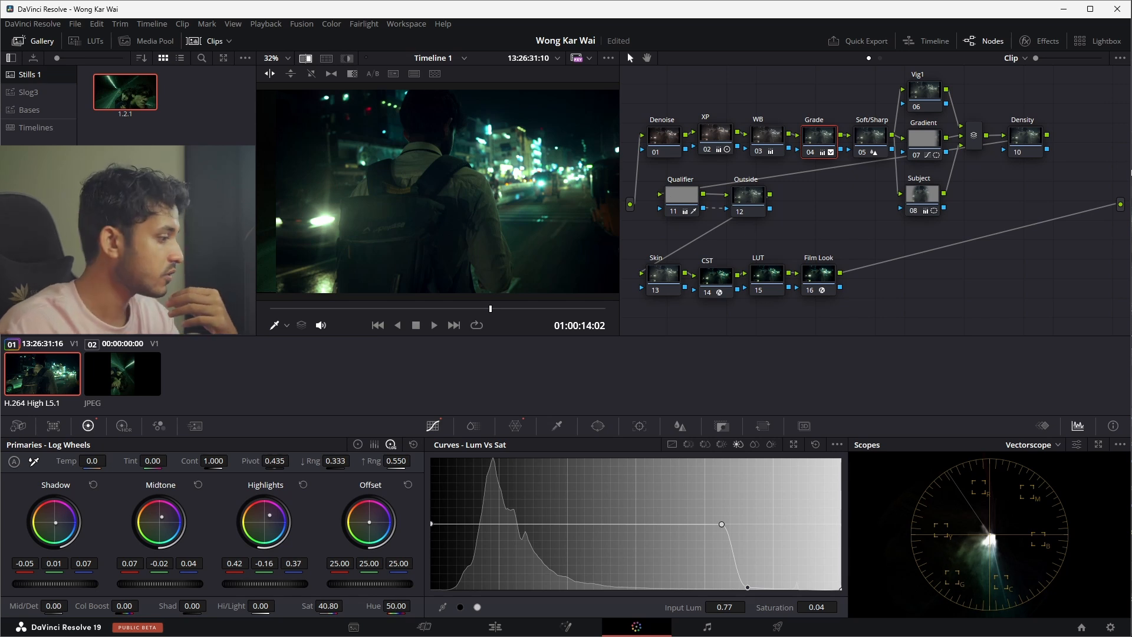
pyautogui.moveTo(269, 514)
pyautogui.mouseDown()
pyautogui.moveTo(288, 523)
pyautogui.moveTo(268, 525)
pyautogui.mouseUp()
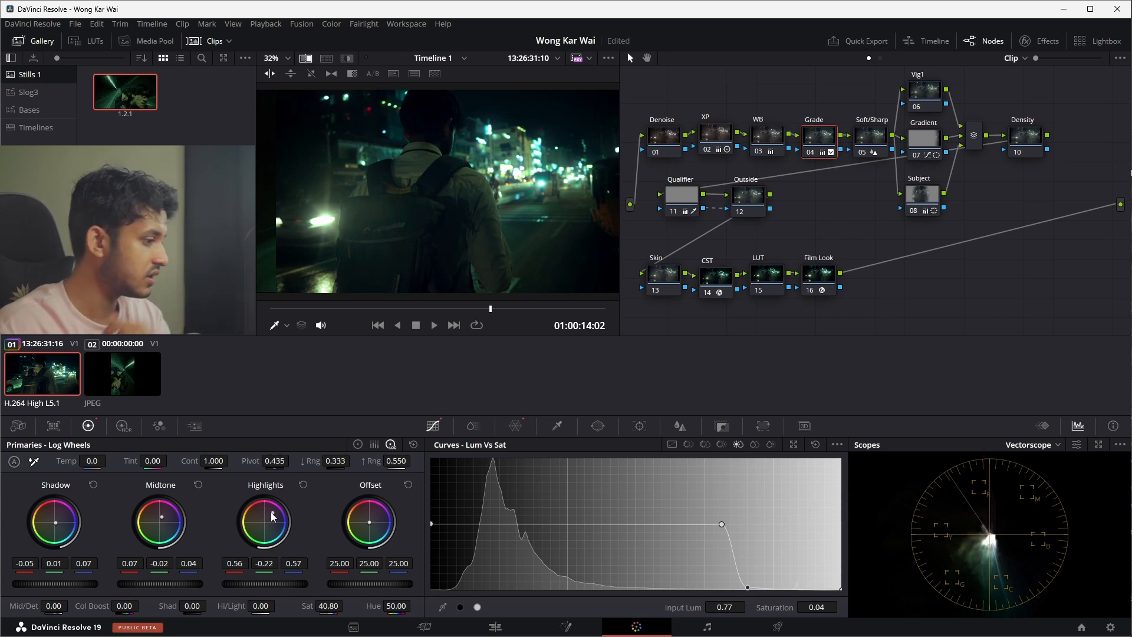
# Step: Pull the LUT node out of its row and rename it Grain
pyautogui.moveTo(749, 197); pyautogui.dragTo(753, 195)
pyautogui.moveTo(767, 276)
pyautogui.mouseDown()
pyautogui.moveTo(823, 286)
pyautogui.moveTo(771, 266)
pyautogui.mouseUp()
pyautogui.click(774, 281)
pyautogui.rightClick(766, 260)
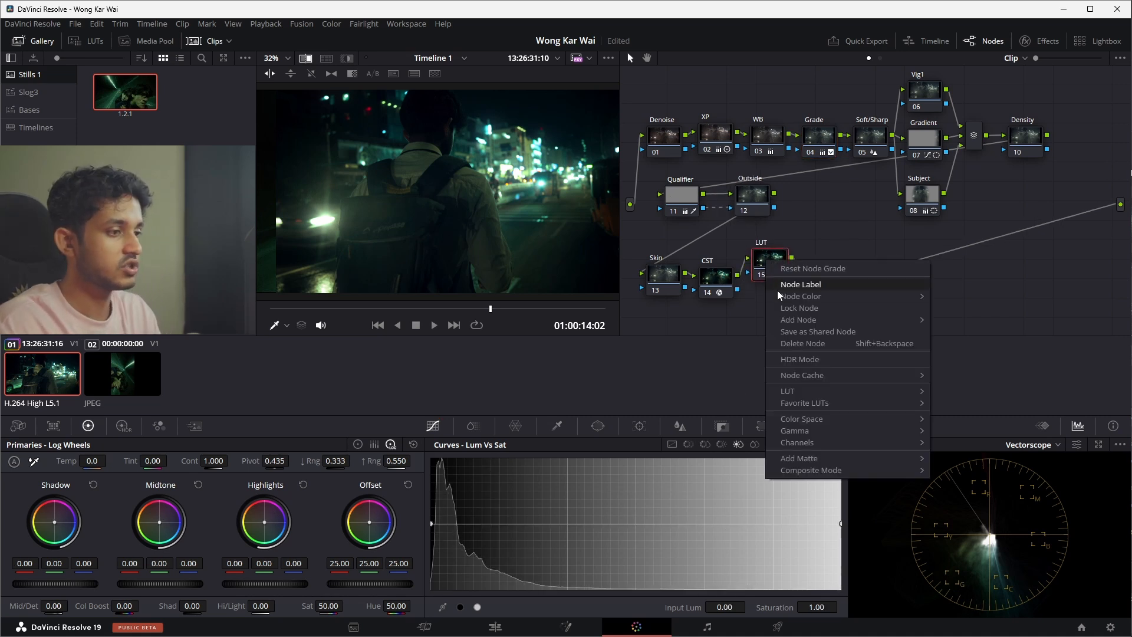
pyautogui.click(814, 286)
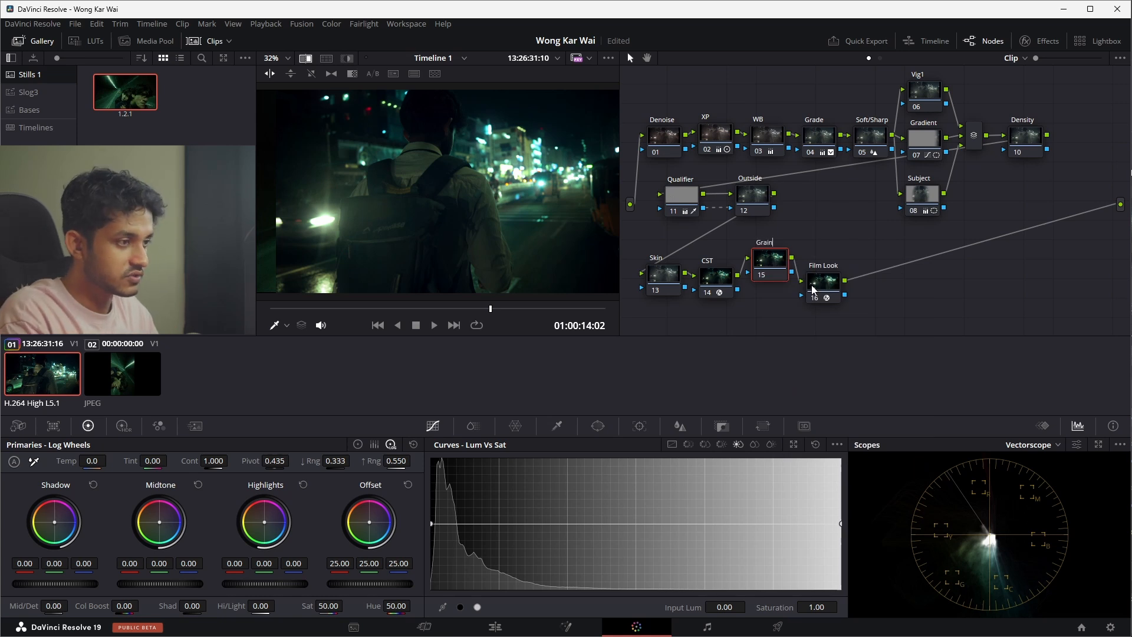
pyautogui.rightClick(694, 156)
pyautogui.click(843, 214)
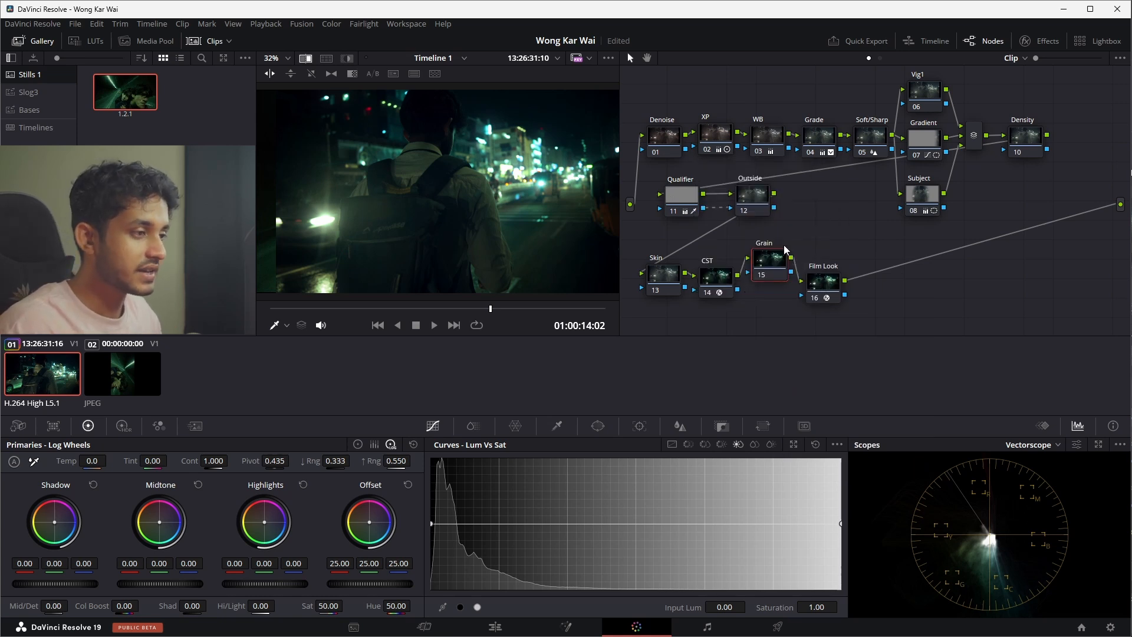
# Step: Apply the Dehancer Pro effect from the effects library to the Grain node
pyautogui.click(1041, 42)
pyautogui.scroll(-5, 1121, 301)
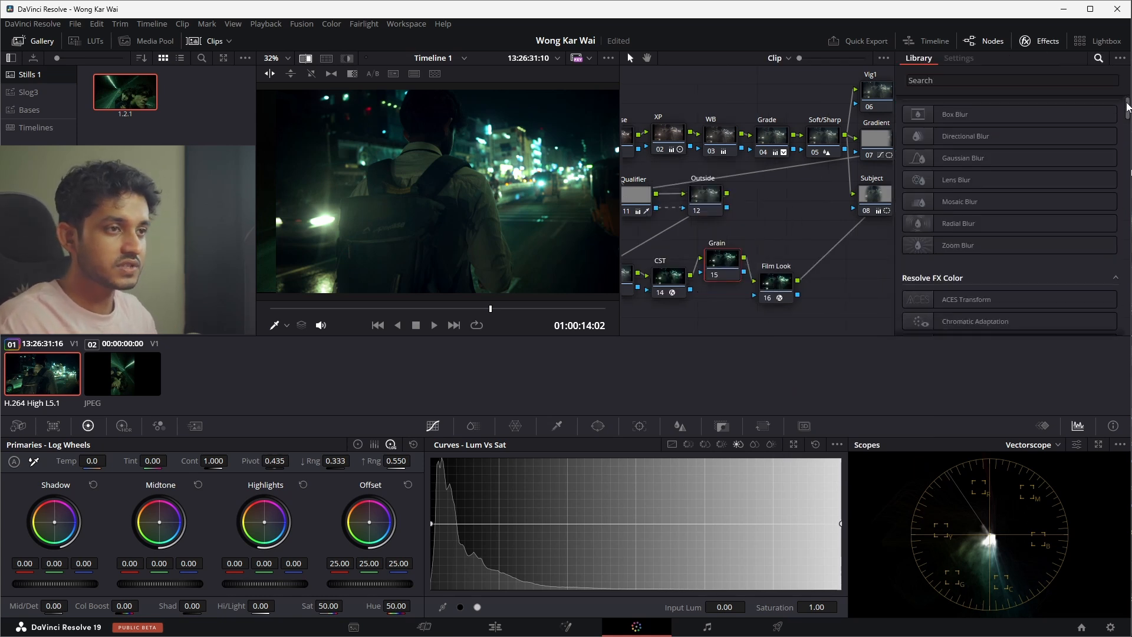
pyautogui.scroll(-3, 1121, 301)
pyautogui.moveTo(967, 313); pyautogui.dragTo(722, 264)
pyautogui.scroll(1, 942, 178)
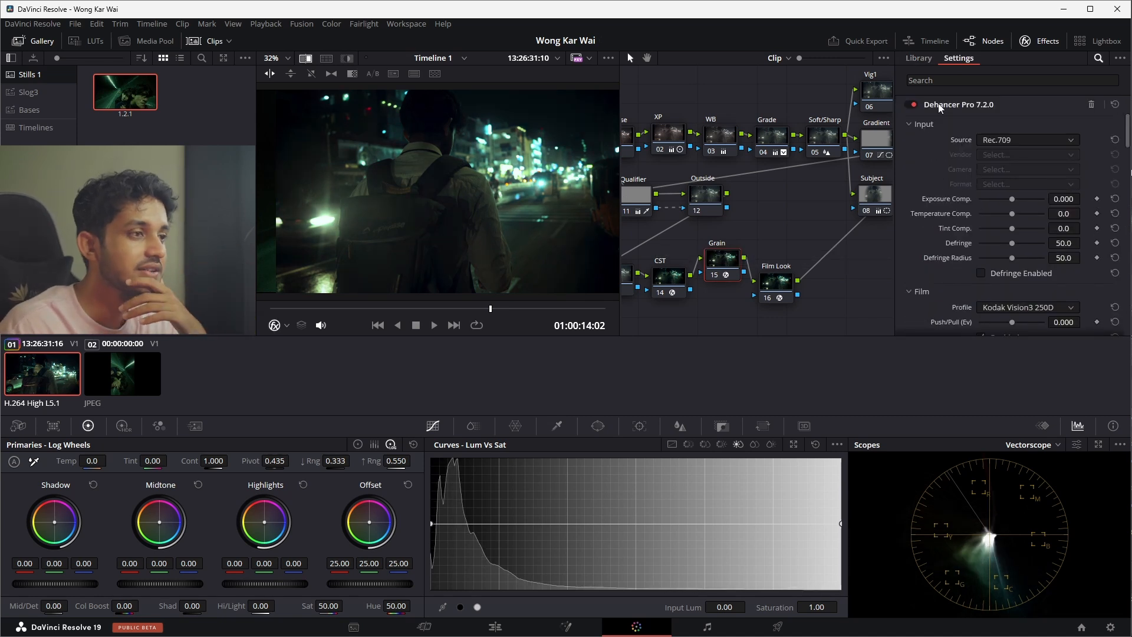
# Step: Disable the Film section and the print's Analogue Range Limiter in the Dehancer Pro settings
pyautogui.scroll(-1, 1020, 241)
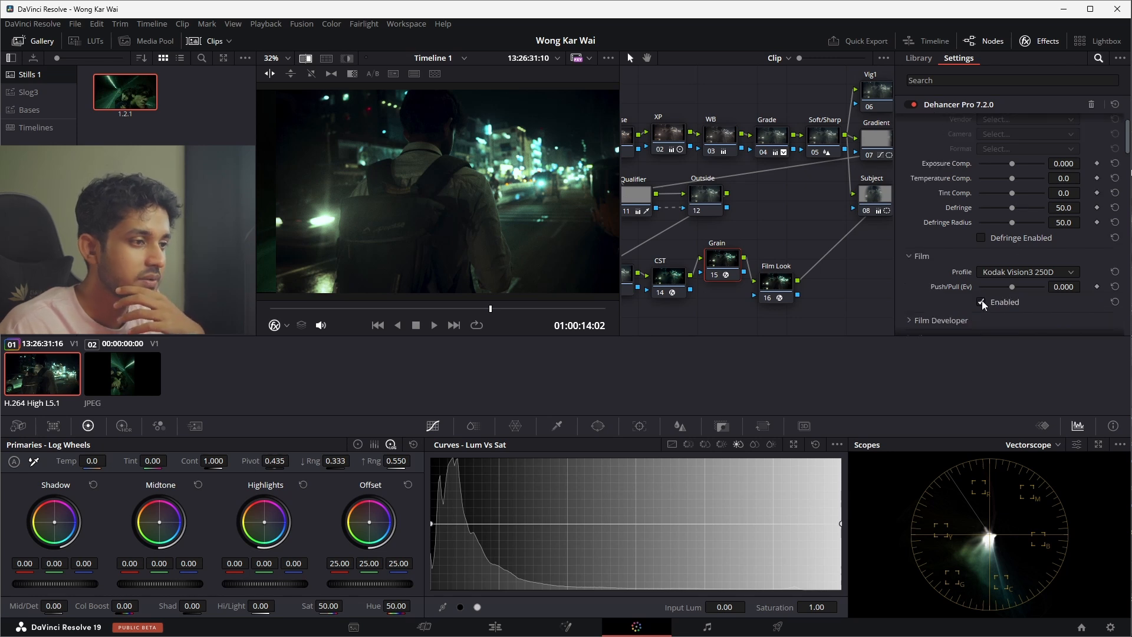
pyautogui.click(982, 301)
pyautogui.scroll(-2, 966, 270)
pyautogui.click(940, 249)
pyautogui.scroll(-3, 967, 258)
pyautogui.click(970, 238)
pyautogui.scroll(-2, 979, 260)
pyautogui.scroll(-3, 962, 260)
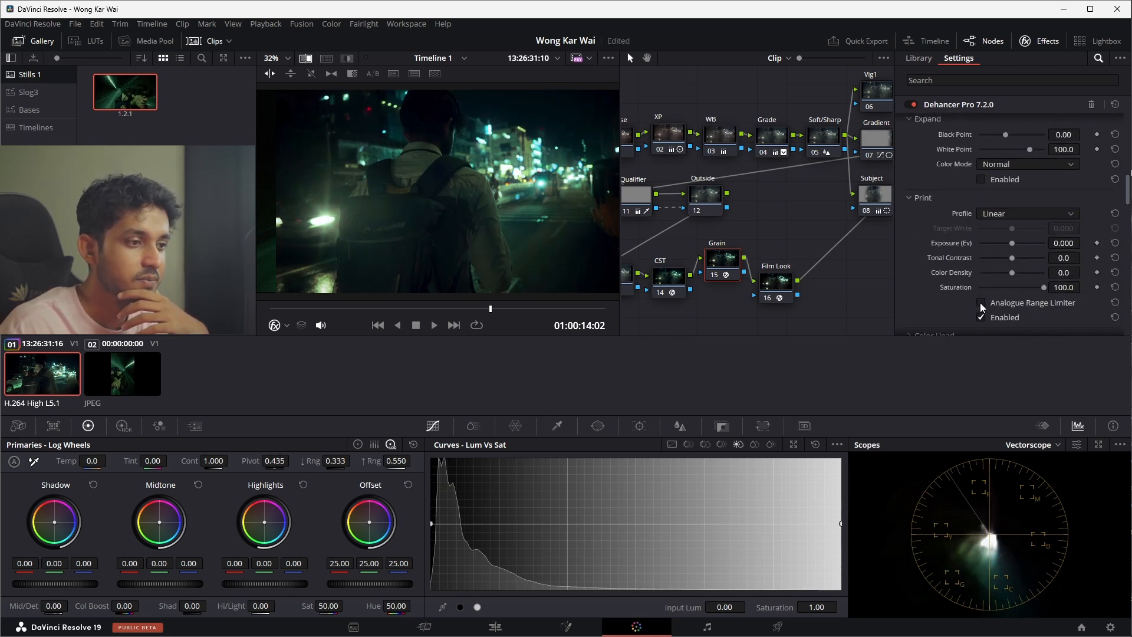
# Step: Compare the image with Dehancer Pro's Film Grain off and on
pyautogui.scroll(-3, 957, 236)
pyautogui.scroll(-5, 956, 236)
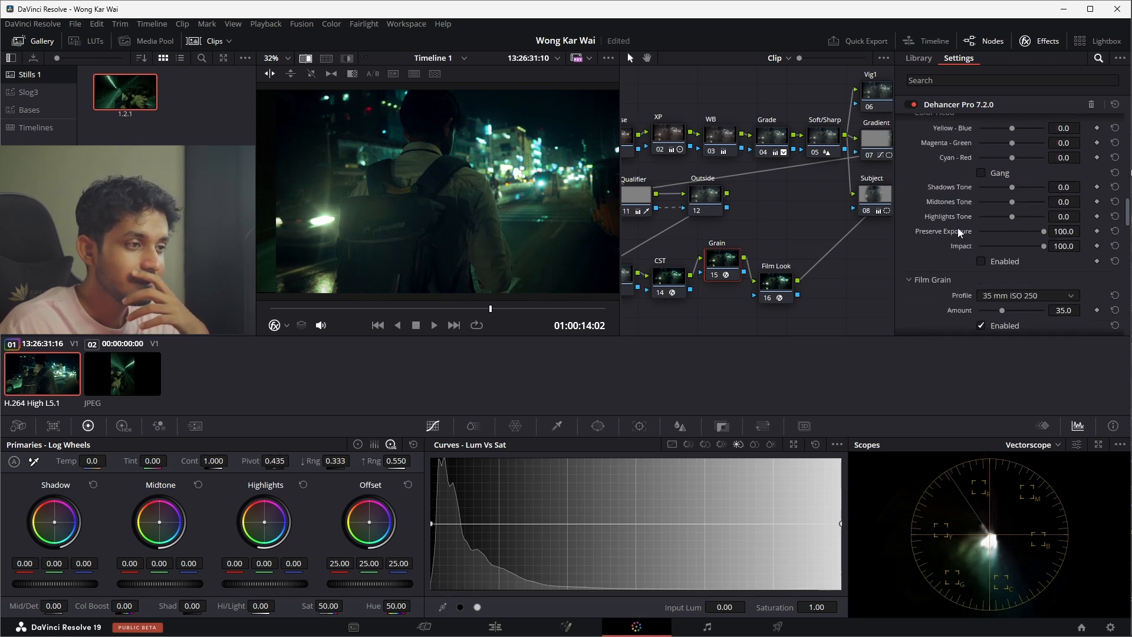
pyautogui.click(979, 221)
pyautogui.click(980, 220)
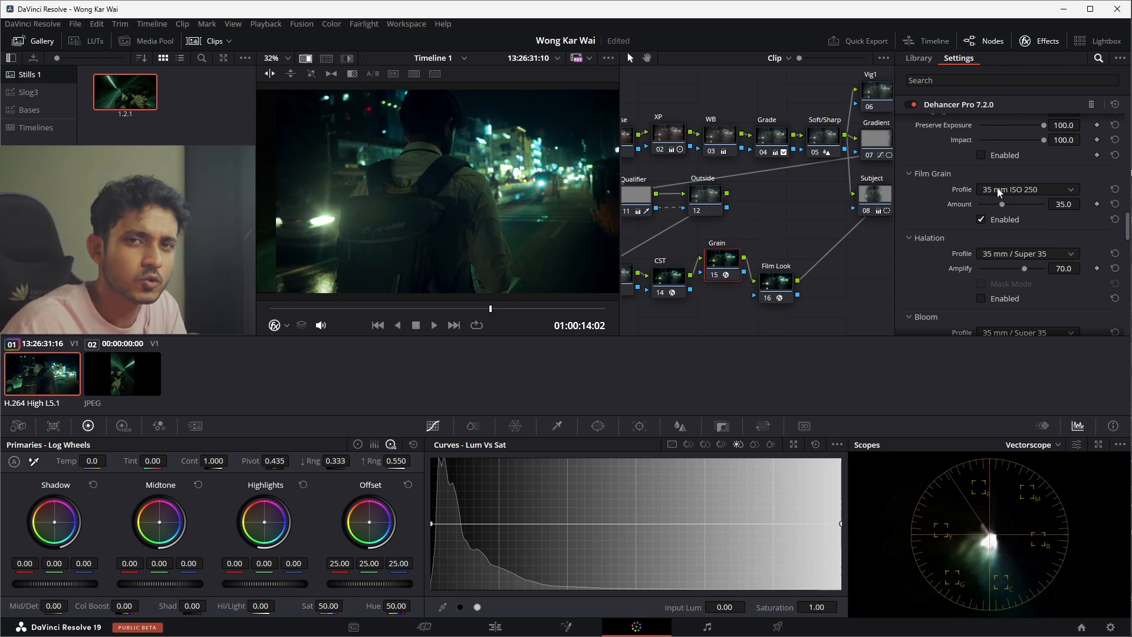
# Step: Look through the composite modes available for the reference image clip on the Edit page, and return to the Color page
pyautogui.click(498, 625)
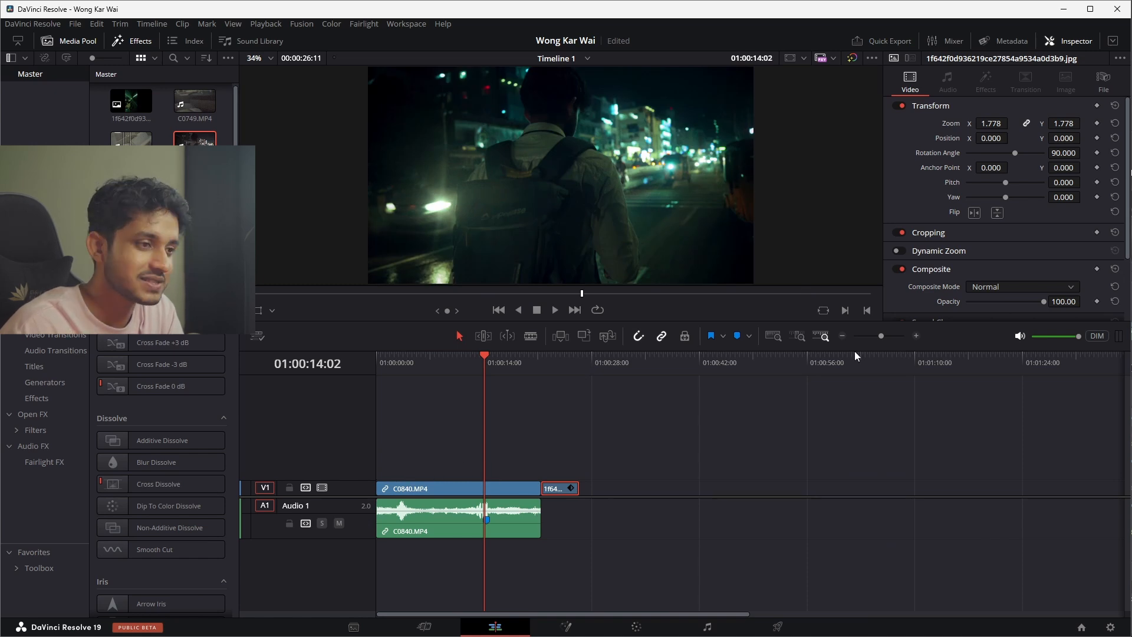
pyautogui.scroll(-2, 973, 257)
pyautogui.click(970, 252)
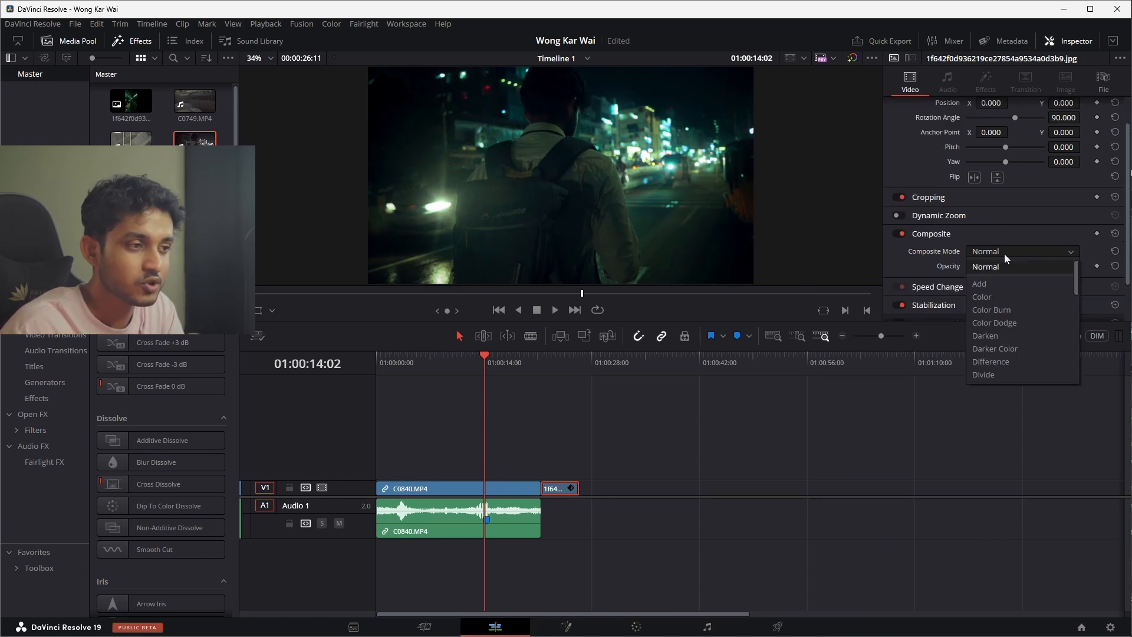
pyautogui.scroll(-5, 1001, 348)
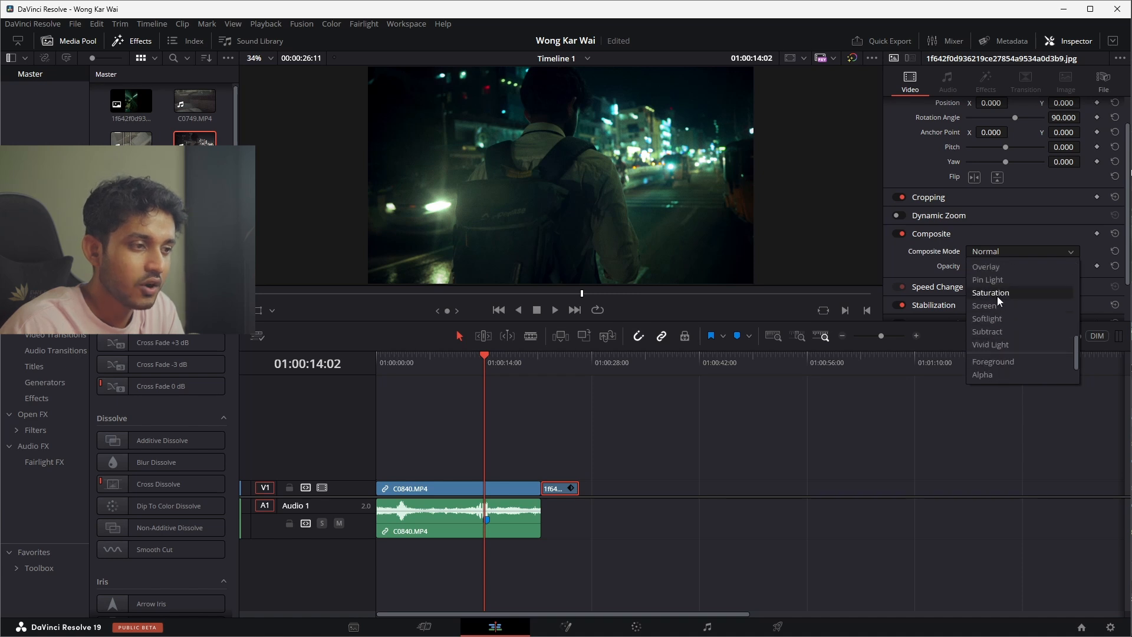
pyautogui.click(1003, 238)
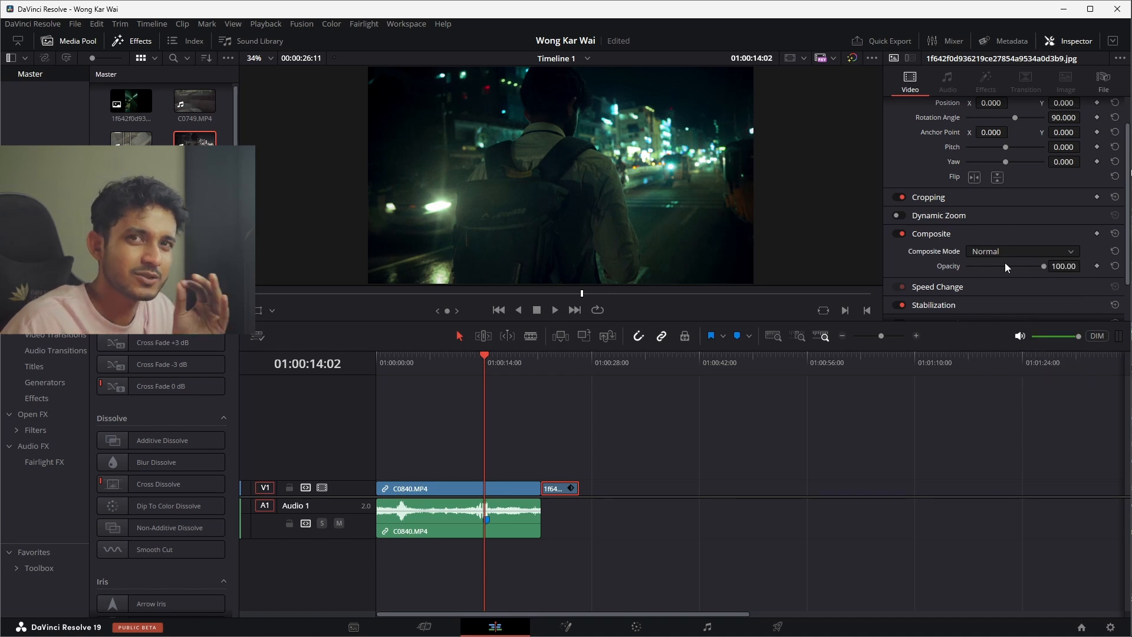
pyautogui.click(636, 627)
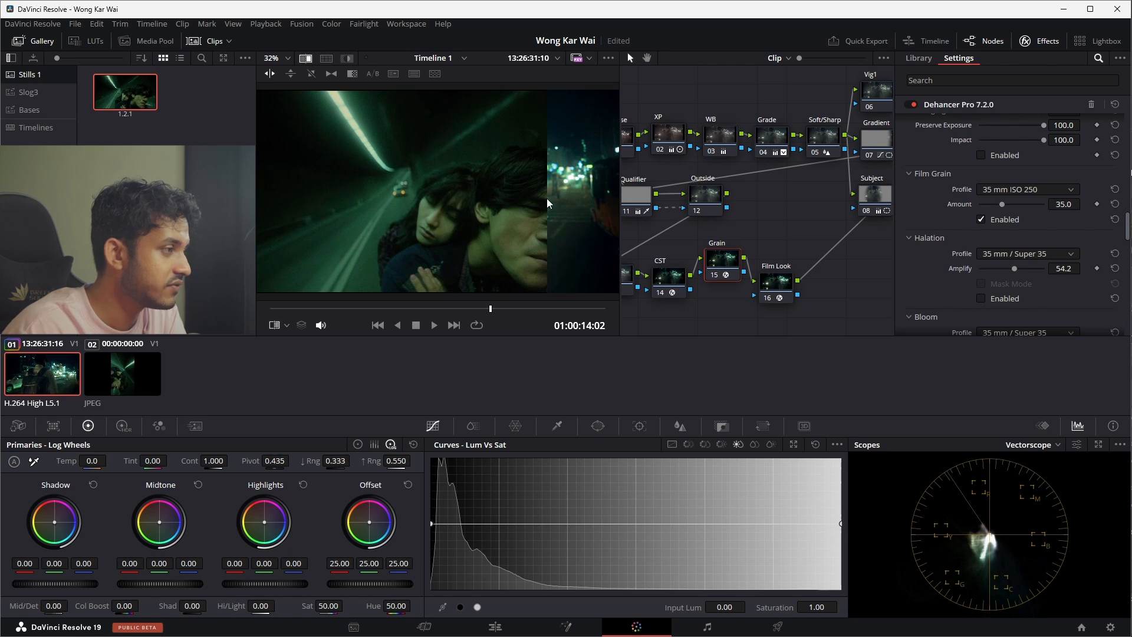
# Step: Compare the shot with the reference still, then set the Film Grain profile to 16 mm ISO 500 and its amount to 28.5
pyautogui.moveTo(547, 204); pyautogui.dragTo(287, 204)
pyautogui.click(1026, 189)
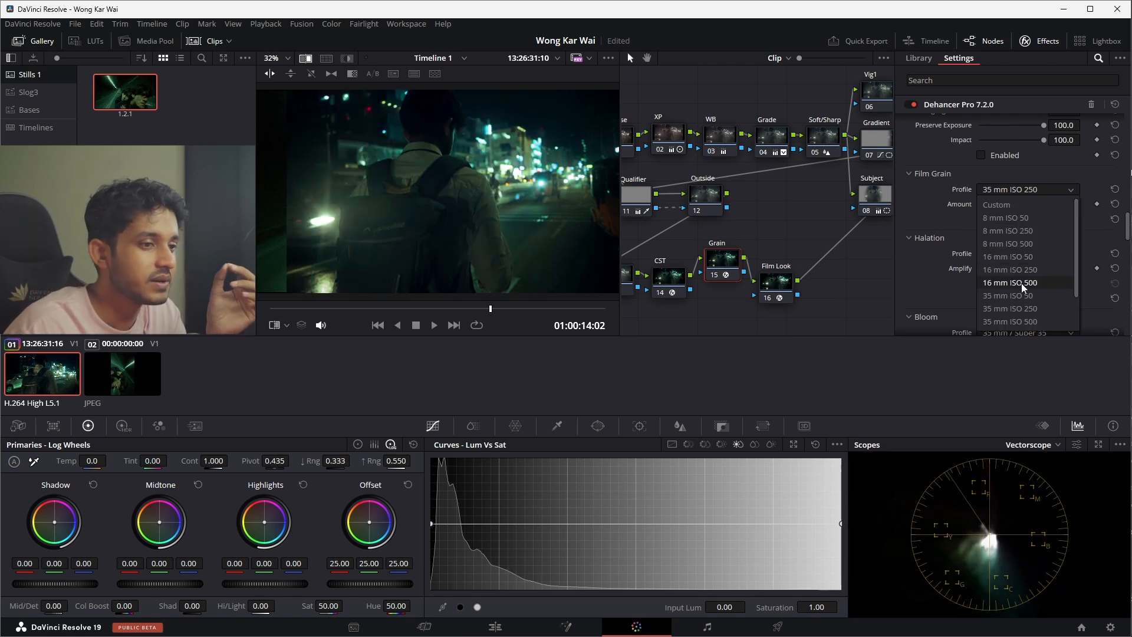
pyautogui.click(1021, 283)
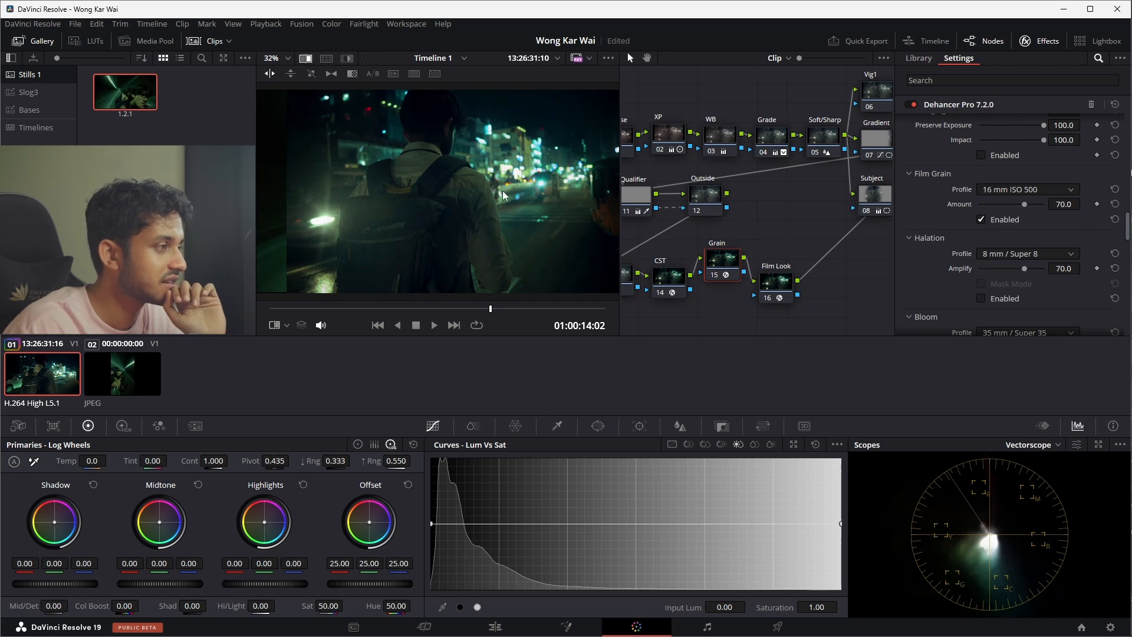
pyautogui.moveTo(1024, 206); pyautogui.dragTo(1001, 206)
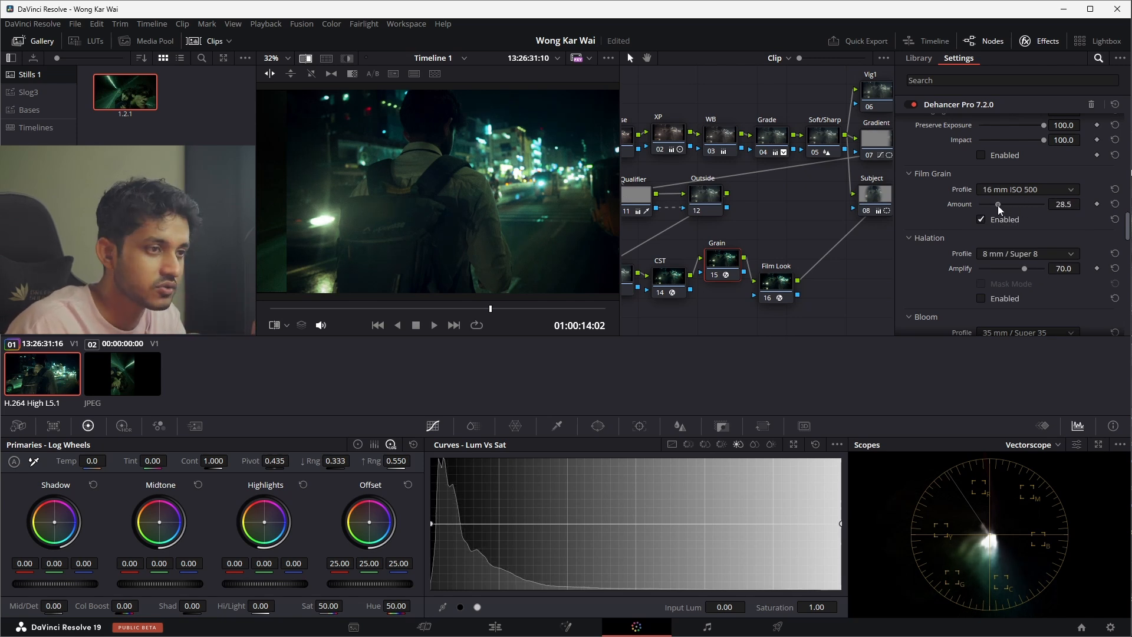
# Step: Check the image with the Grain node off and on, and move the node back in line with the CST node
pyautogui.click(1027, 37)
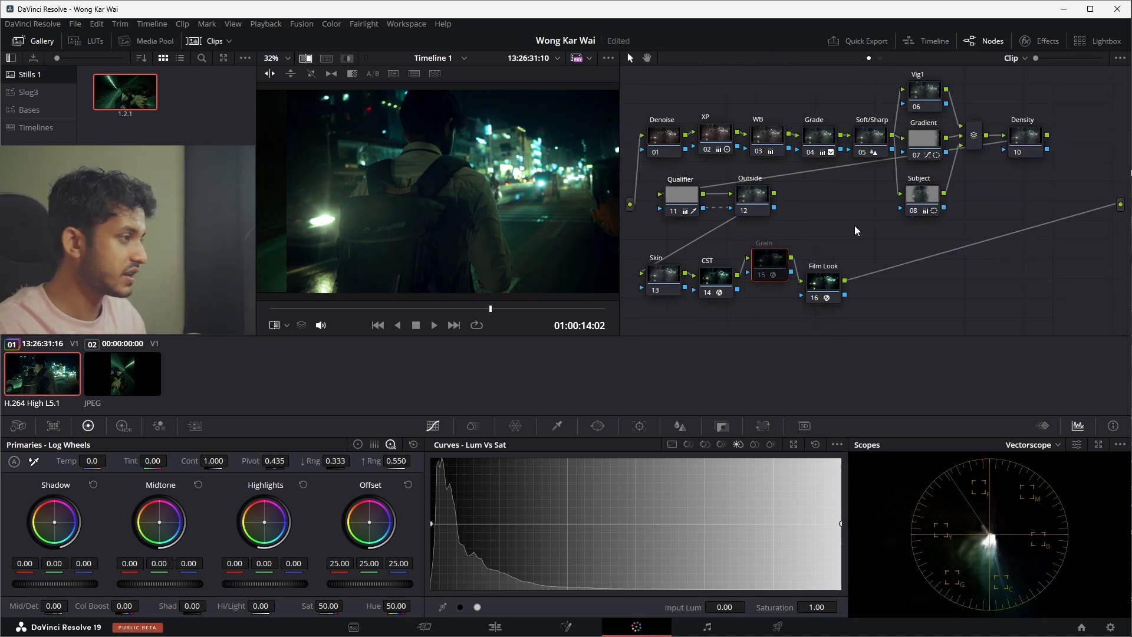
pyautogui.moveTo(762, 275); pyautogui.dragTo(763, 289)
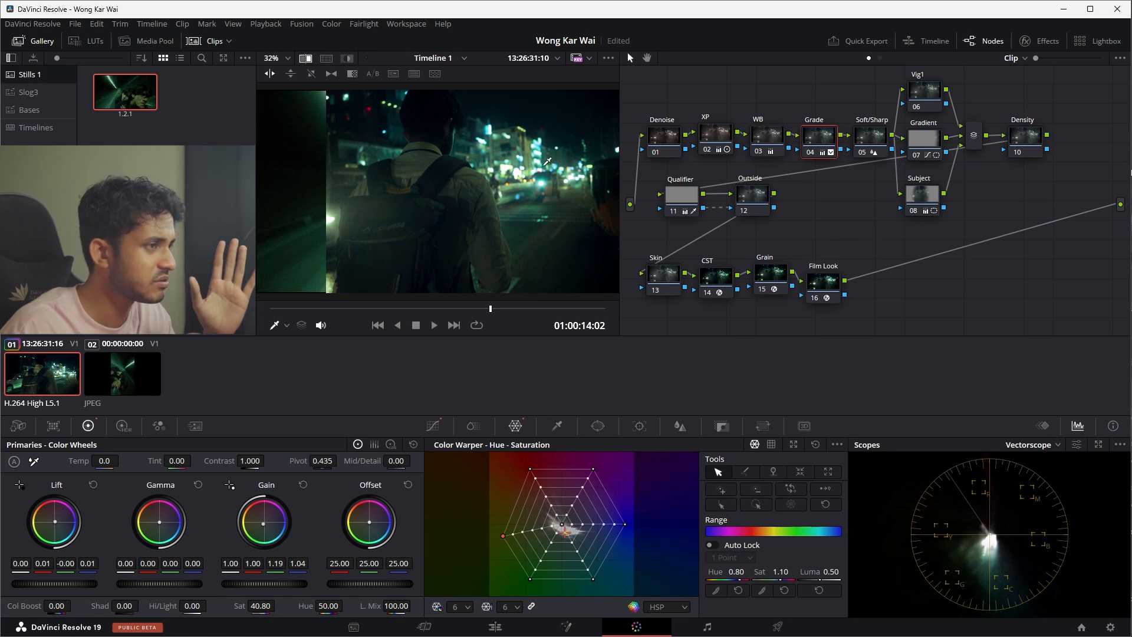
# Step: Shift the Grade node's lower Color Warper points, one to hue 0.52 and saturation 0.90, and set the primary saturation to 46.40
pyautogui.click(433, 425)
pyautogui.click(514, 425)
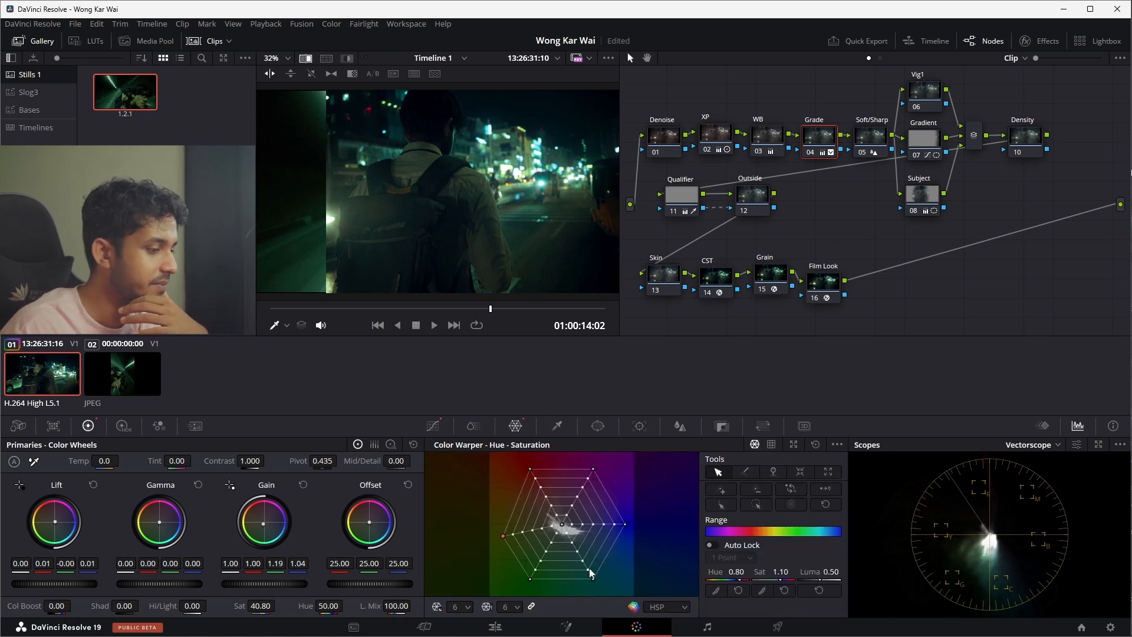
pyautogui.moveTo(591, 579); pyautogui.dragTo(578, 580)
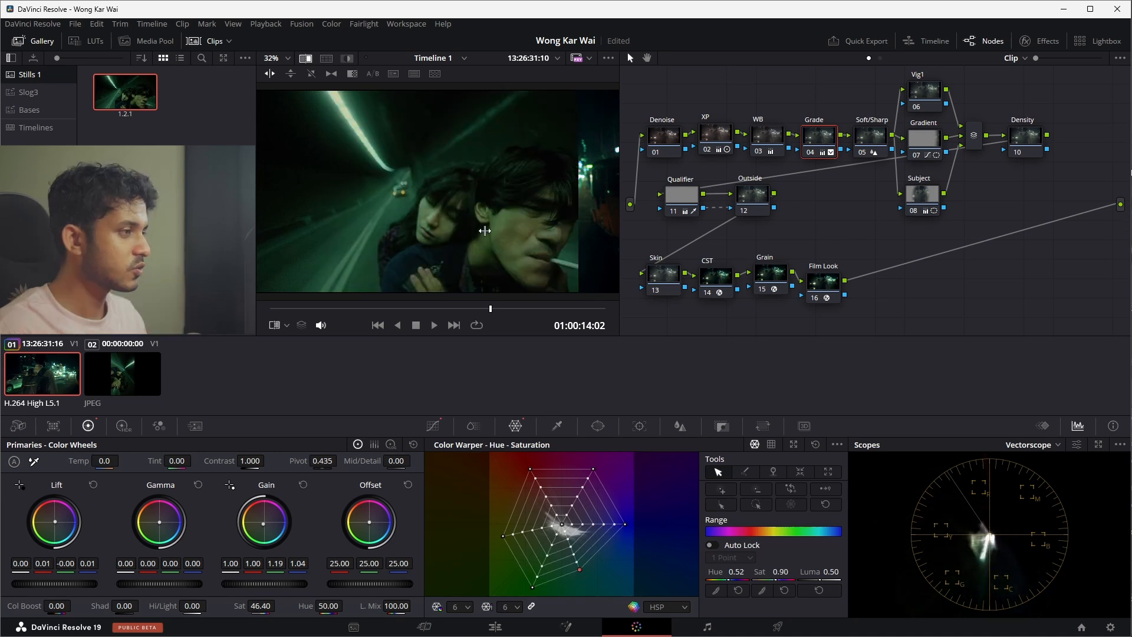
# Step: Wipe between the reference still and the graded shot to compare them, and turn the wipe off
pyautogui.moveTo(579, 225); pyautogui.dragTo(552, 223)
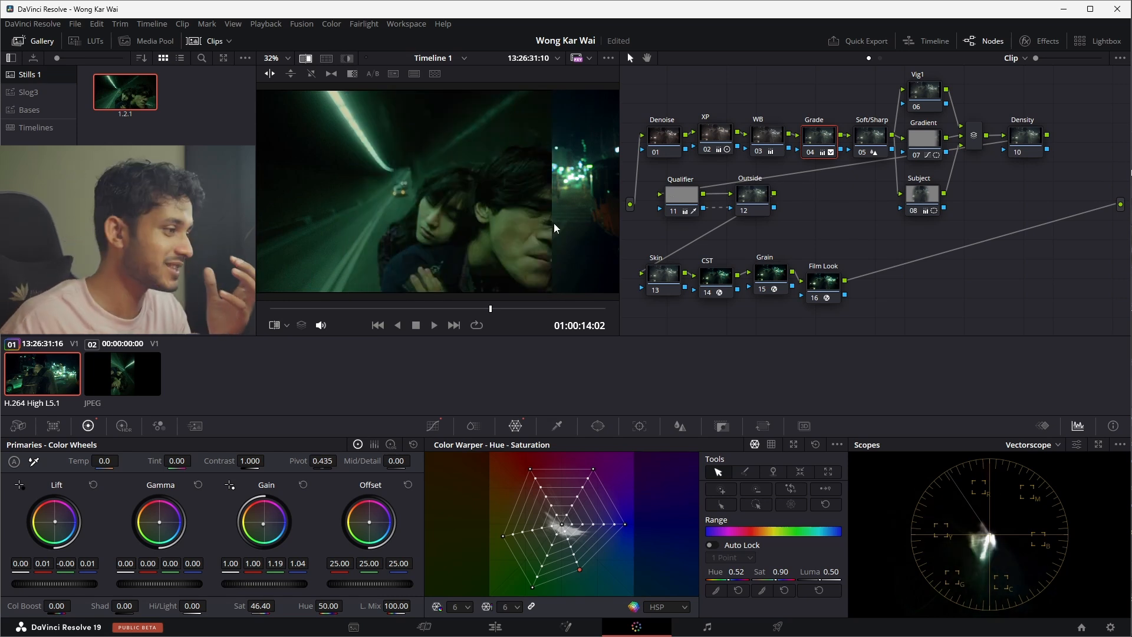
pyautogui.moveTo(551, 186); pyautogui.dragTo(337, 189)
pyautogui.click(306, 58)
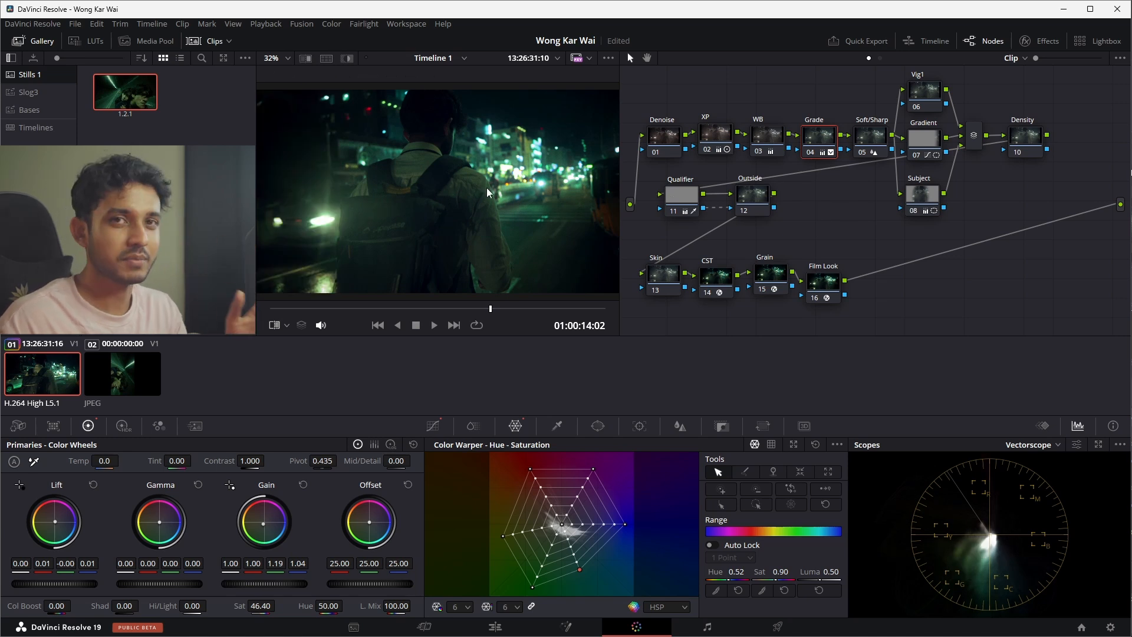